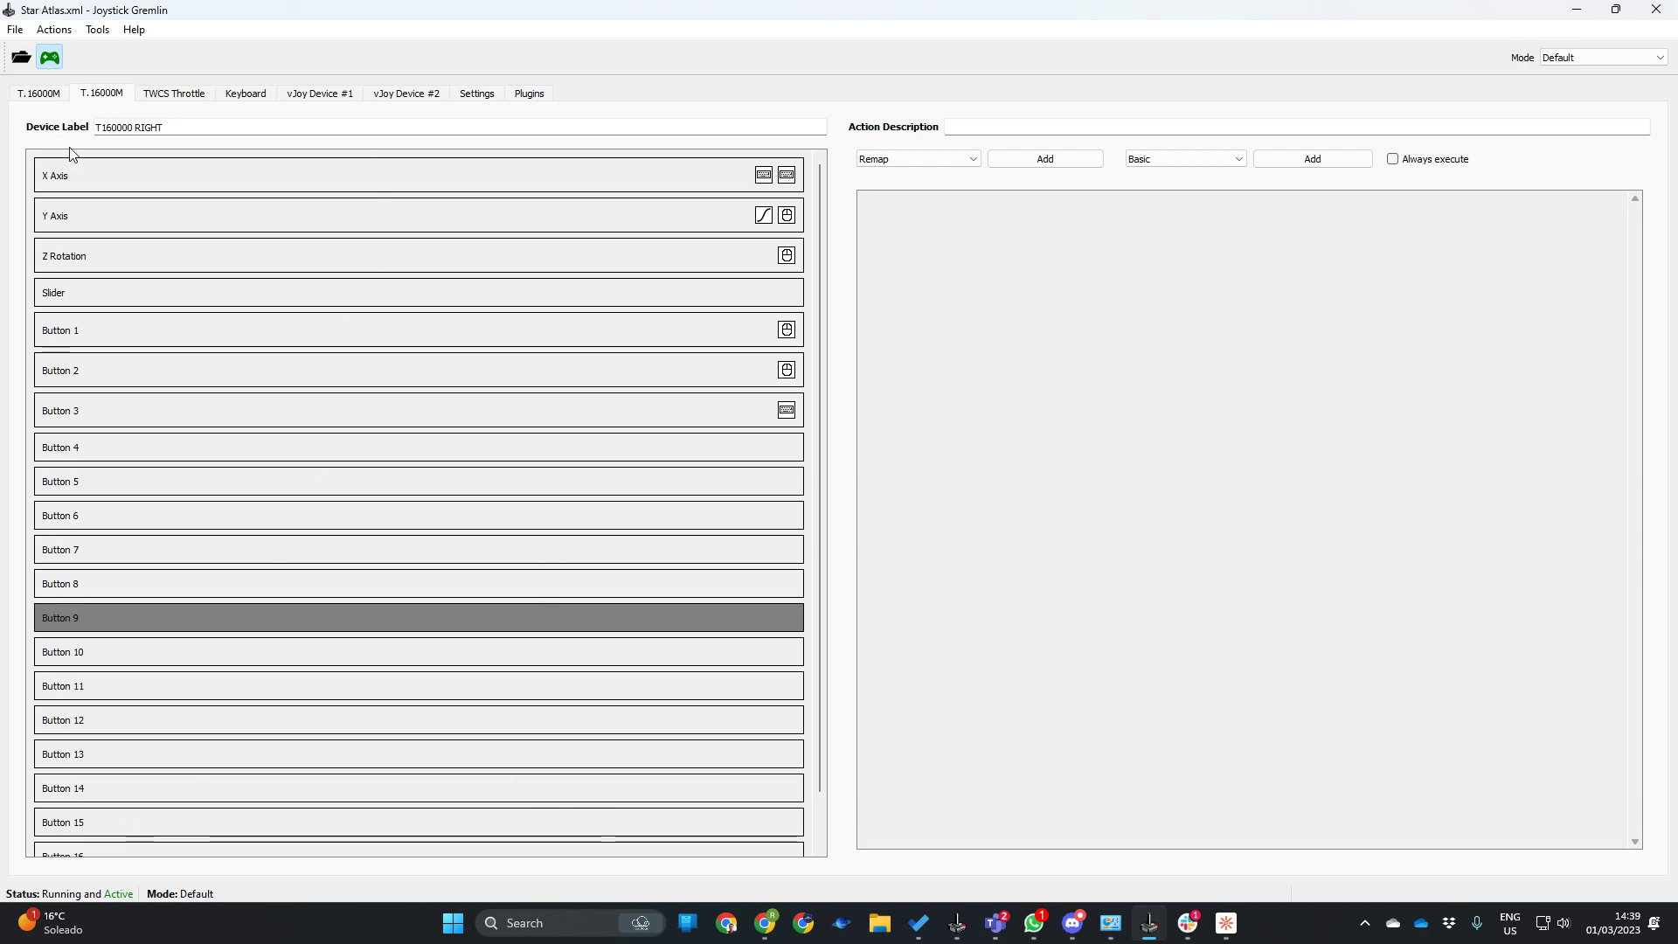
Browse the two T.16000M joystick configurations and open the TWCS Throttle configuration.
left_click(40, 93)
left_click(103, 94)
left_click(39, 98)
left_click(175, 94)
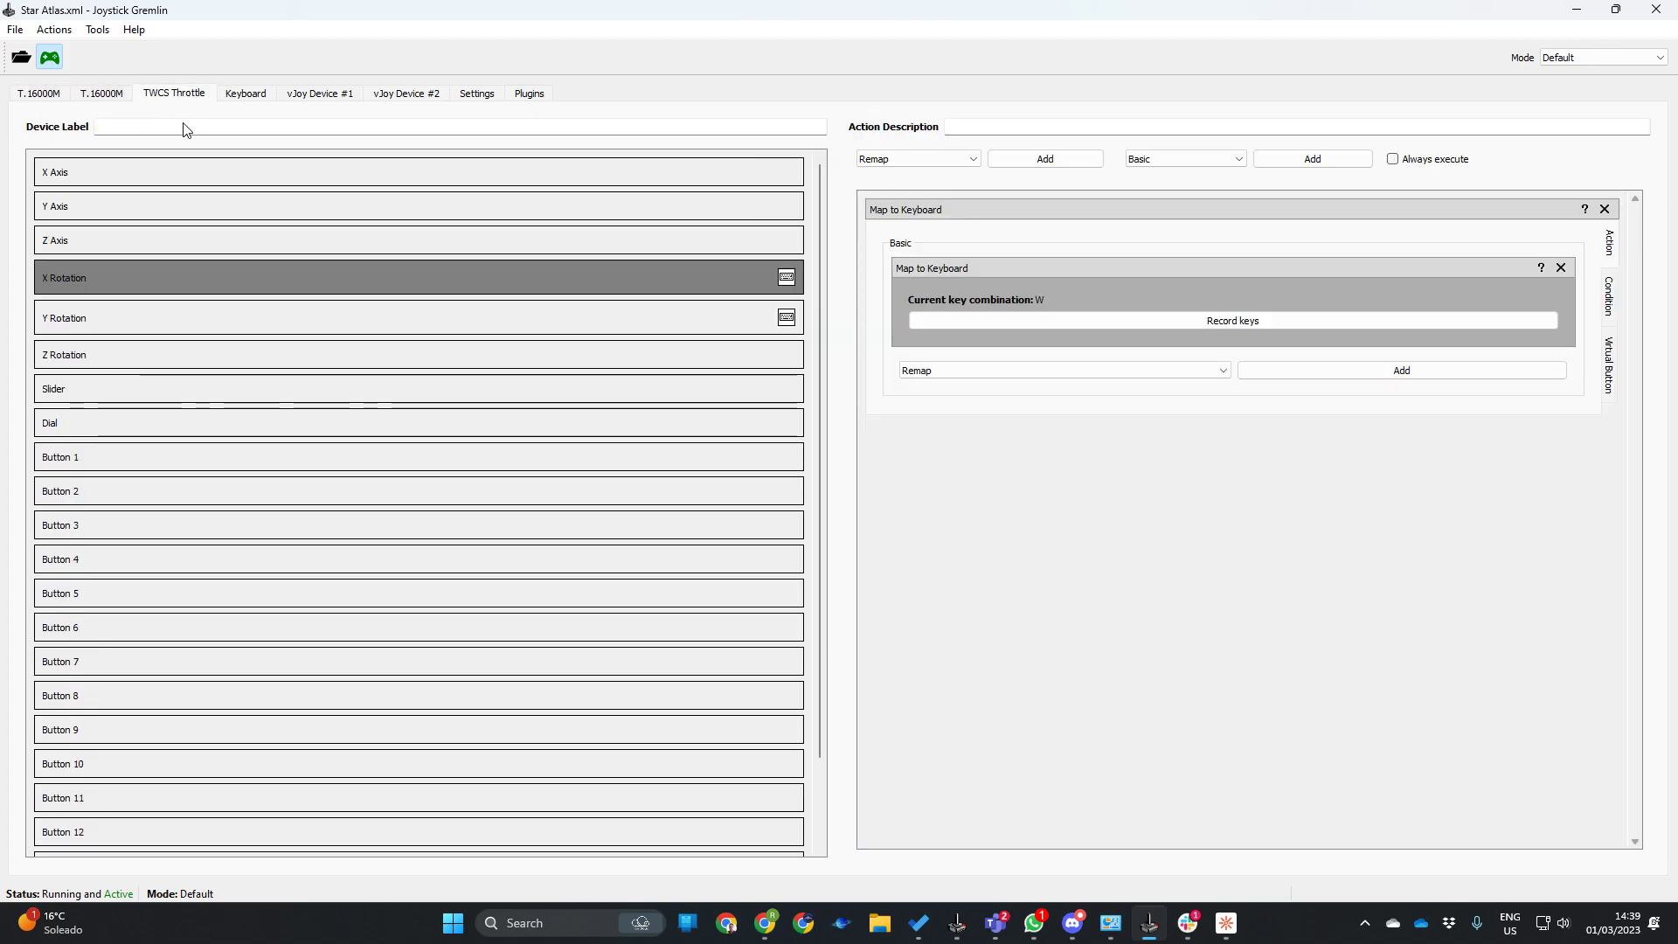
Compare the keyboard mappings of the TWCS Throttle's X Rotation and Y Rotation axes.
left_click(145, 319)
left_click(146, 283)
left_click(149, 331)
left_click(146, 285)
left_click(154, 330)
left_click(152, 282)
left_click(162, 325)
left_click(160, 289)
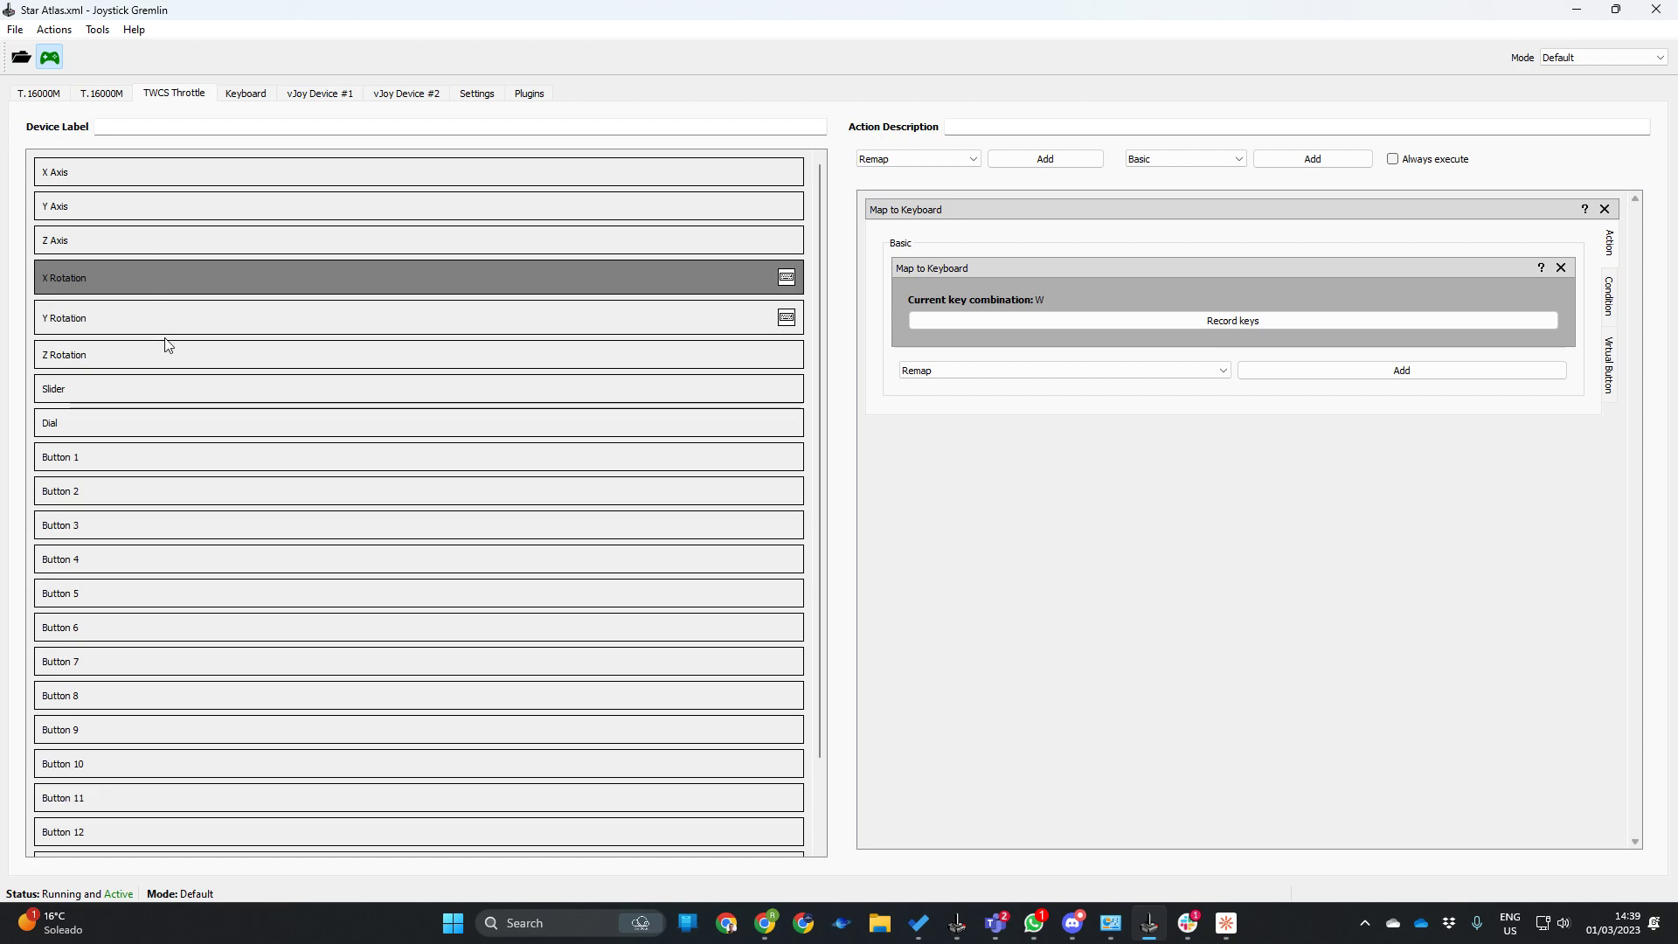
left_click(150, 306)
left_click(154, 274)
left_click(160, 317)
left_click(157, 281)
left_click(162, 317)
left_click(160, 278)
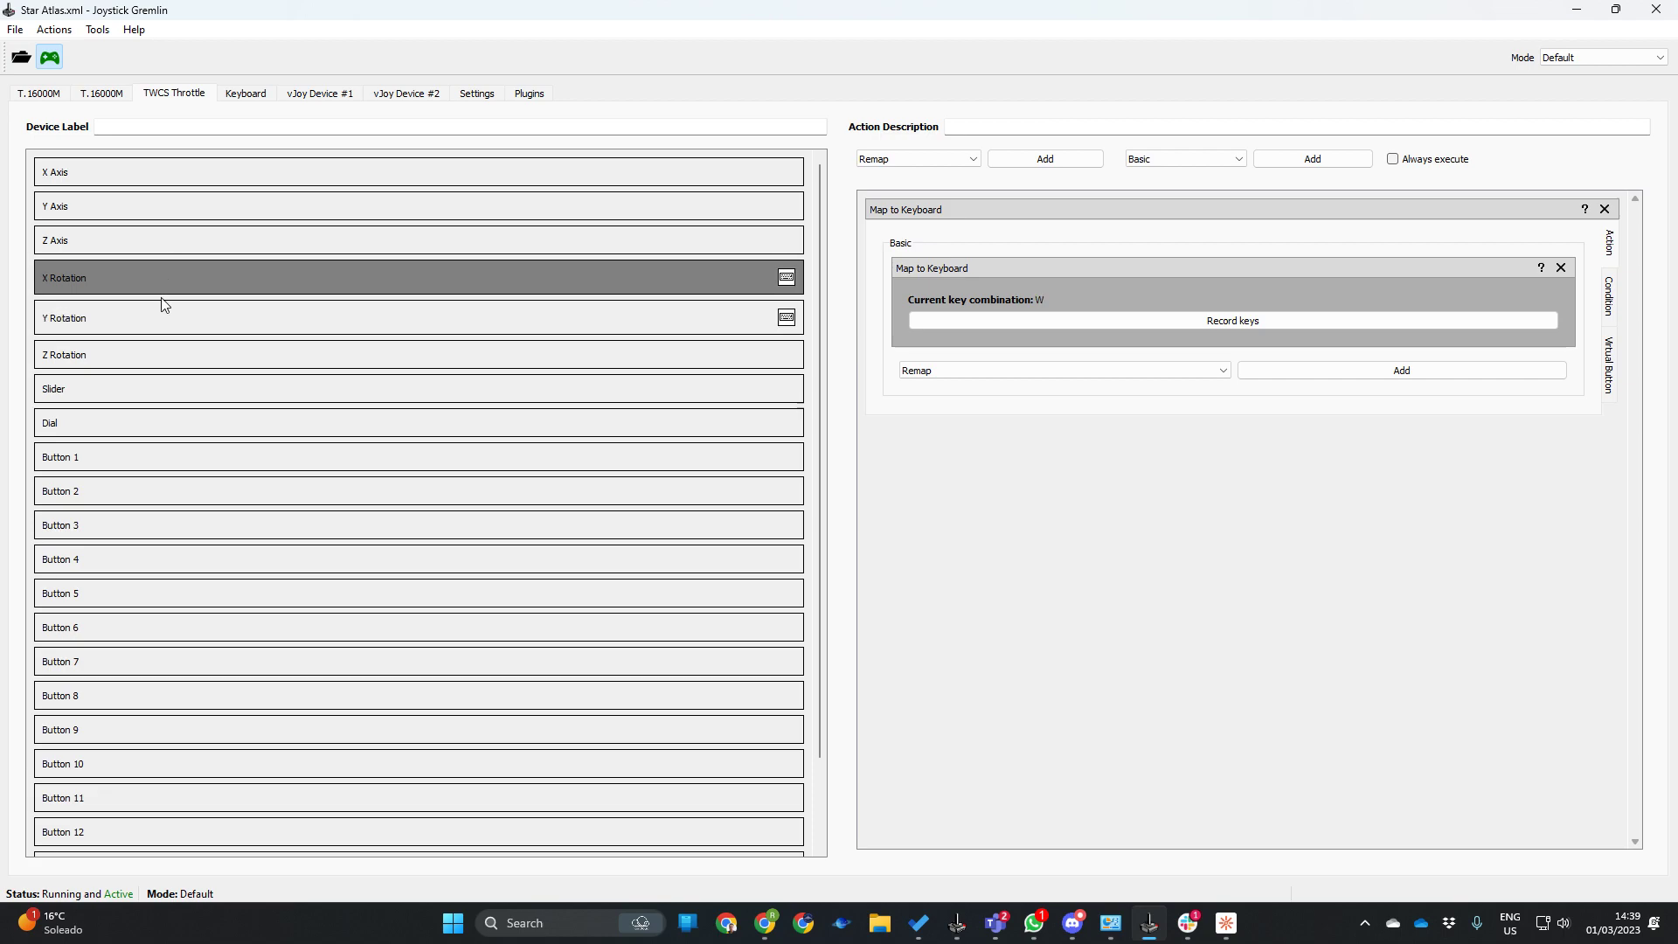
left_click(158, 308)
left_click(160, 278)
Open the mouse mapping of Button 1 on the T160000 RIGHT joystick.
left_click(91, 94)
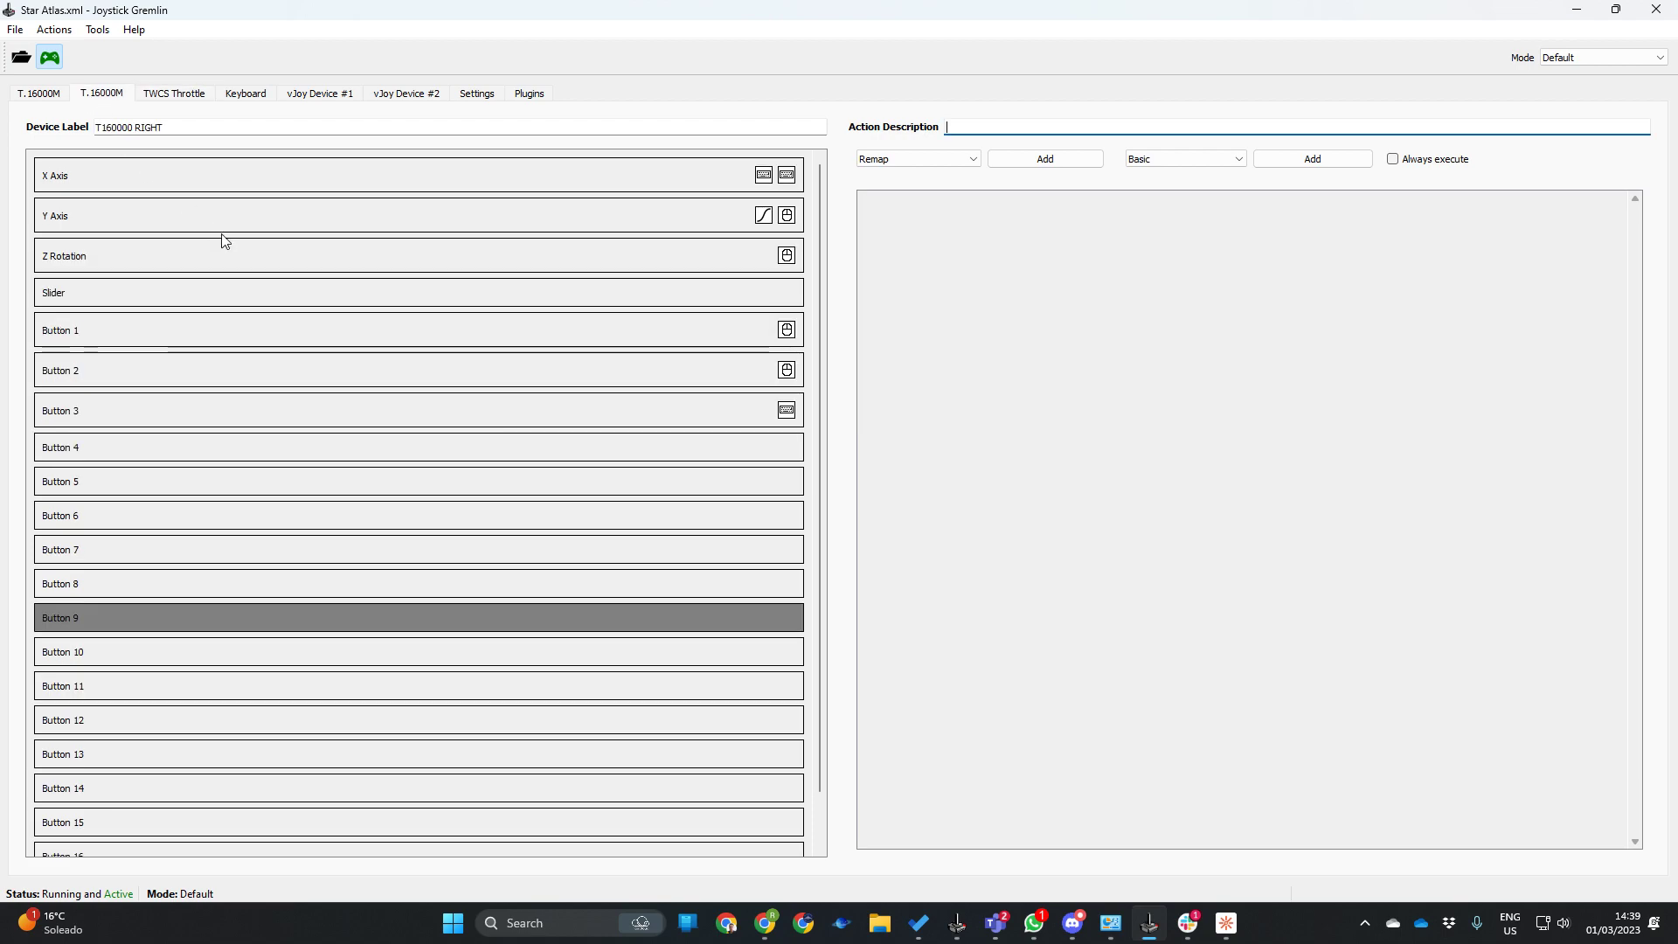
left_click(267, 336)
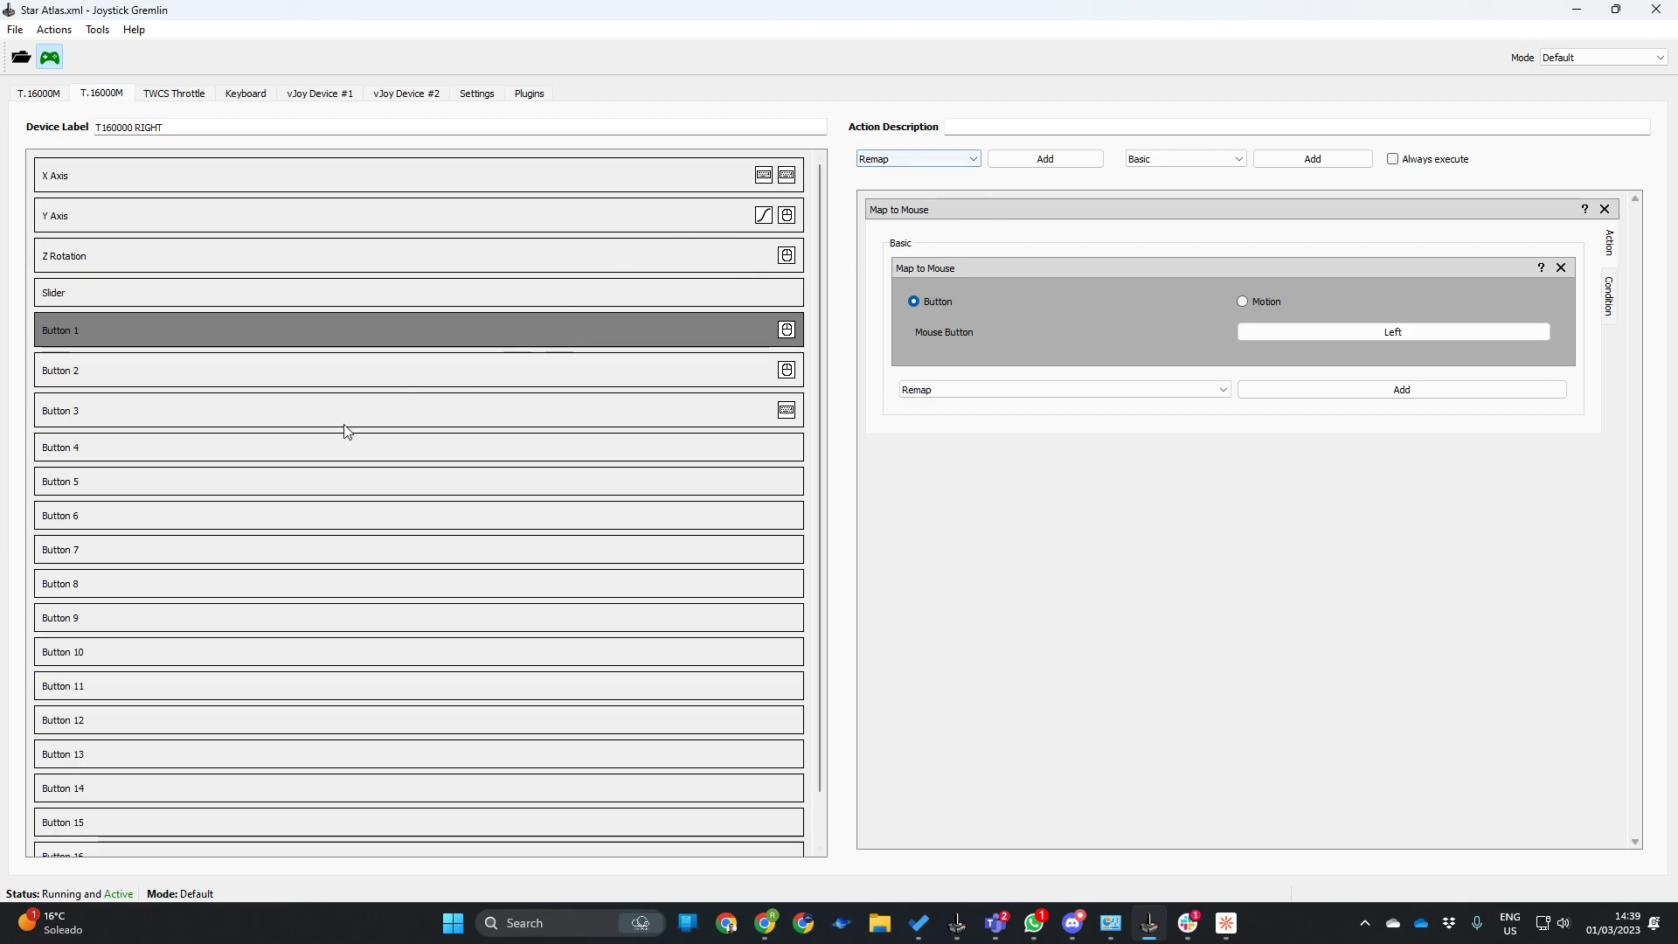
Deactivate and reactivate the profile twice, leaving it running.
left_click(51, 58)
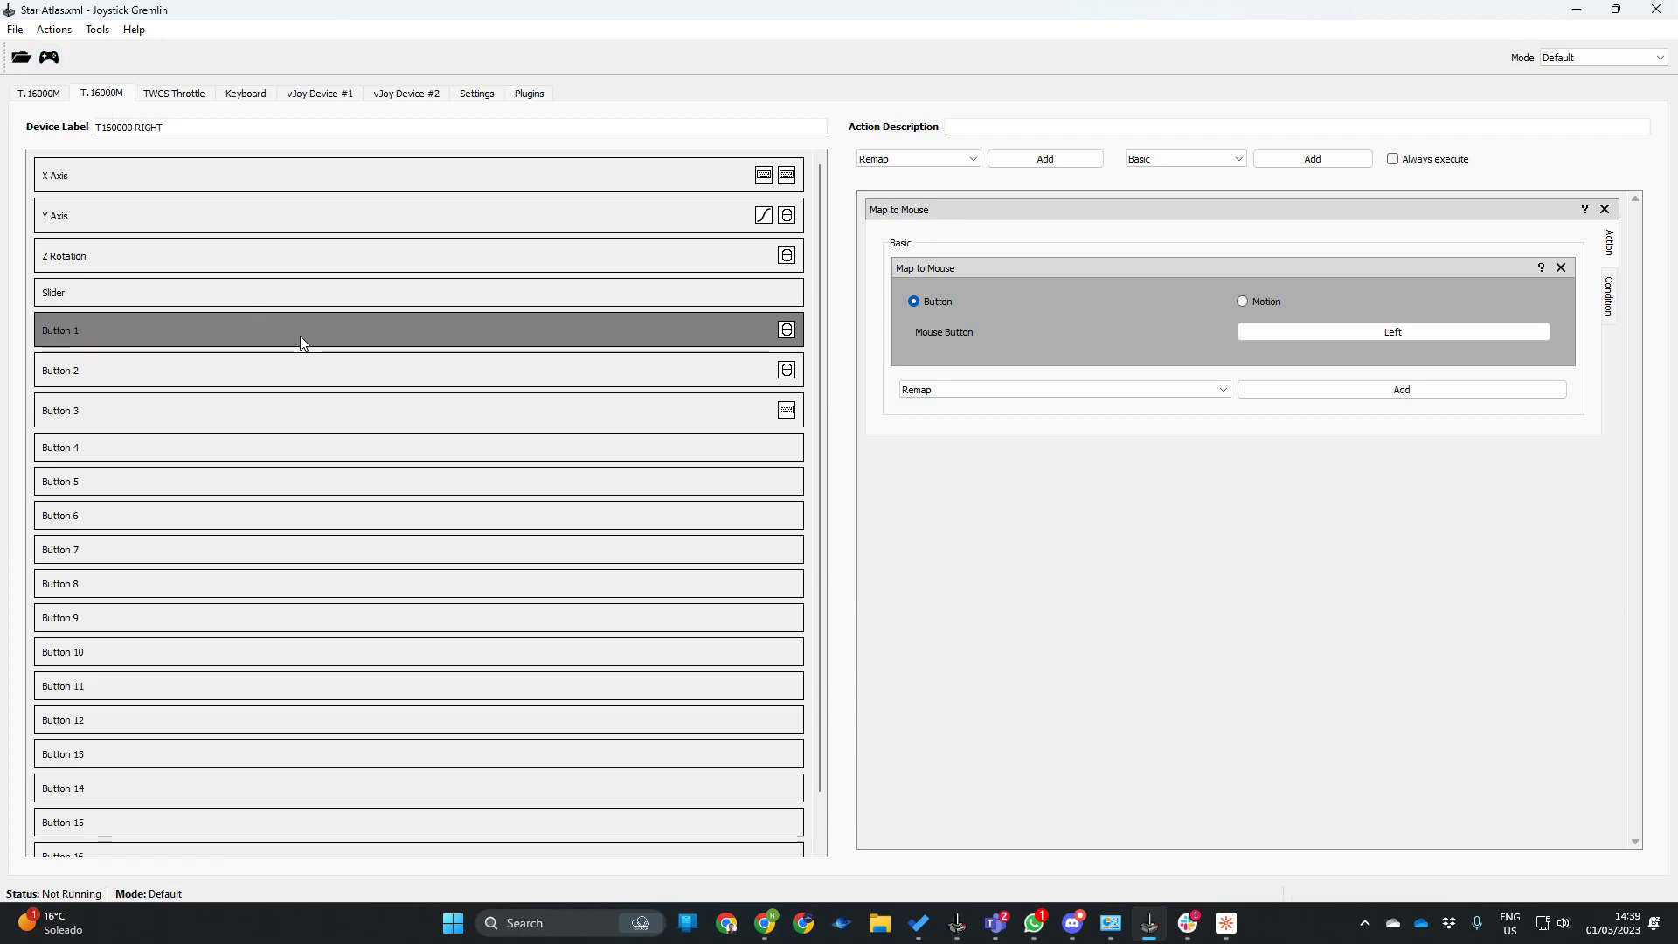
left_click(44, 64)
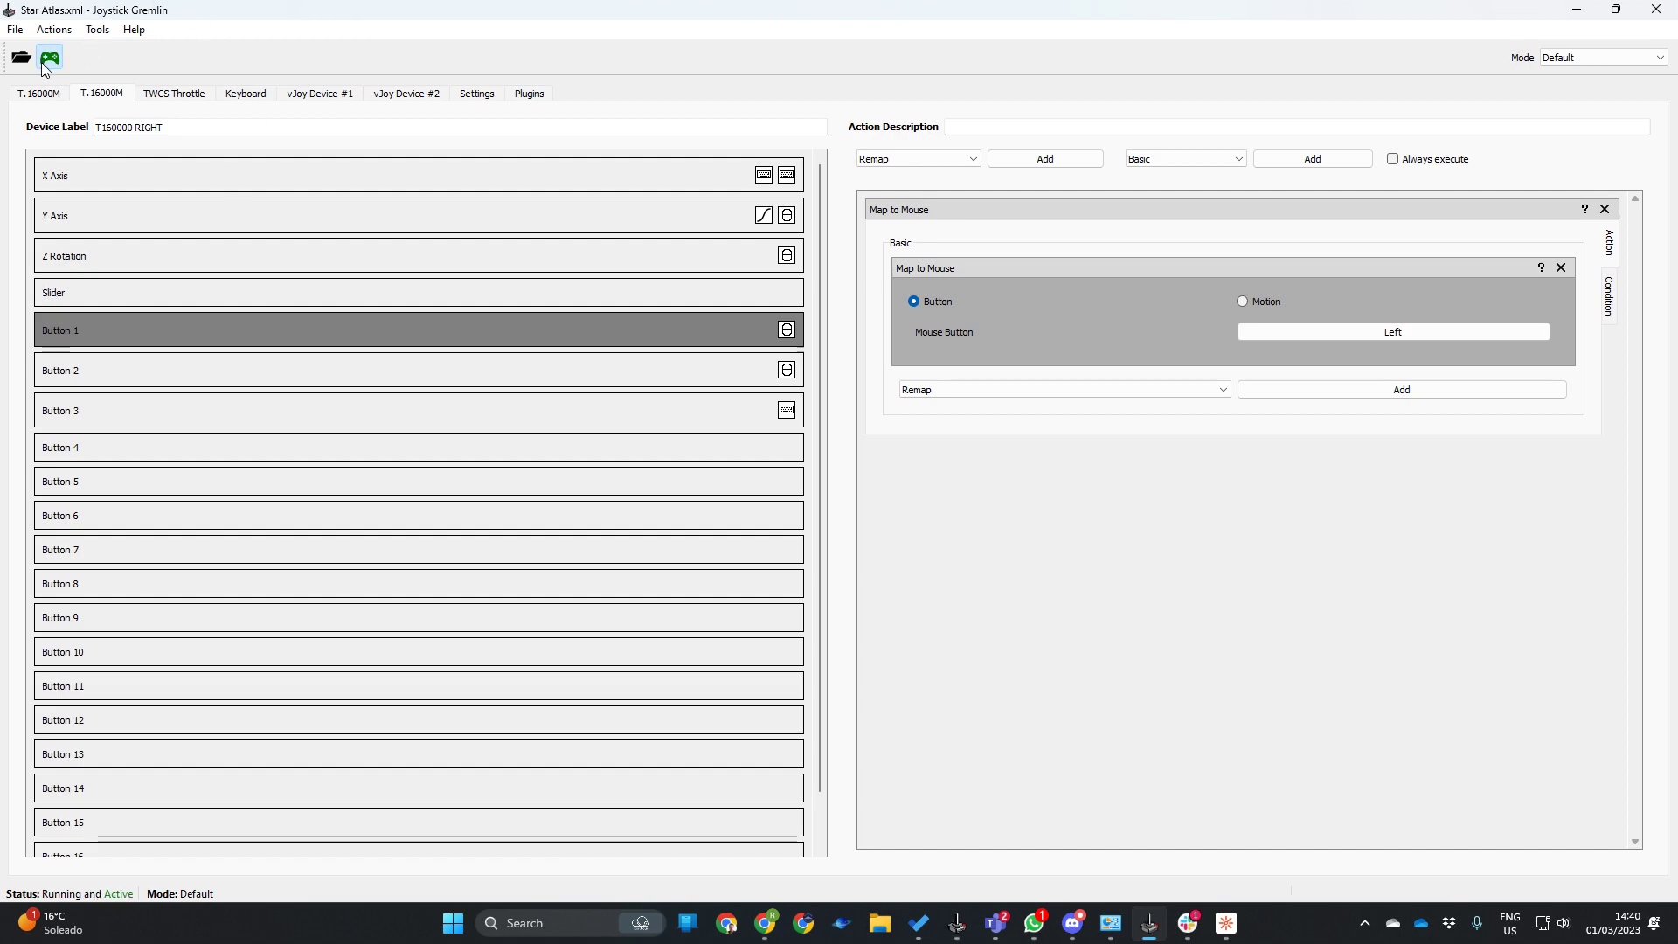
left_click(44, 64)
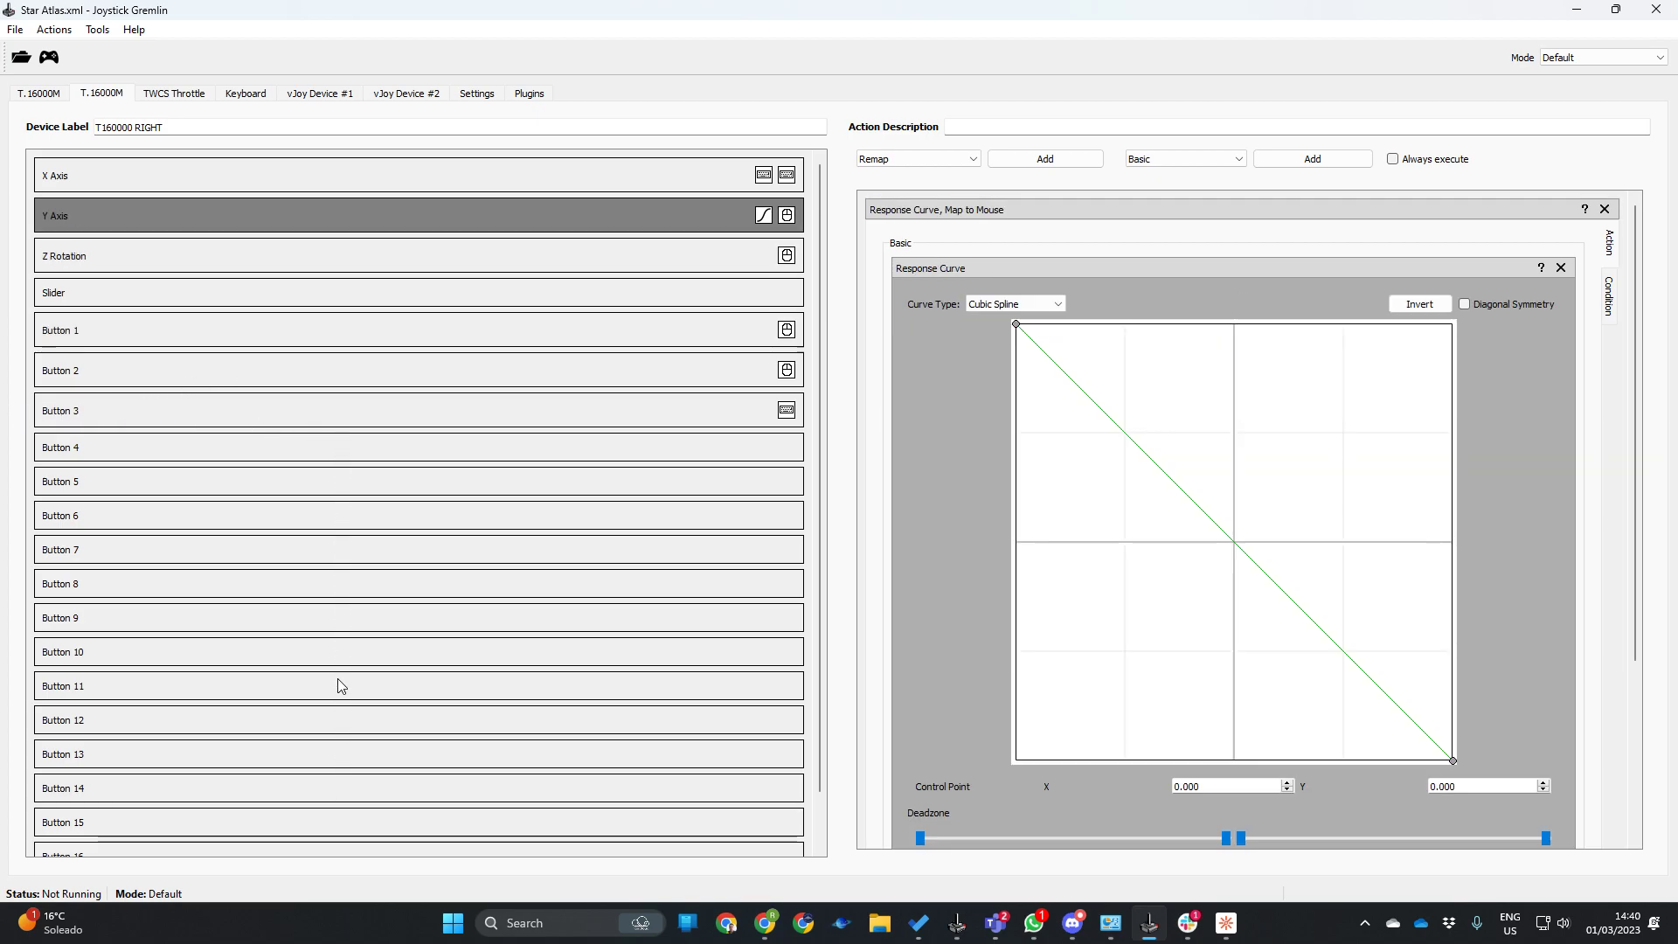
left_click(49, 58)
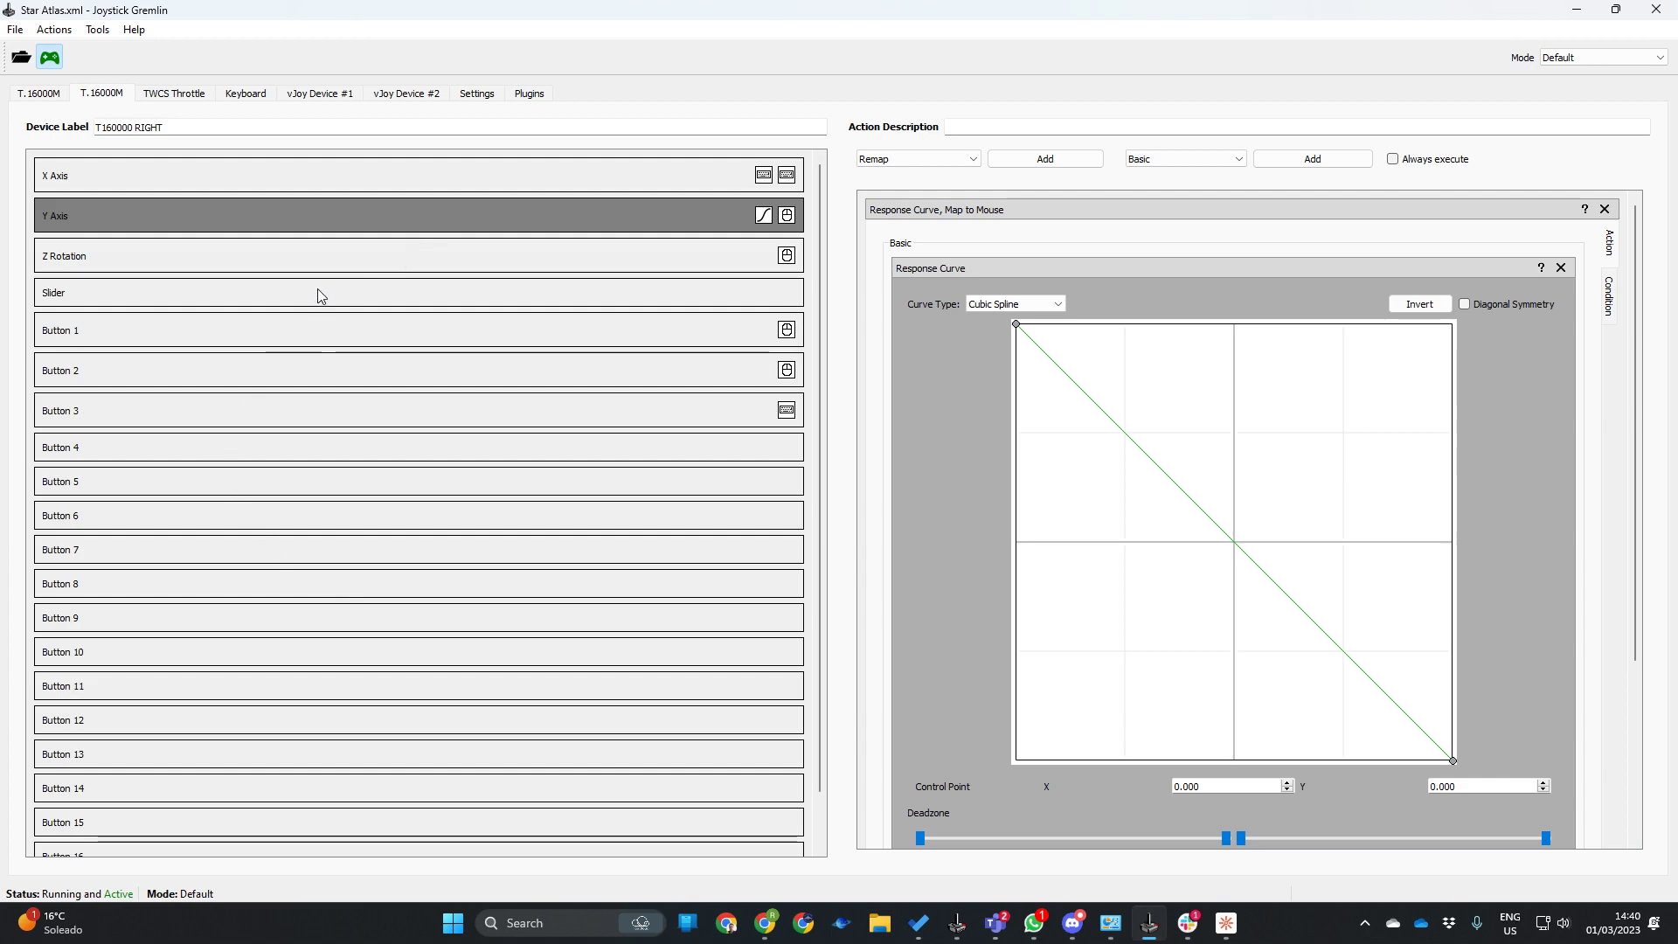
Record the left mouse button for Button 1's Map to Mouse action.
left_click(301, 330)
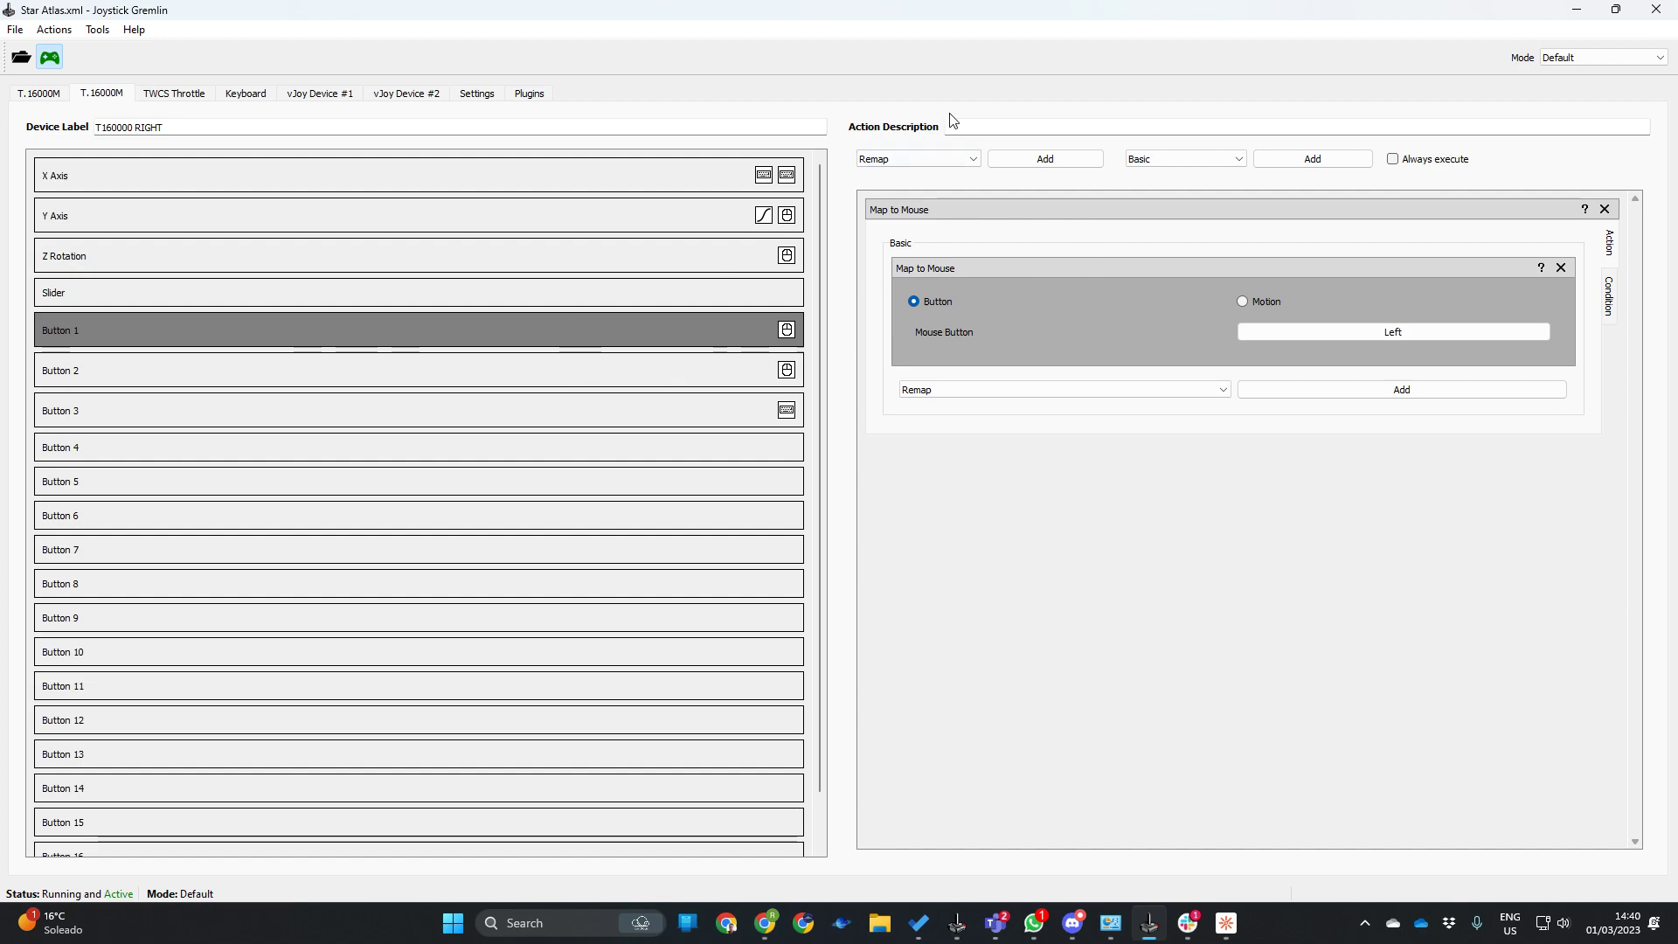
left_click(966, 159)
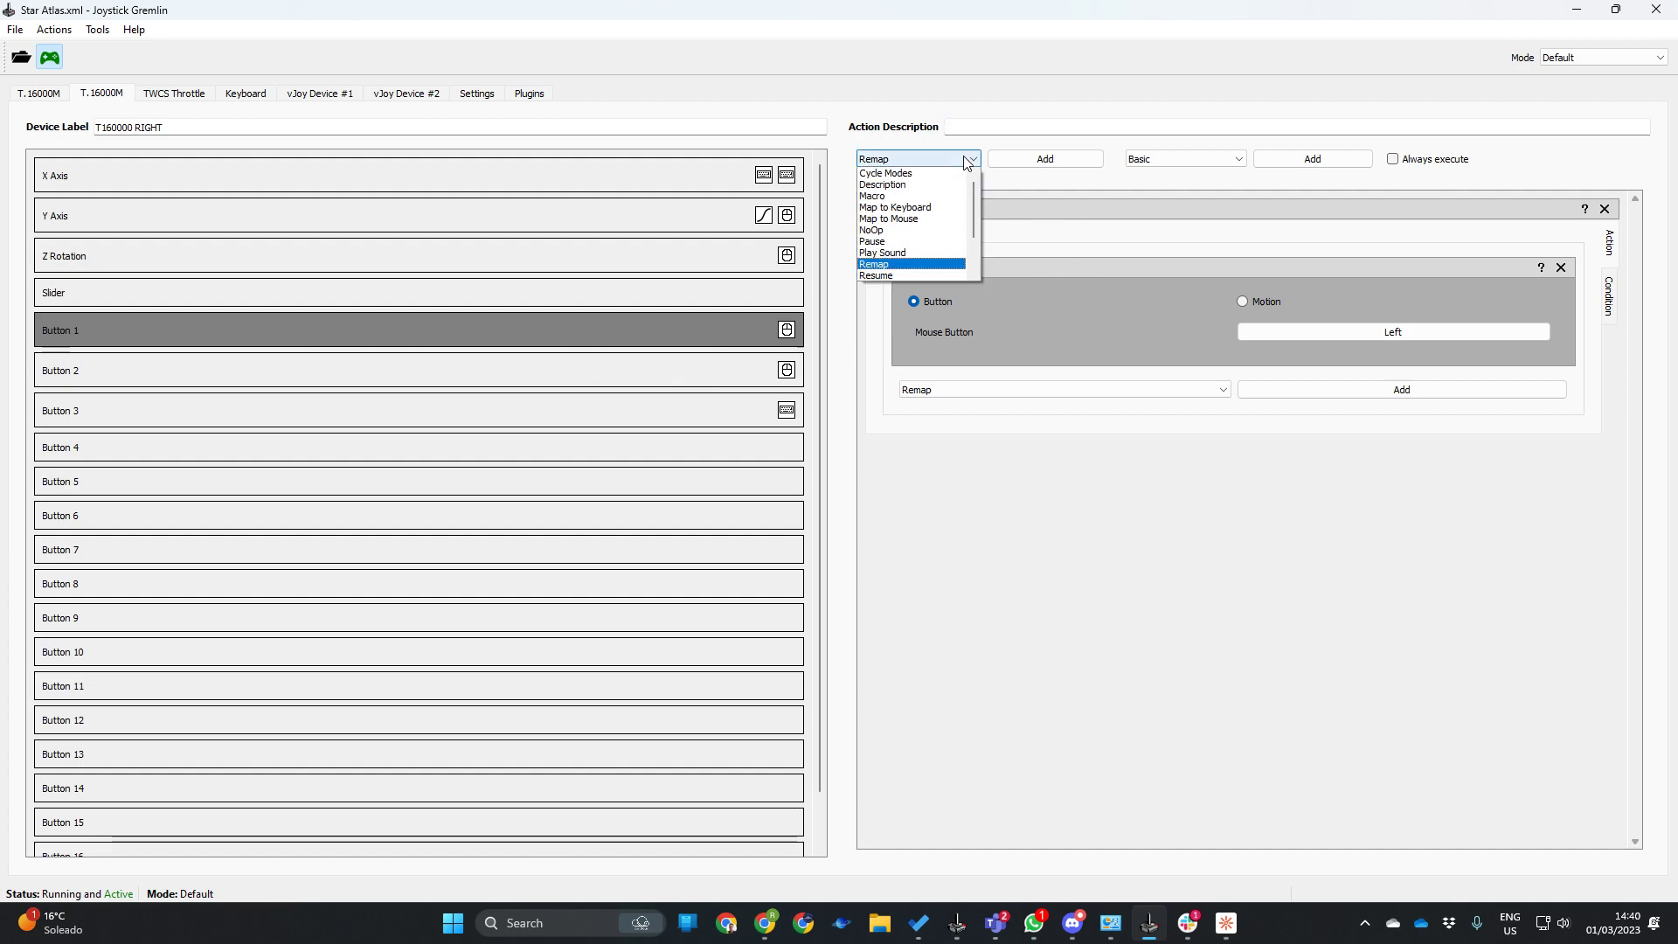
left_click(891, 221)
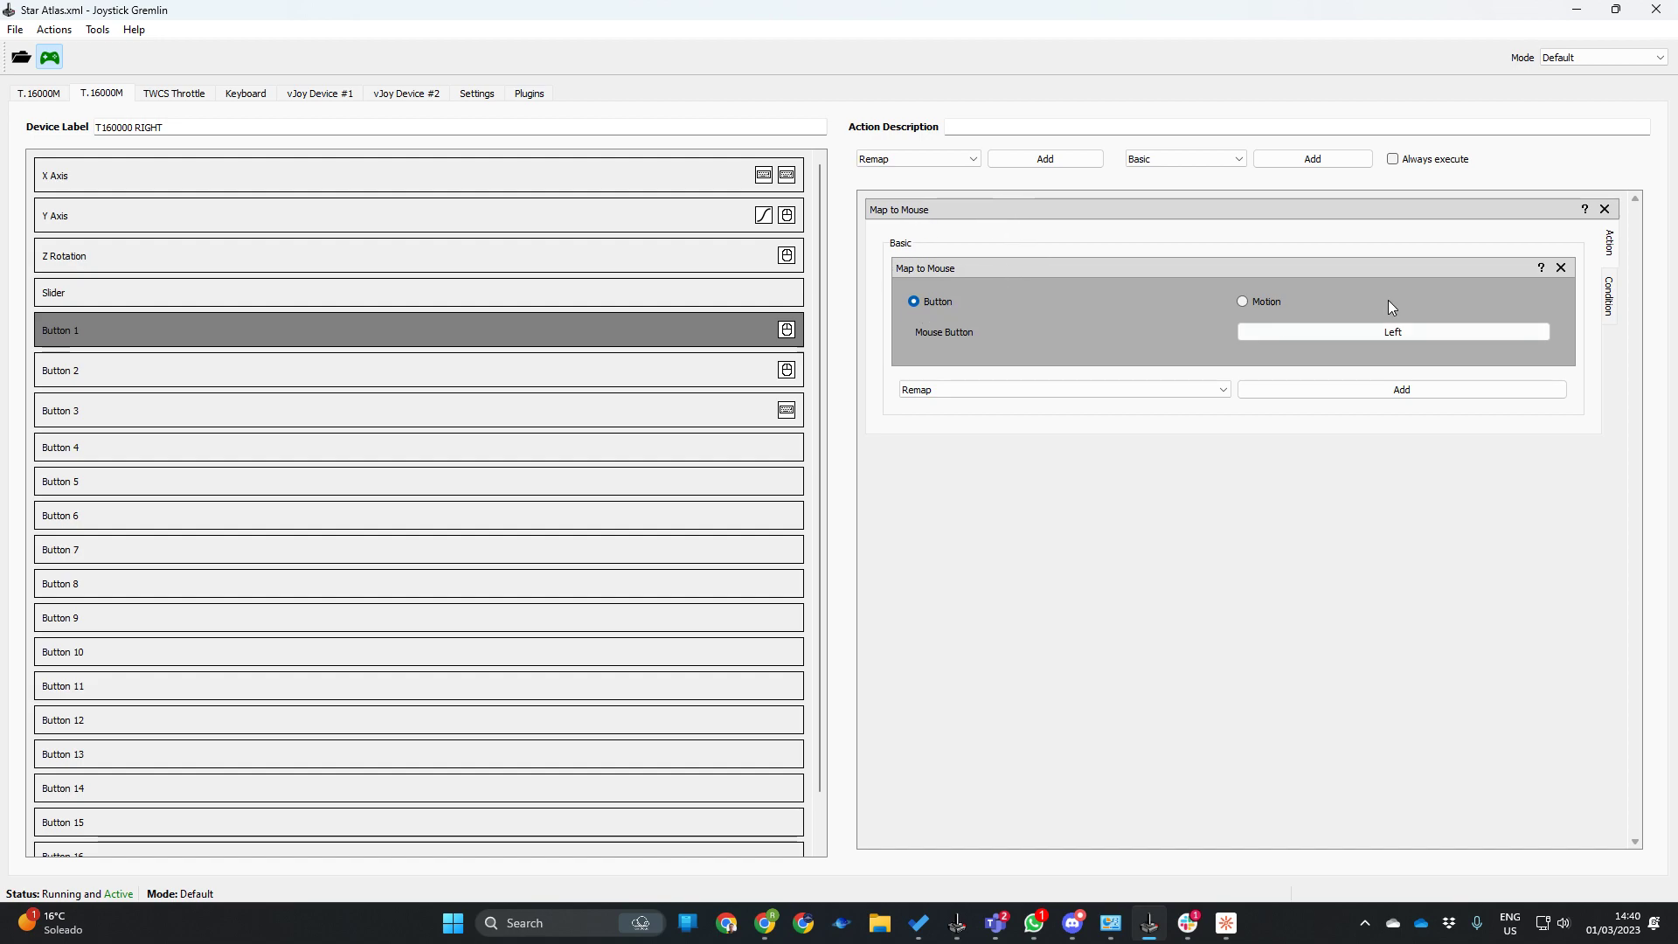
left_click(1383, 339)
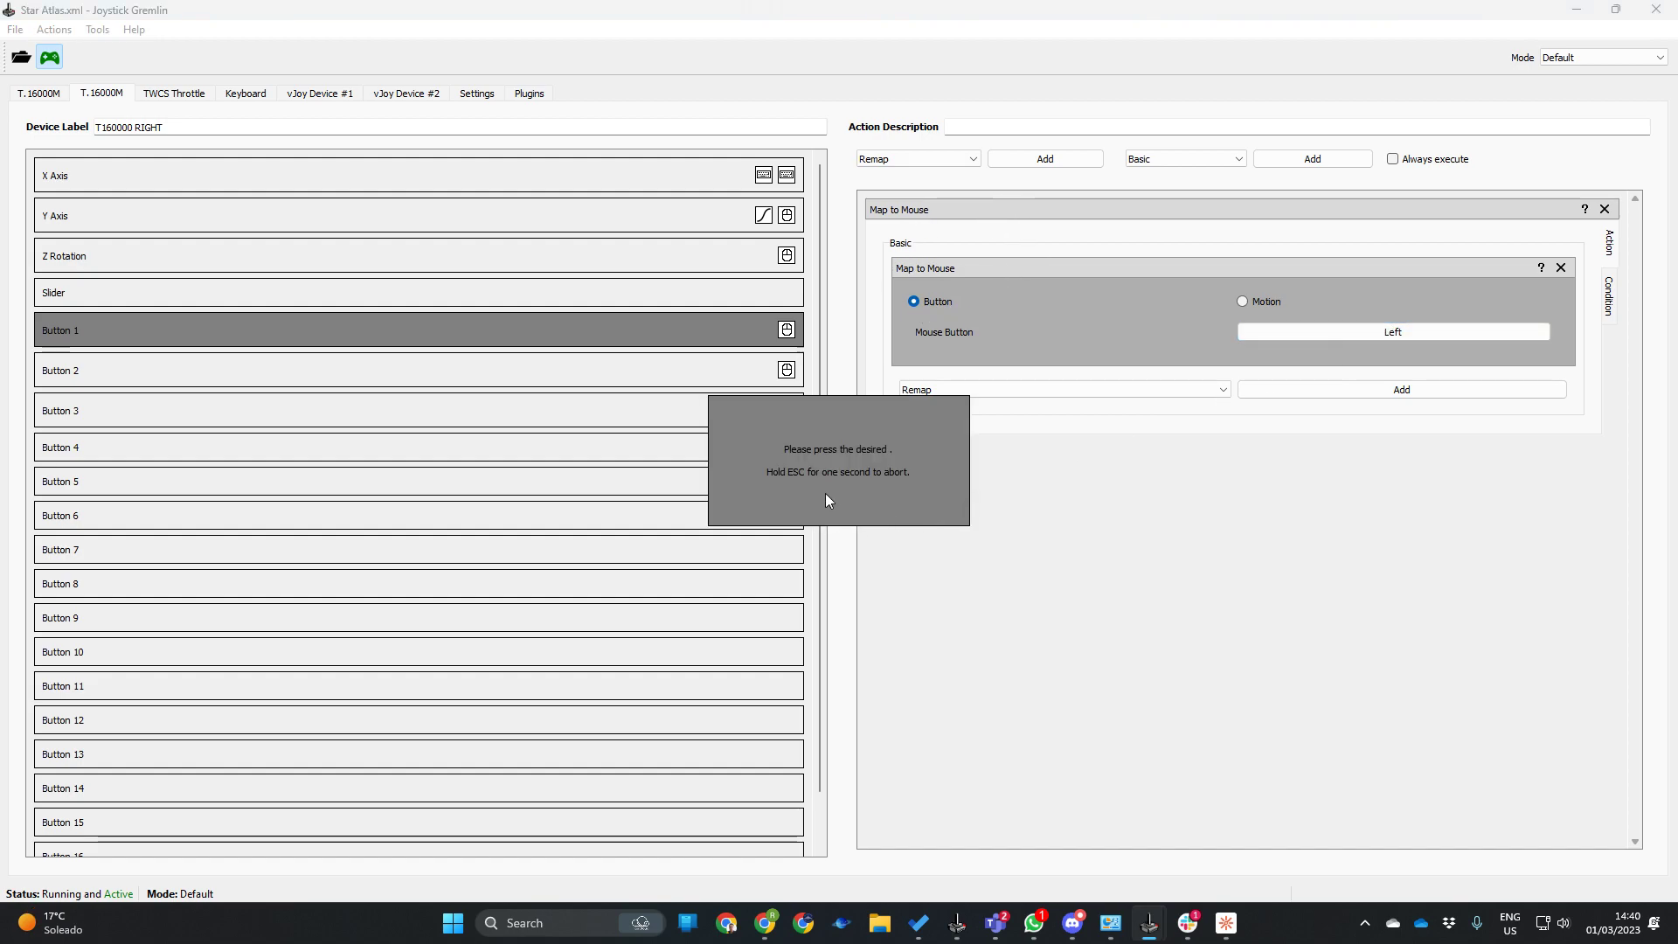
left_click(862, 463)
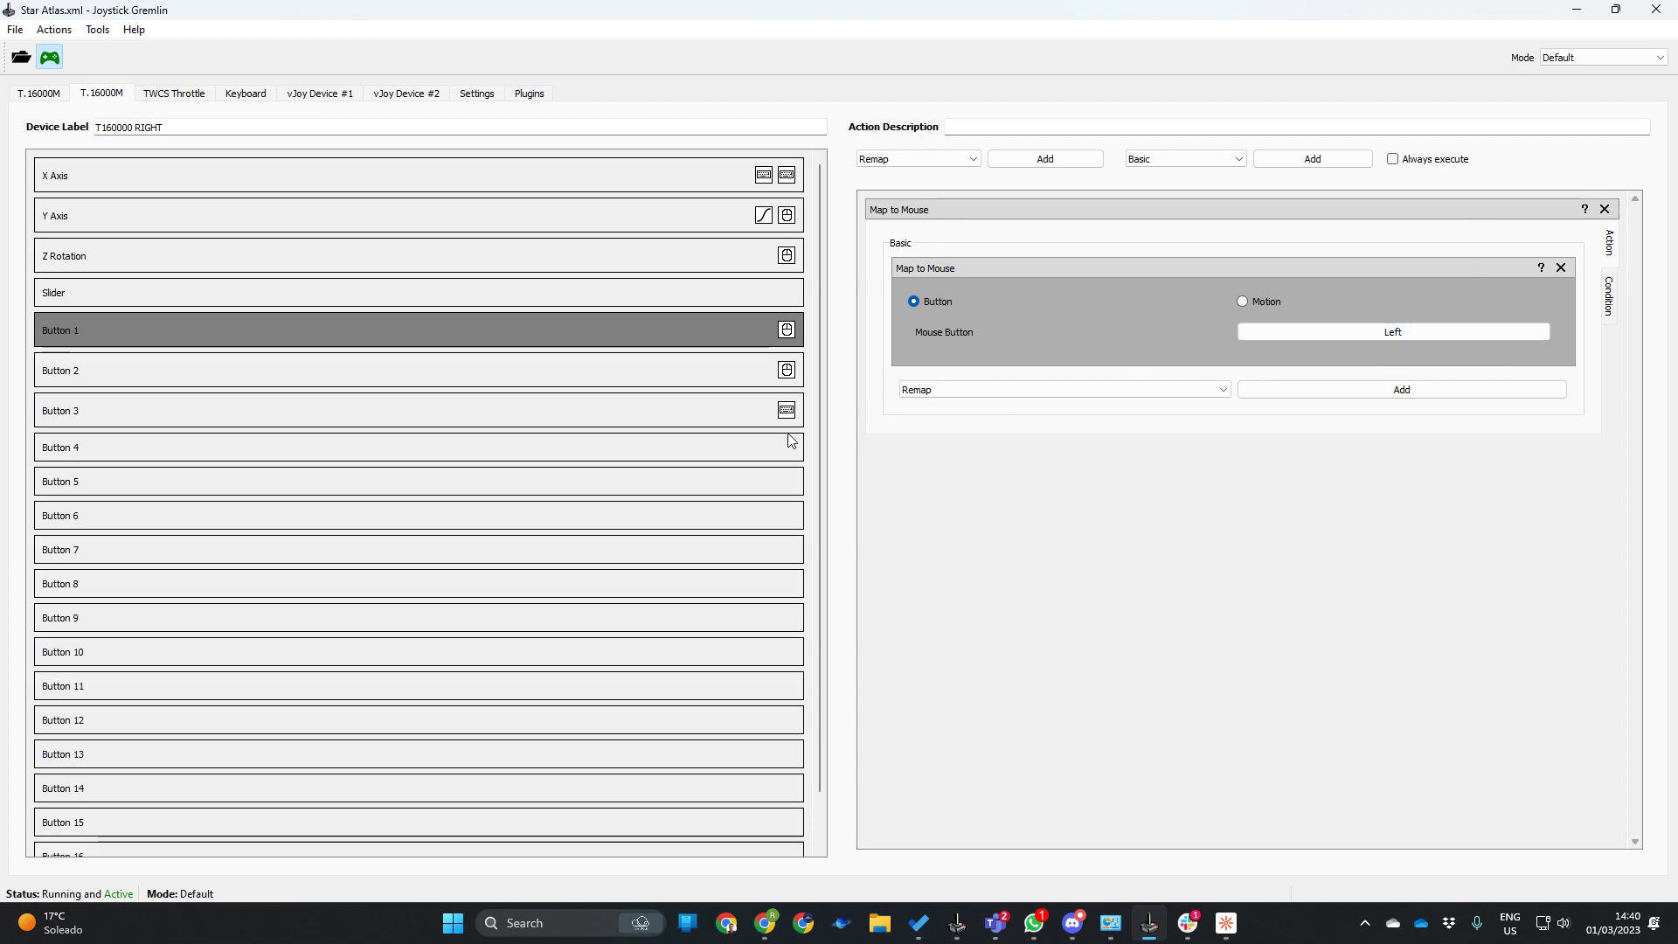
Record the right mouse button for Button 2's Map to Mouse action.
left_click(429, 371)
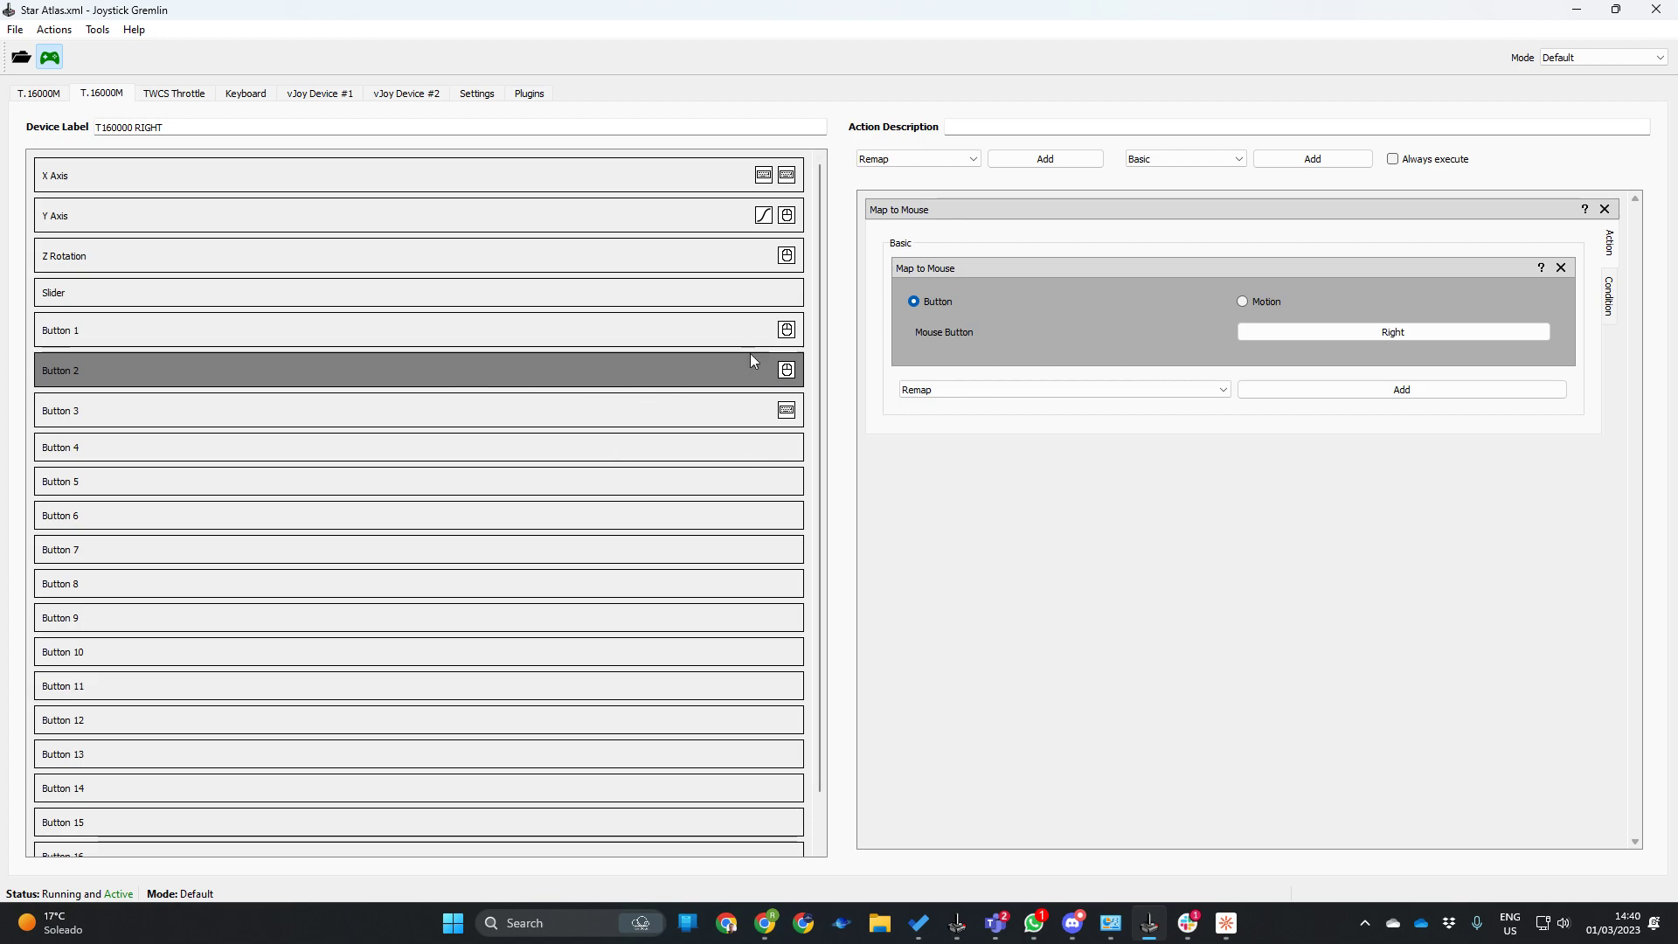
left_click(1371, 333)
right_click(1371, 334)
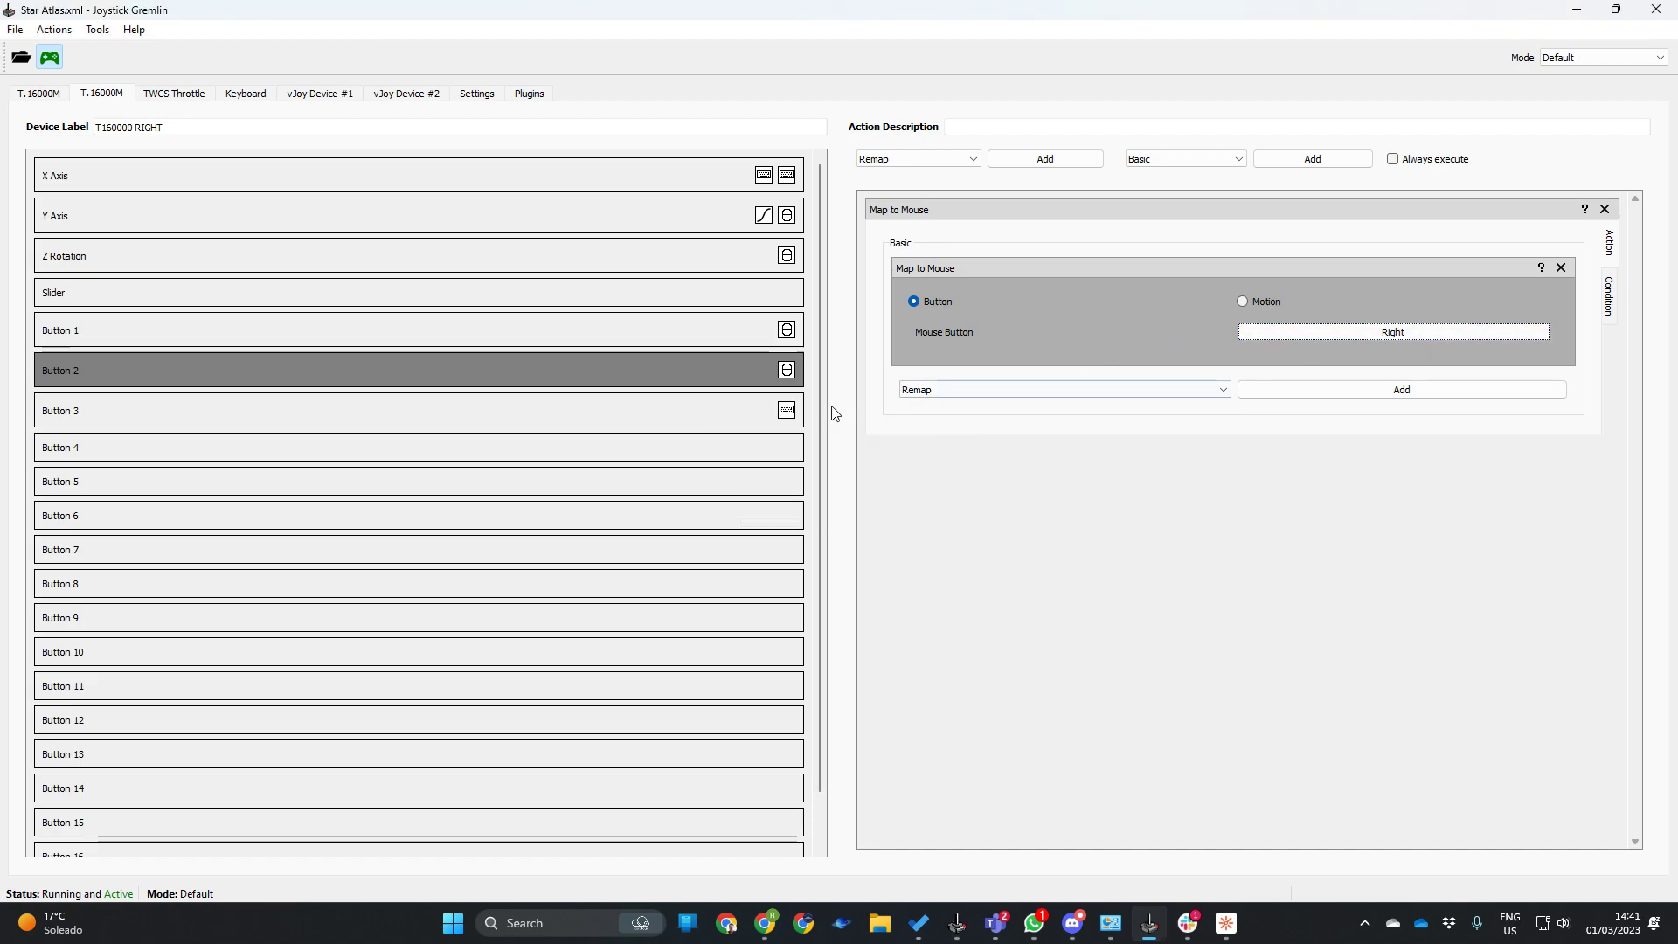
Compare the Map to Mouse assignments of Button 1 and Button 2.
left_click(766, 328)
left_click(757, 372)
left_click(755, 345)
left_click(748, 367)
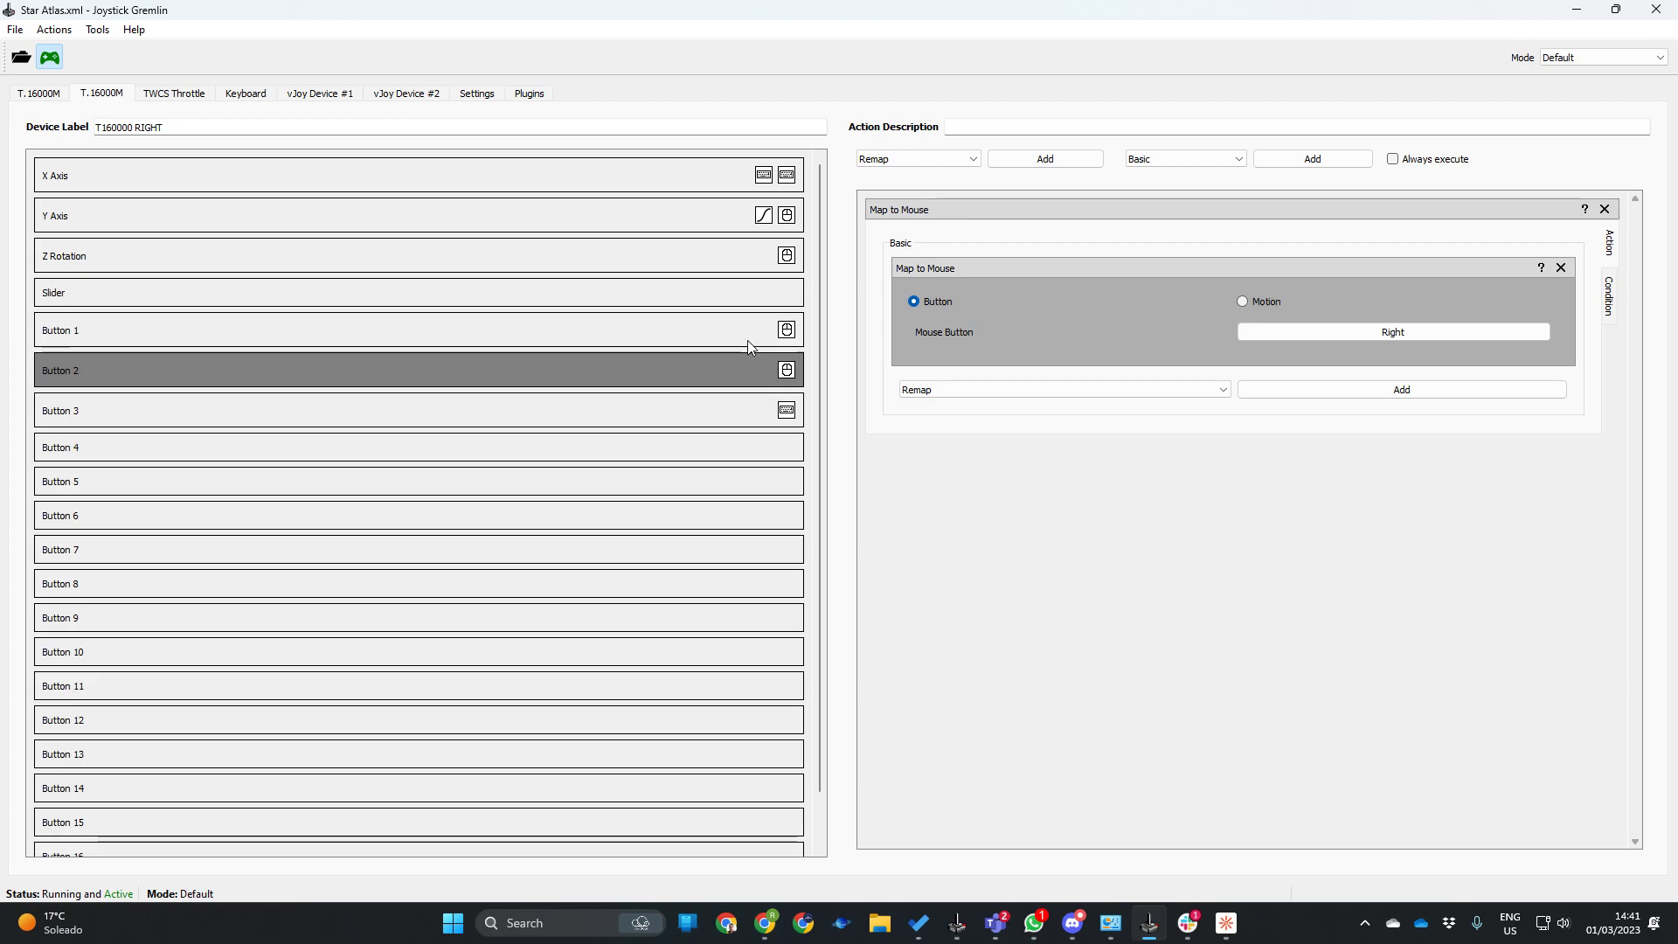
left_click(748, 342)
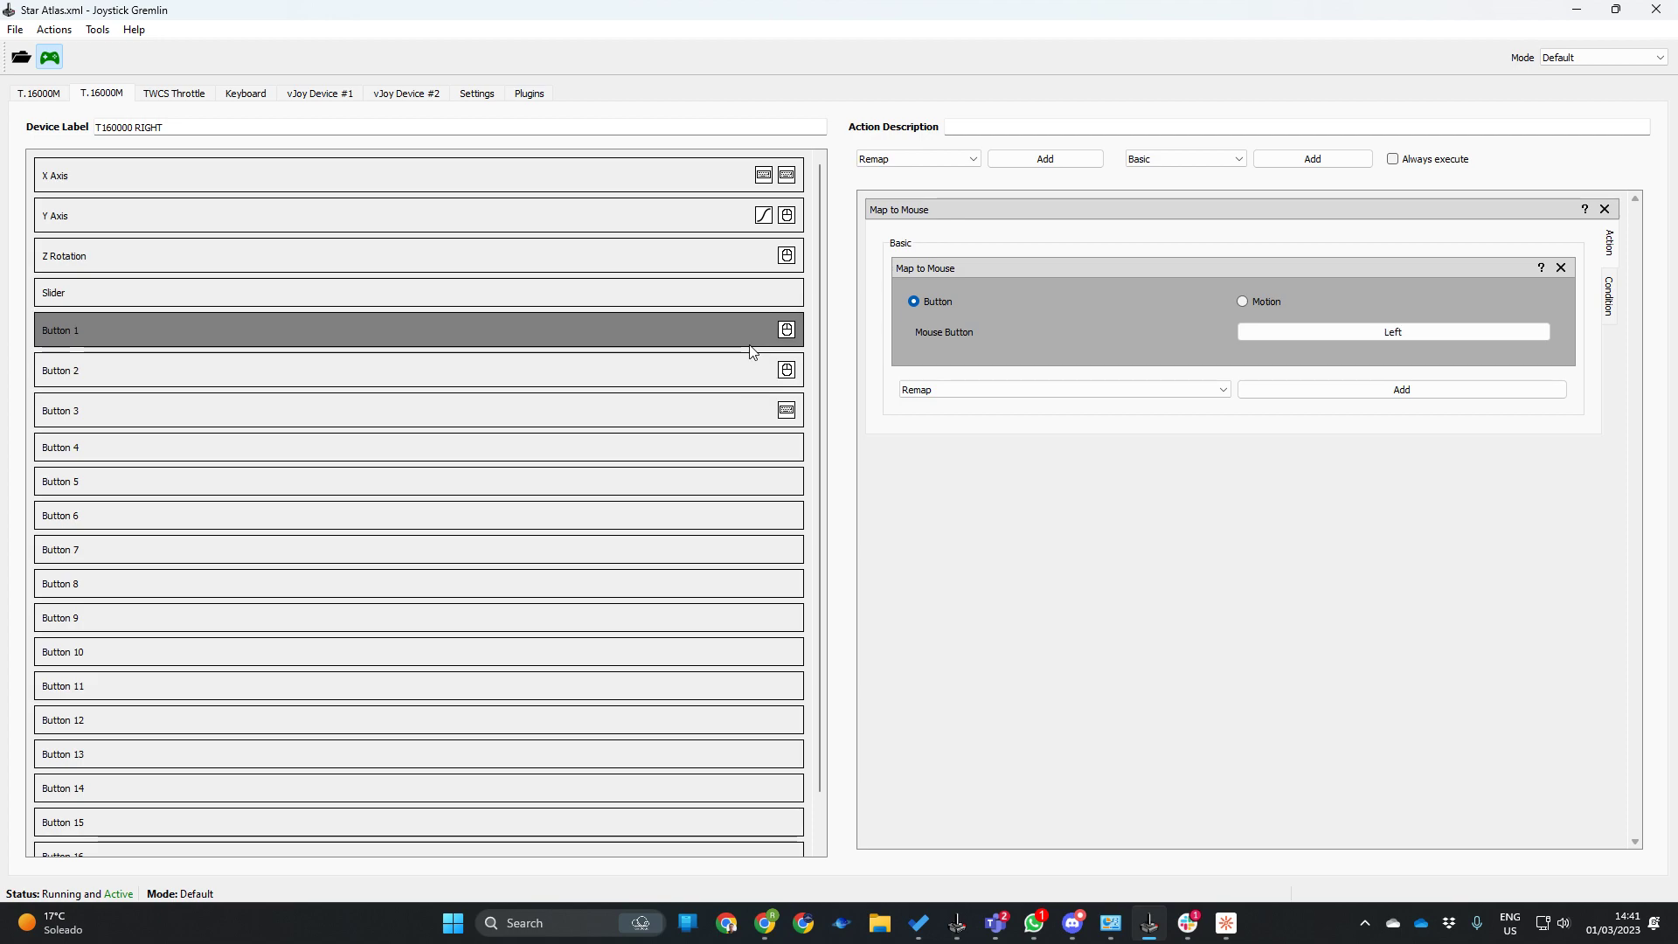
Record the T key for Button 3's Map to Keyboard action.
left_click(708, 416)
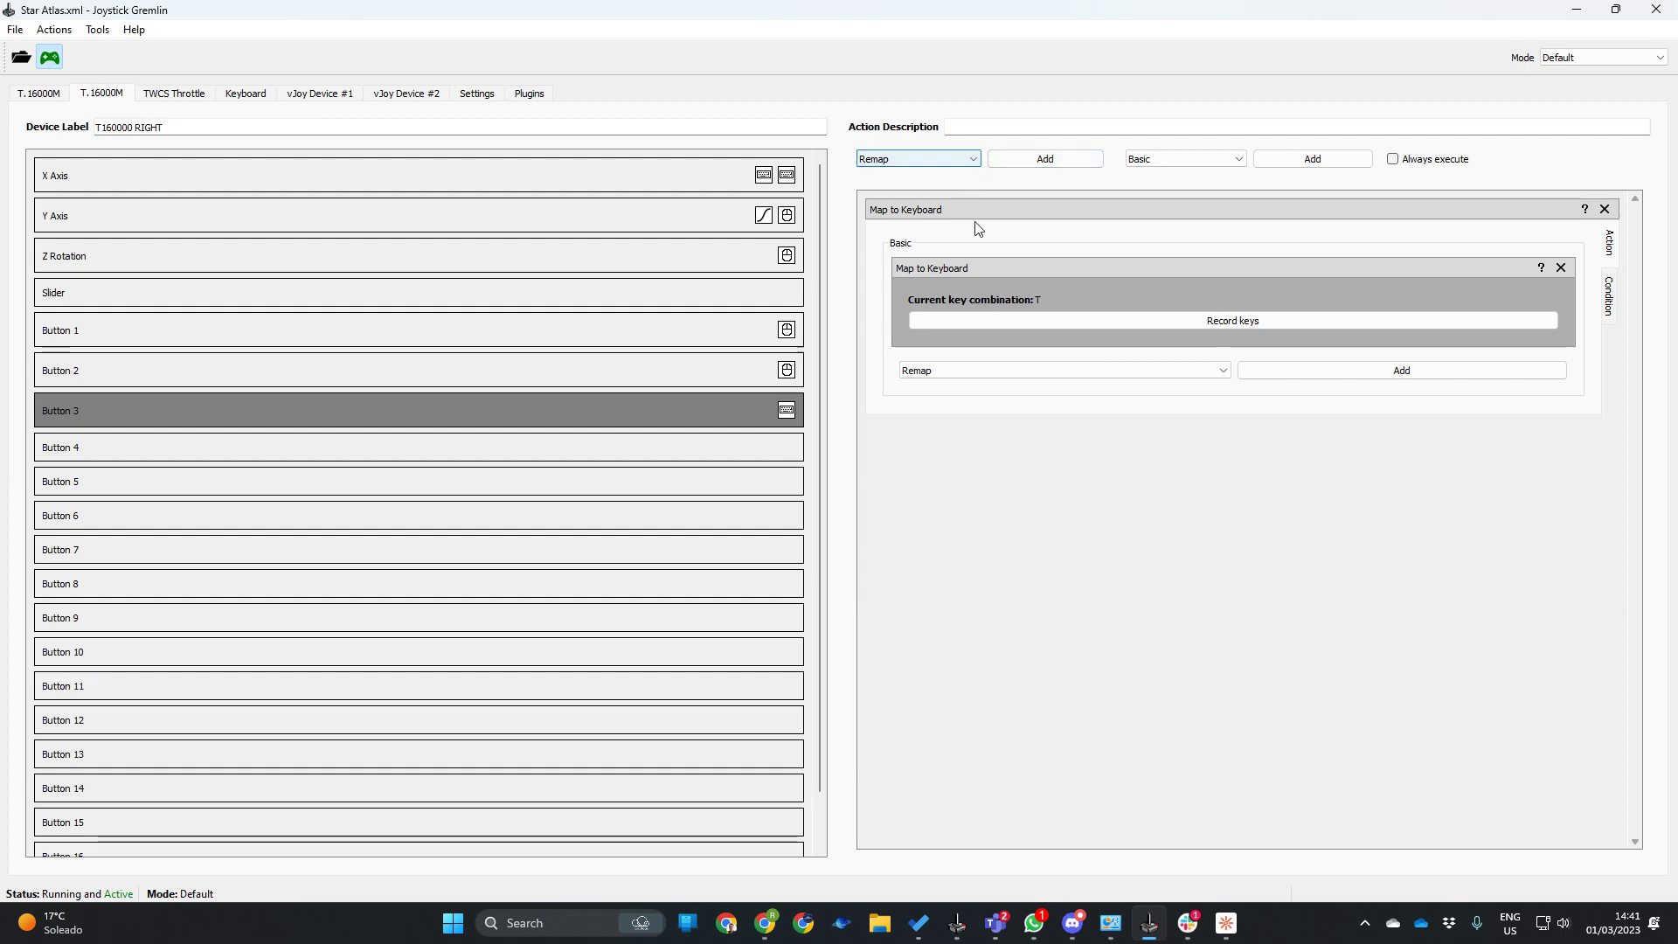
left_click(953, 159)
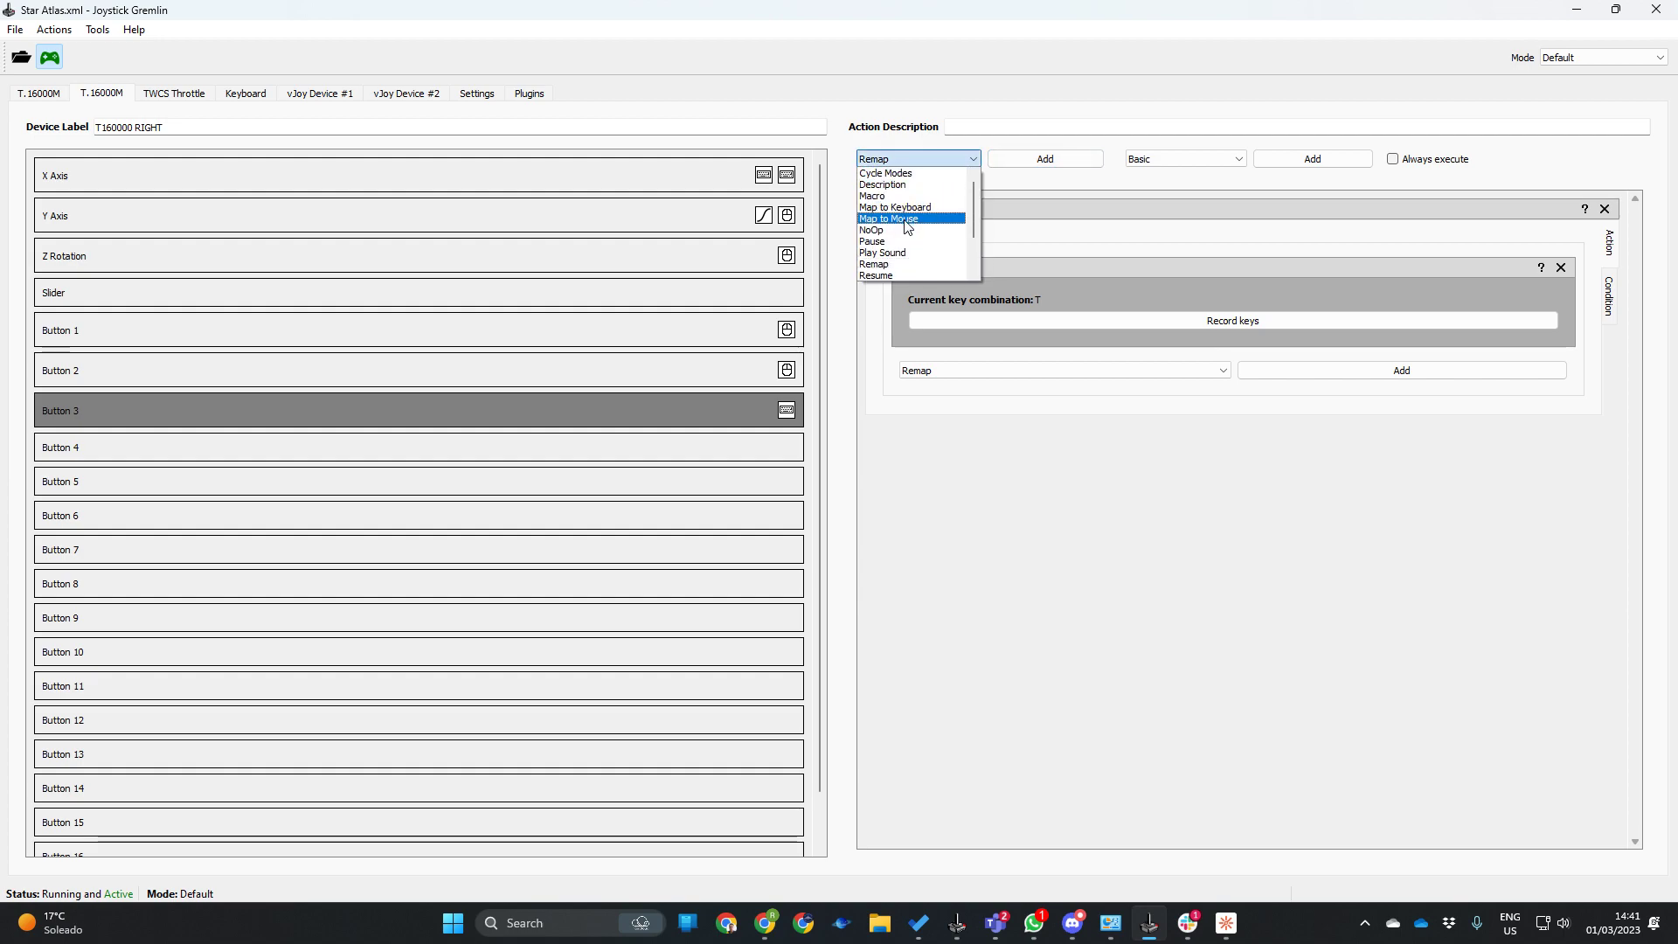
left_click(1123, 203)
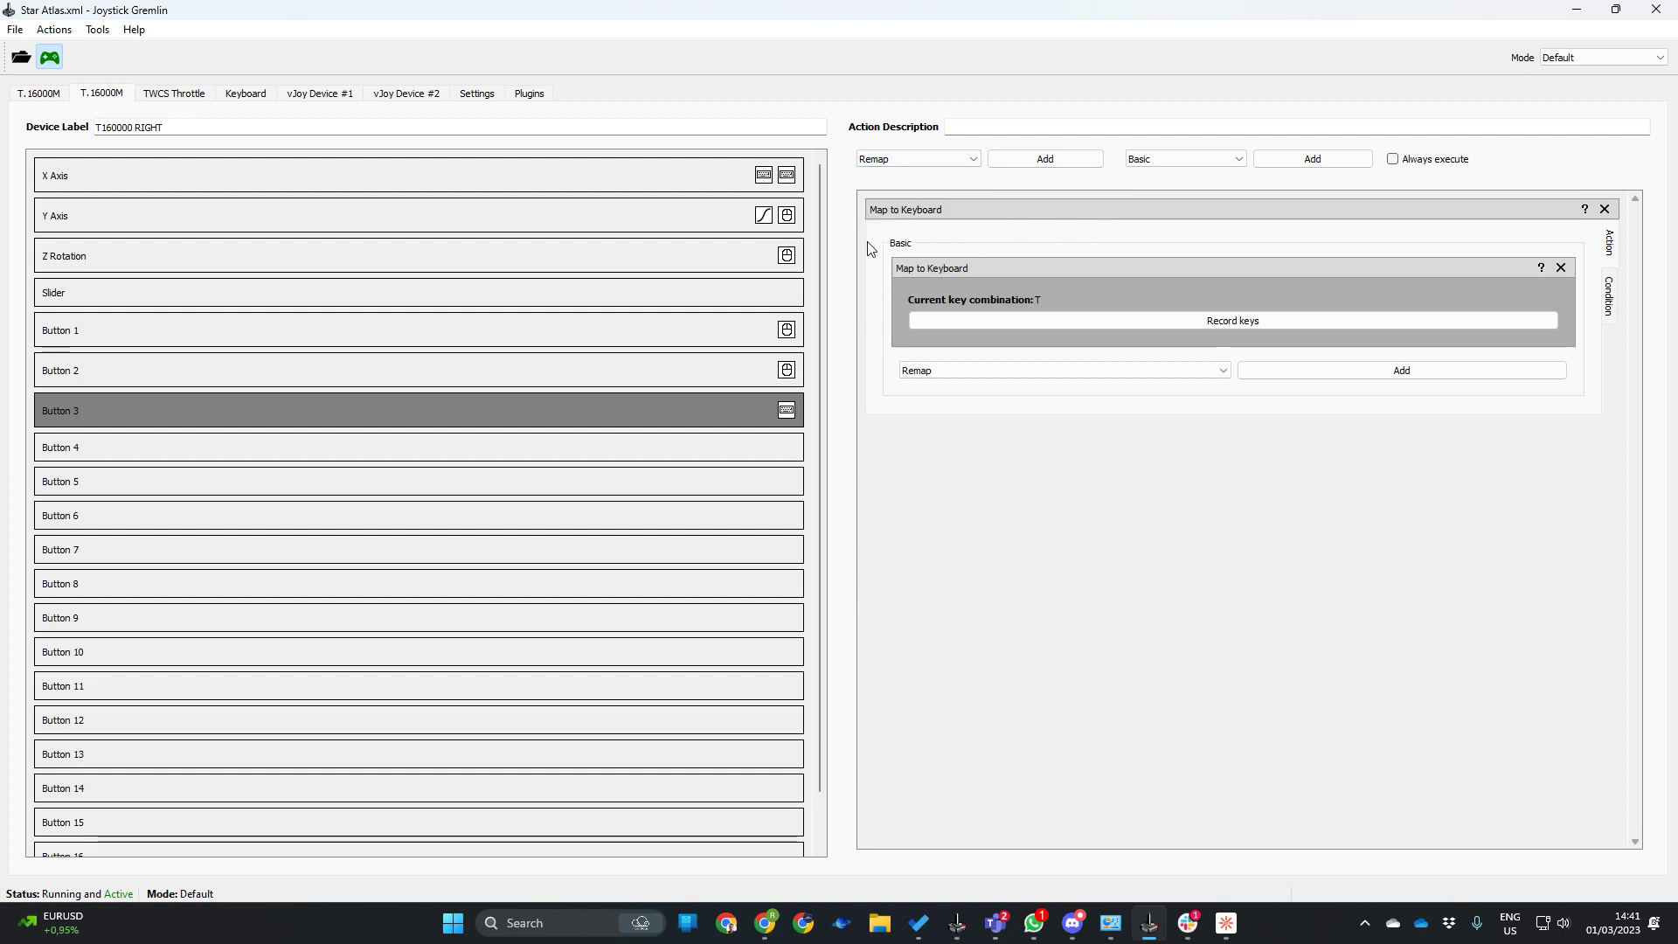
left_click(1107, 320)
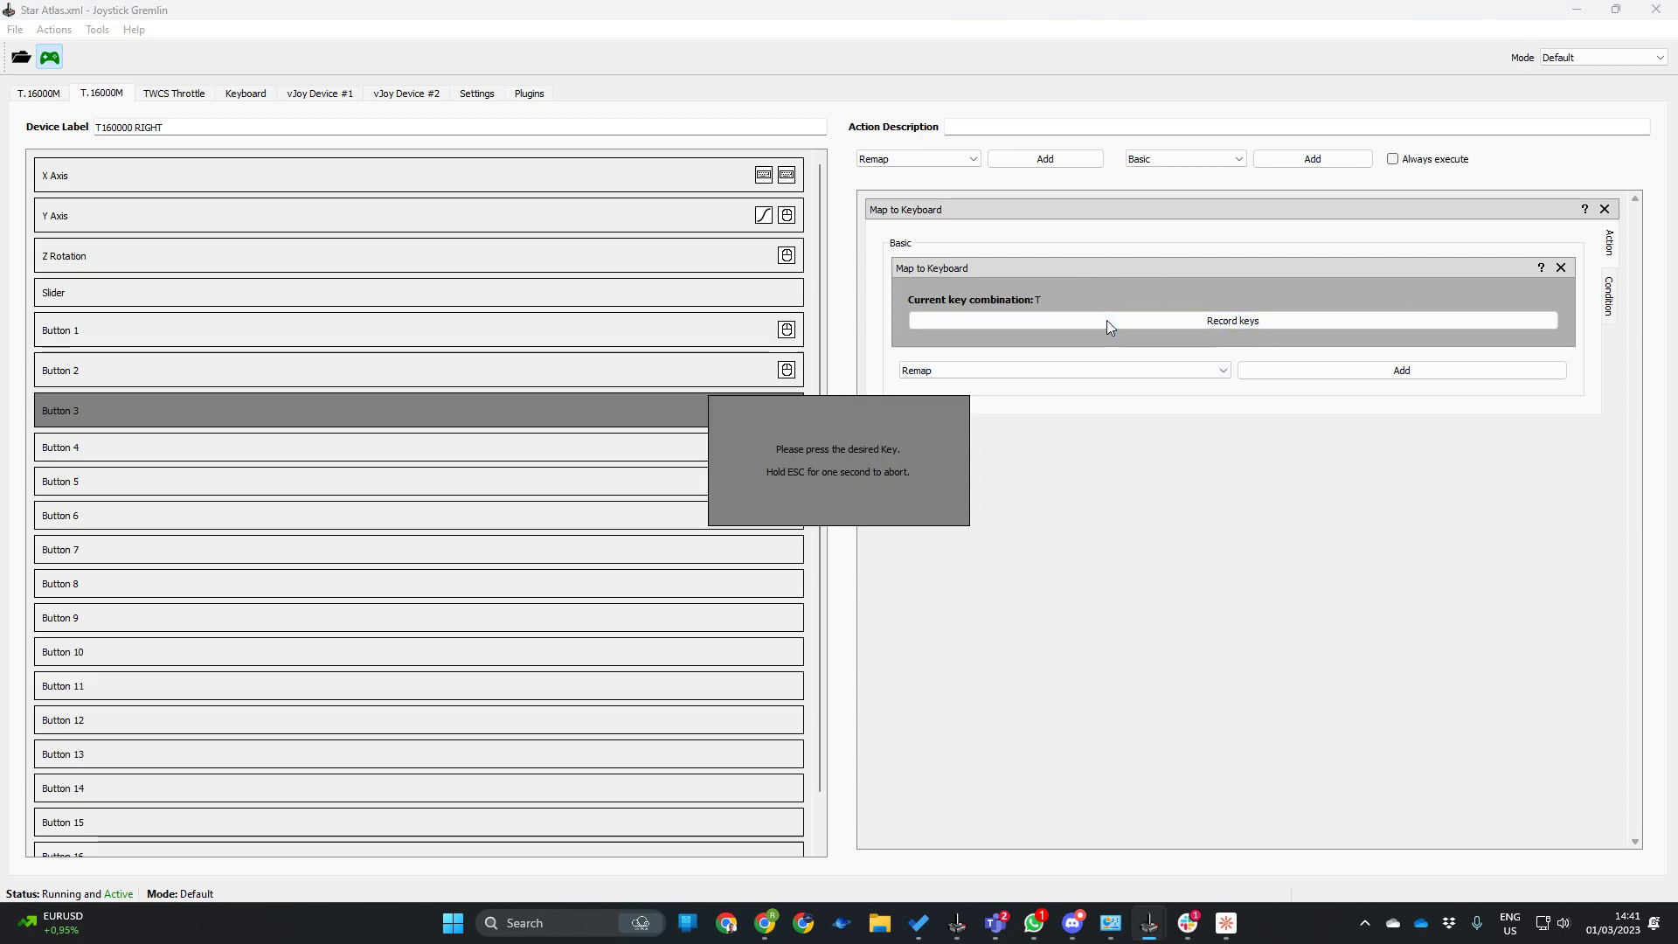
key("t")
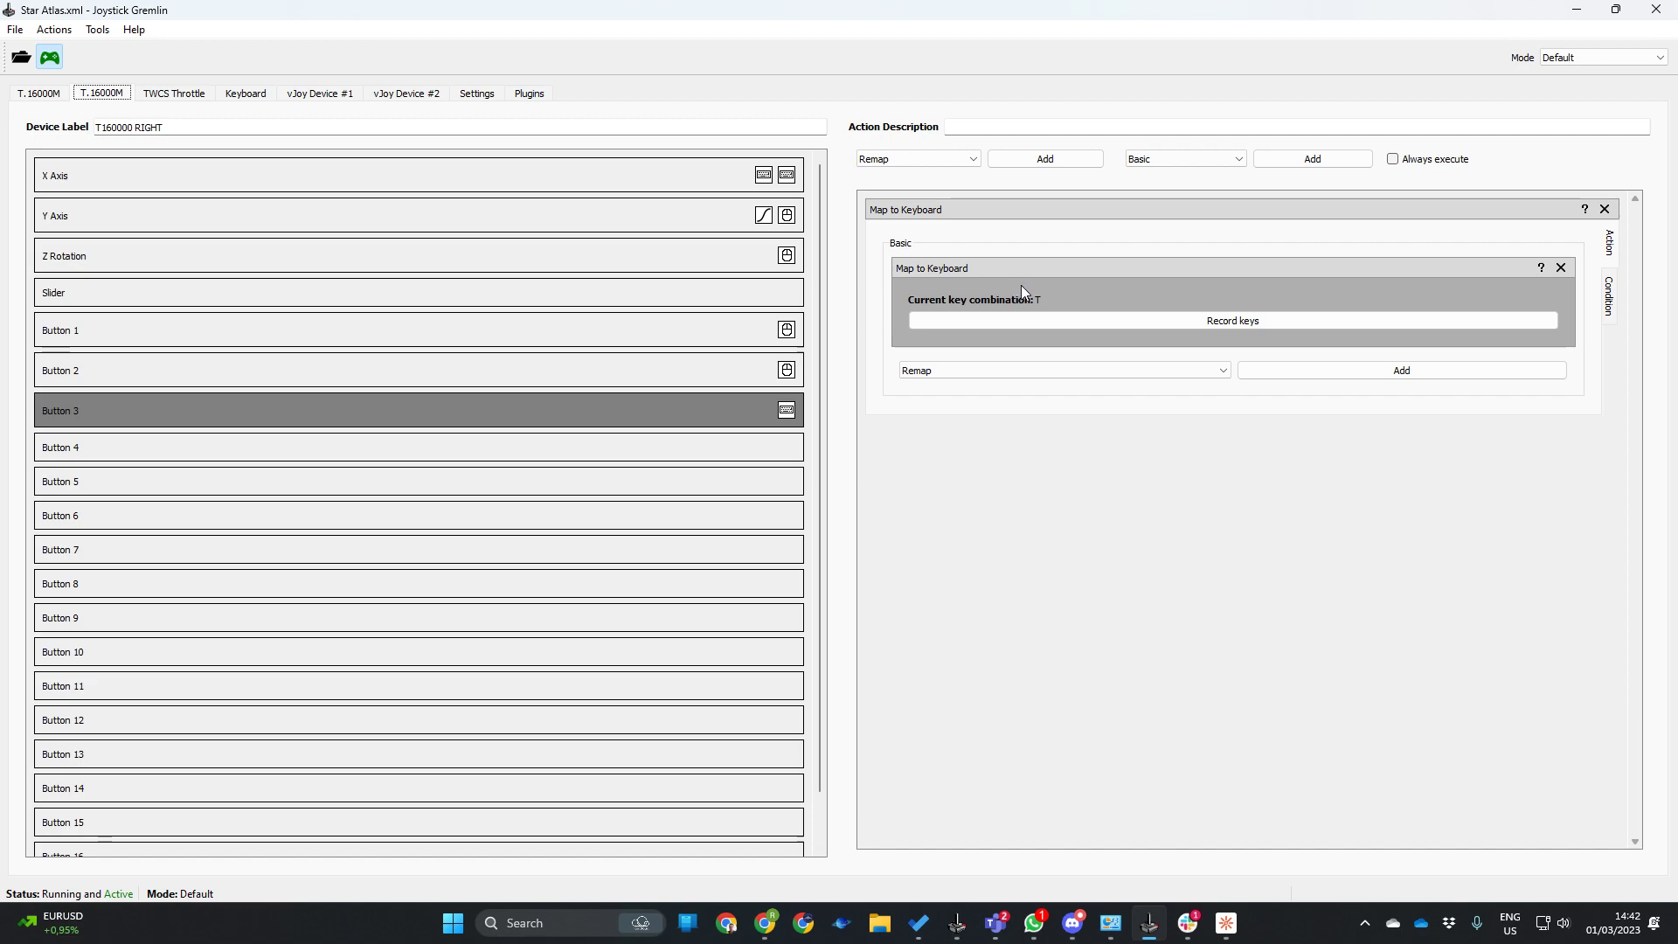
Inspect the key combinations of the X Axis's two Map to Keyboard actions.
left_click(75, 178)
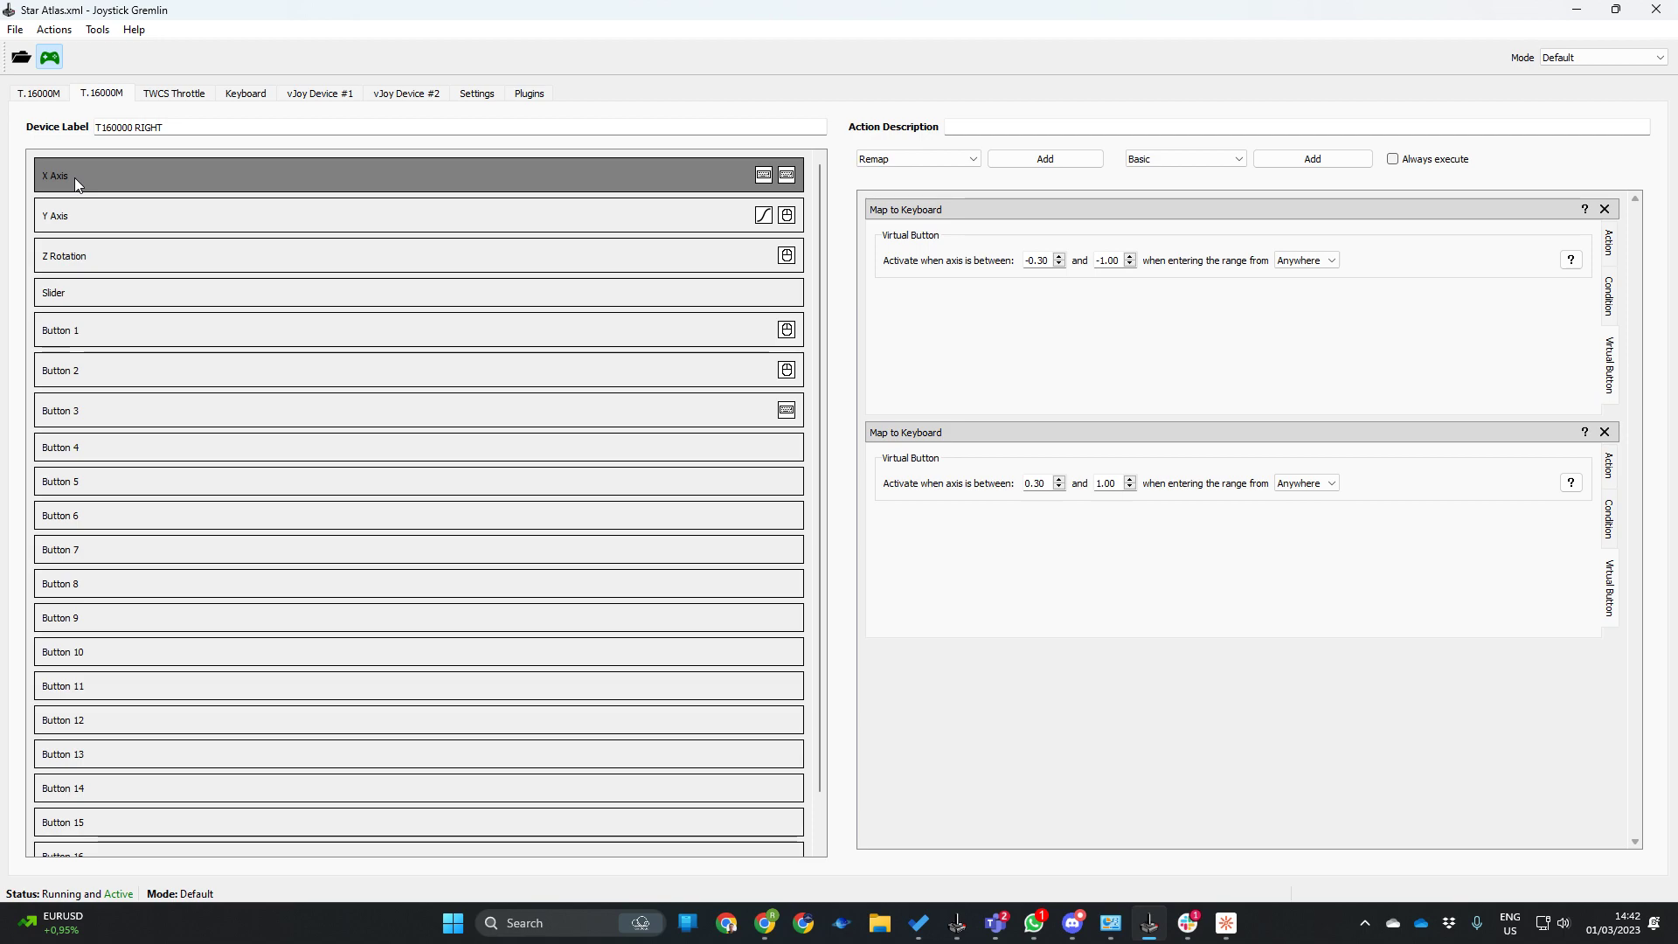
left_click(1614, 246)
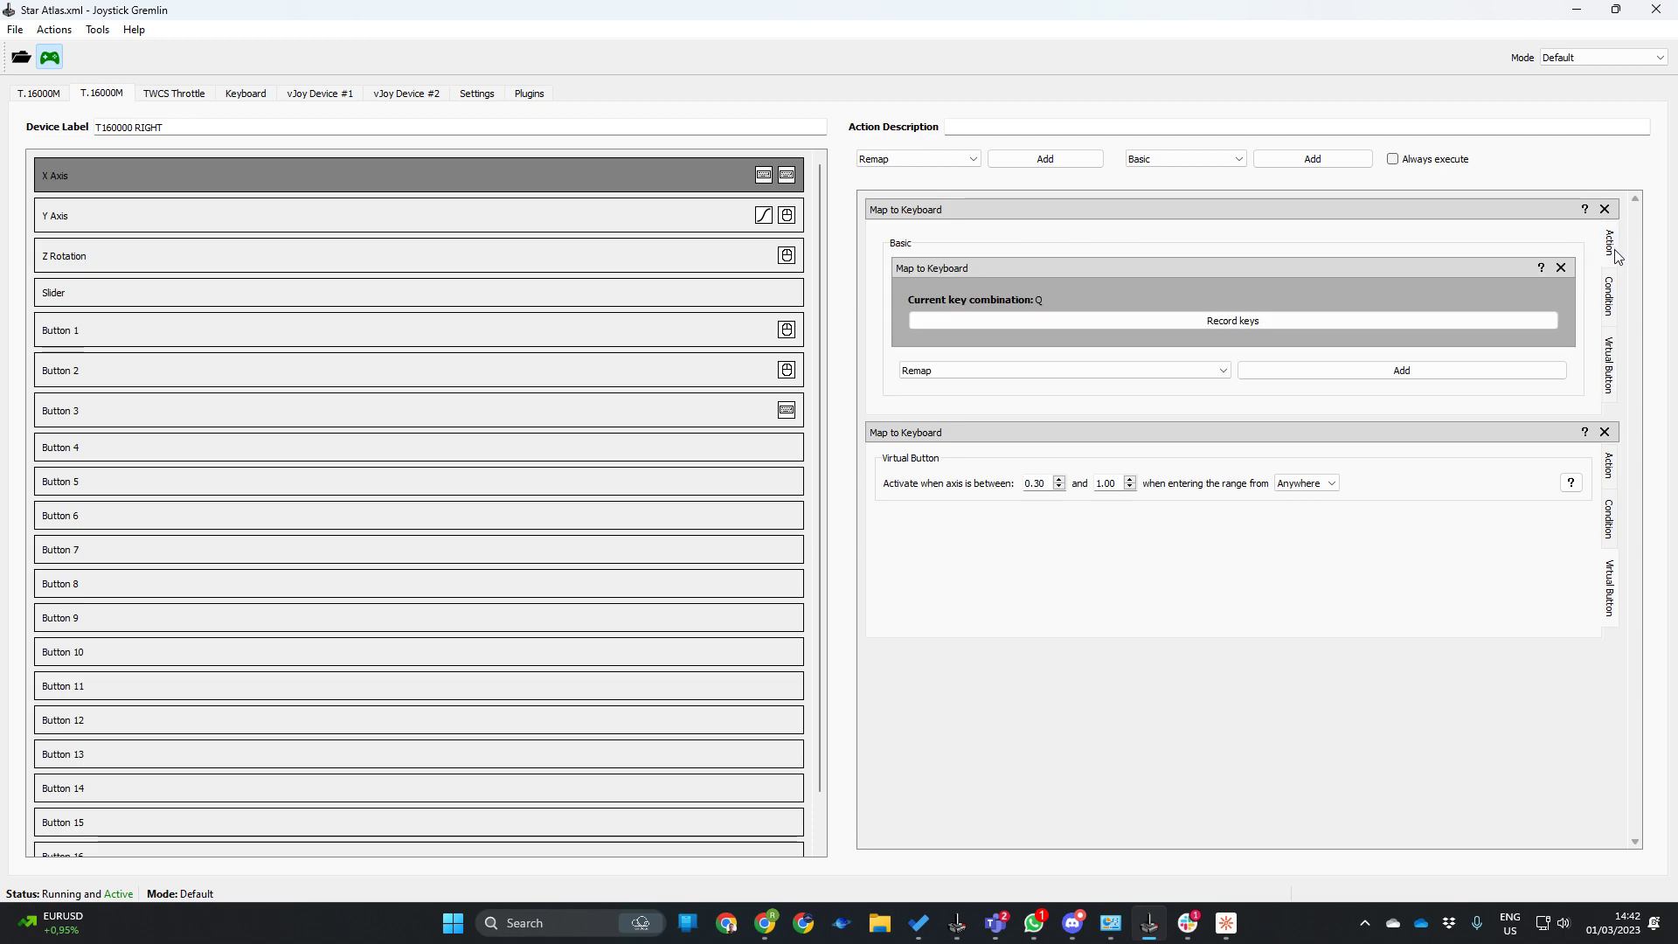
left_click(1613, 465)
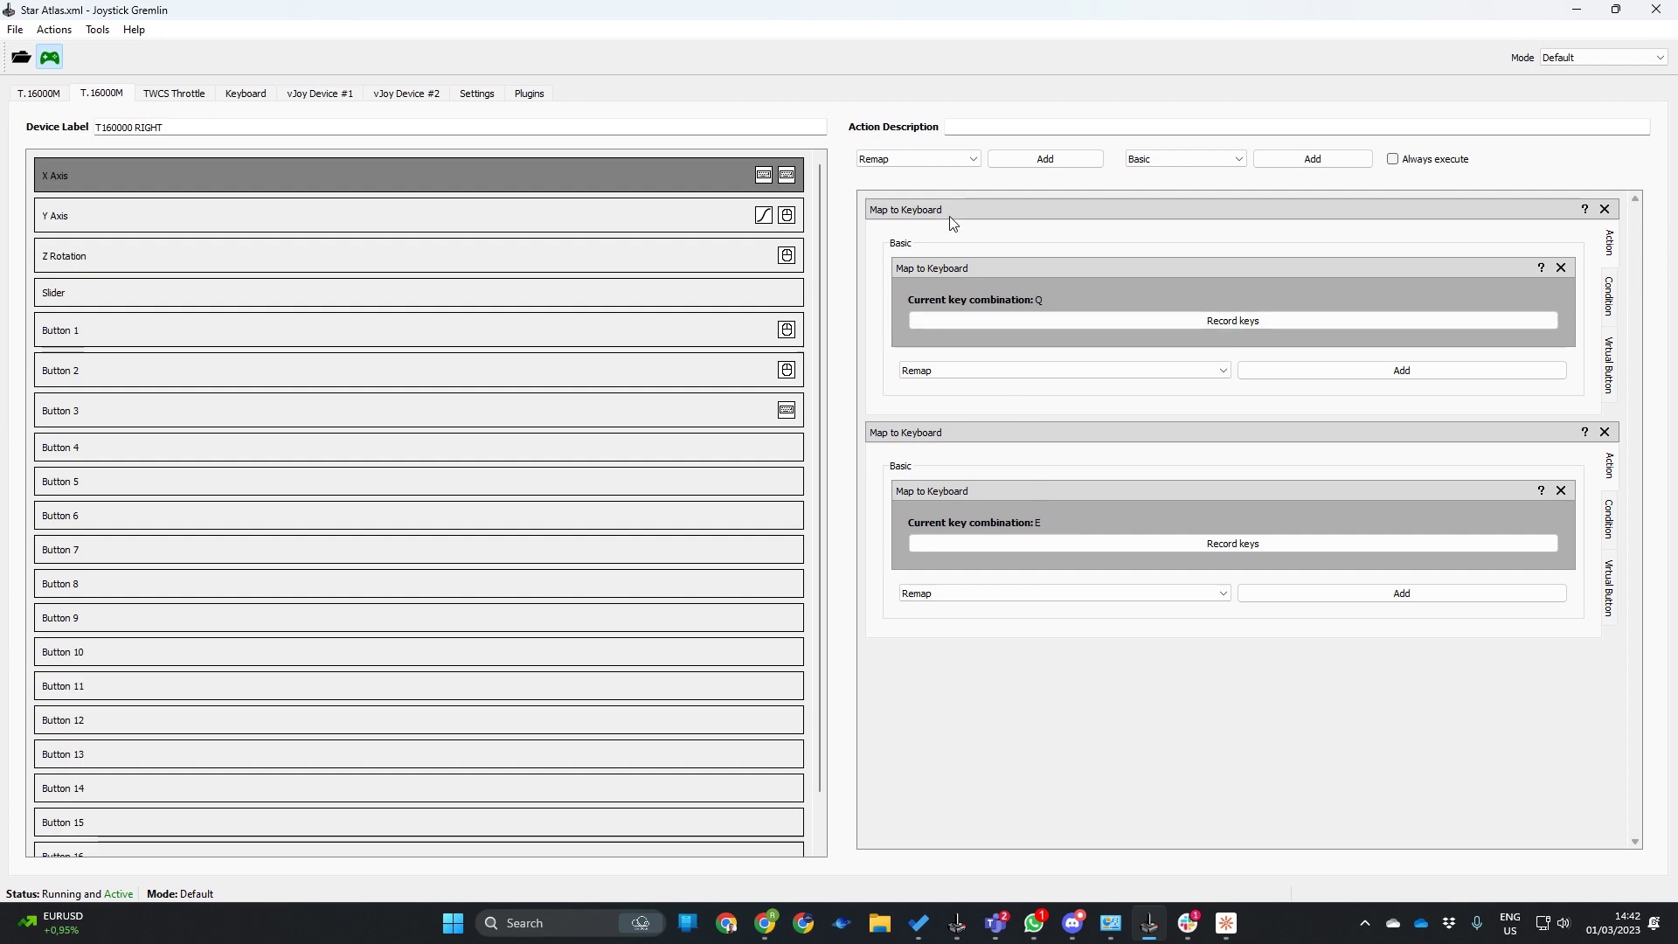
Replace the X Axis's two existing keyboard mappings with two new Map to Keyboard actions.
left_click(1607, 211)
left_click(1607, 211)
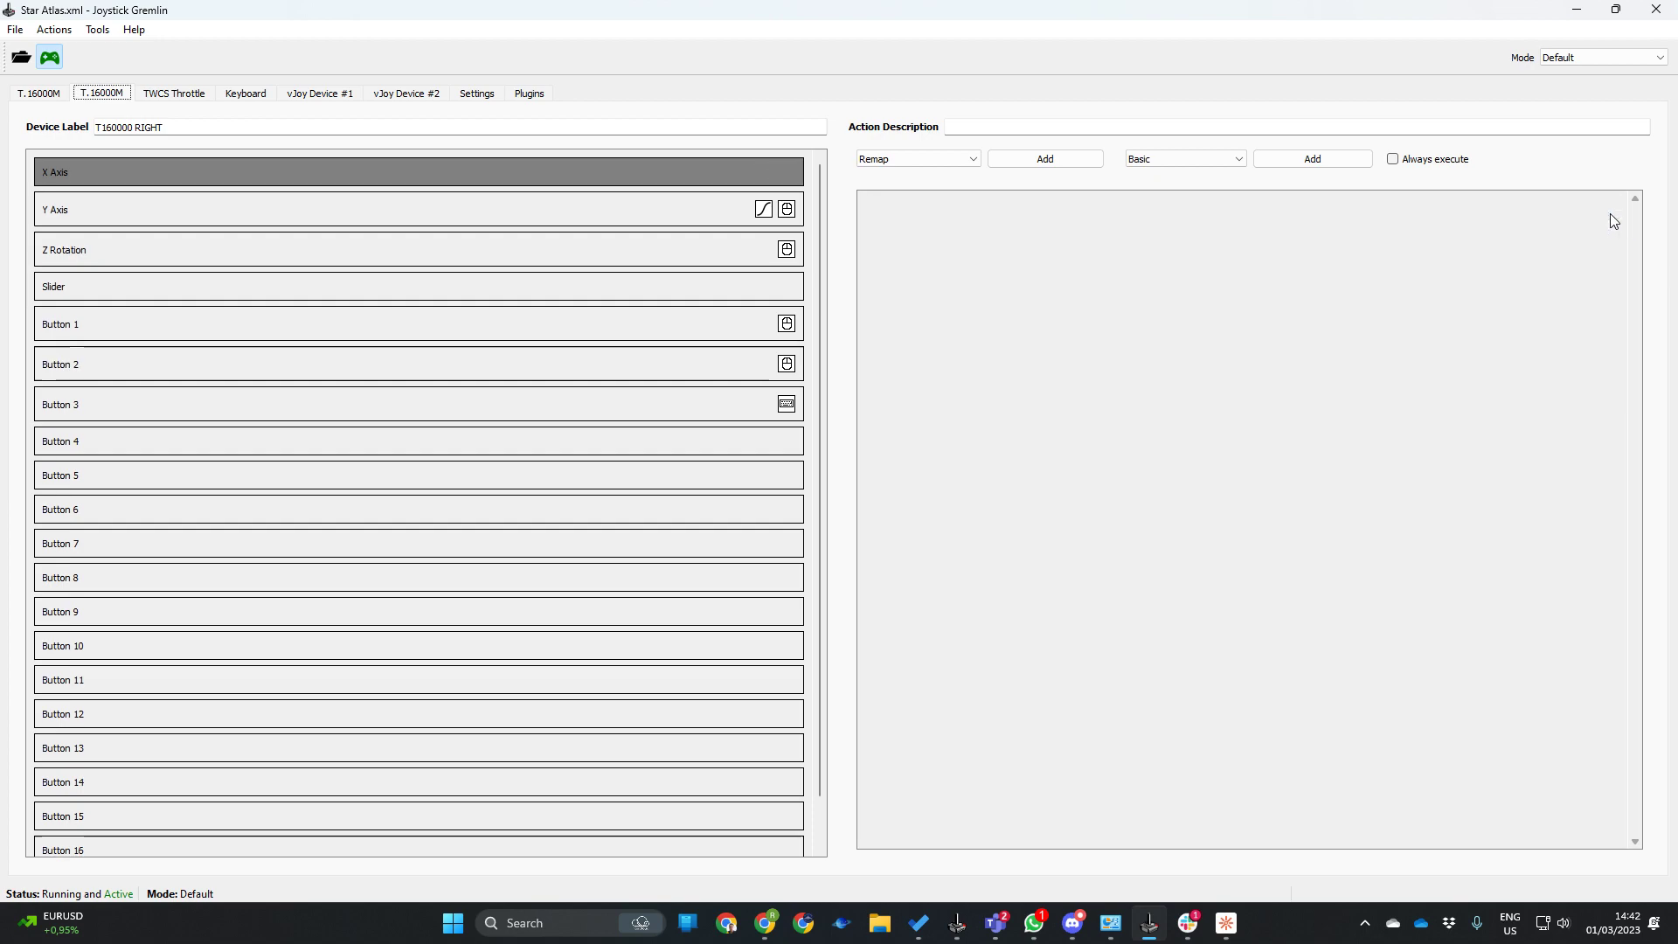
left_click(951, 160)
left_click(912, 209)
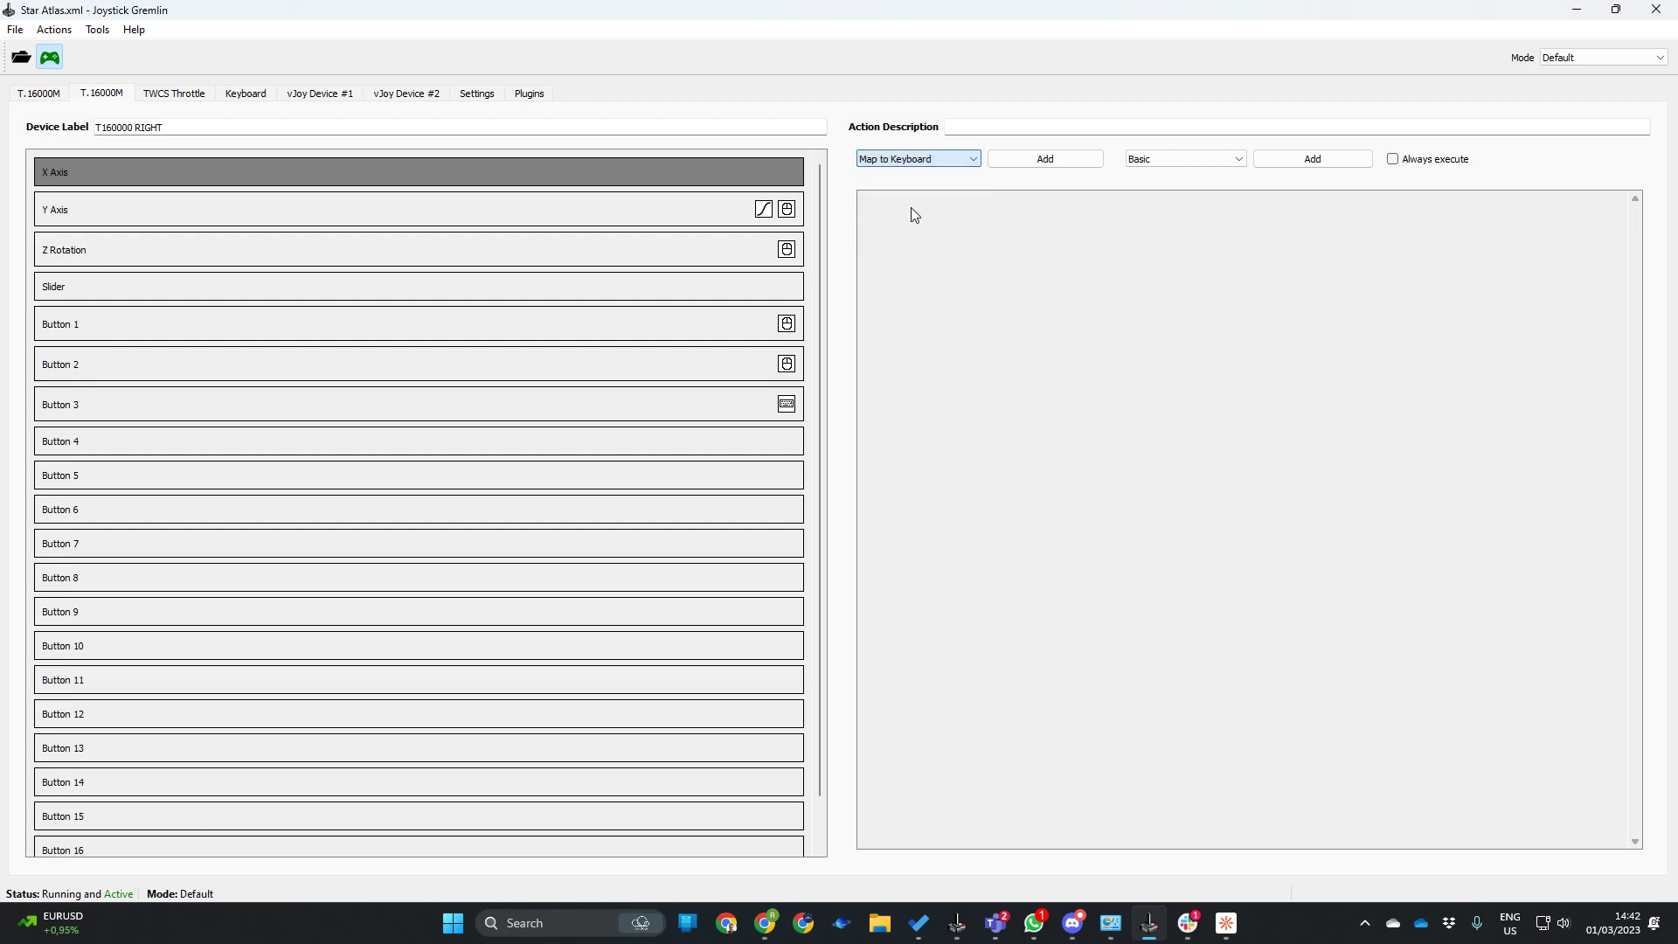
left_click(1069, 161)
left_click(1068, 161)
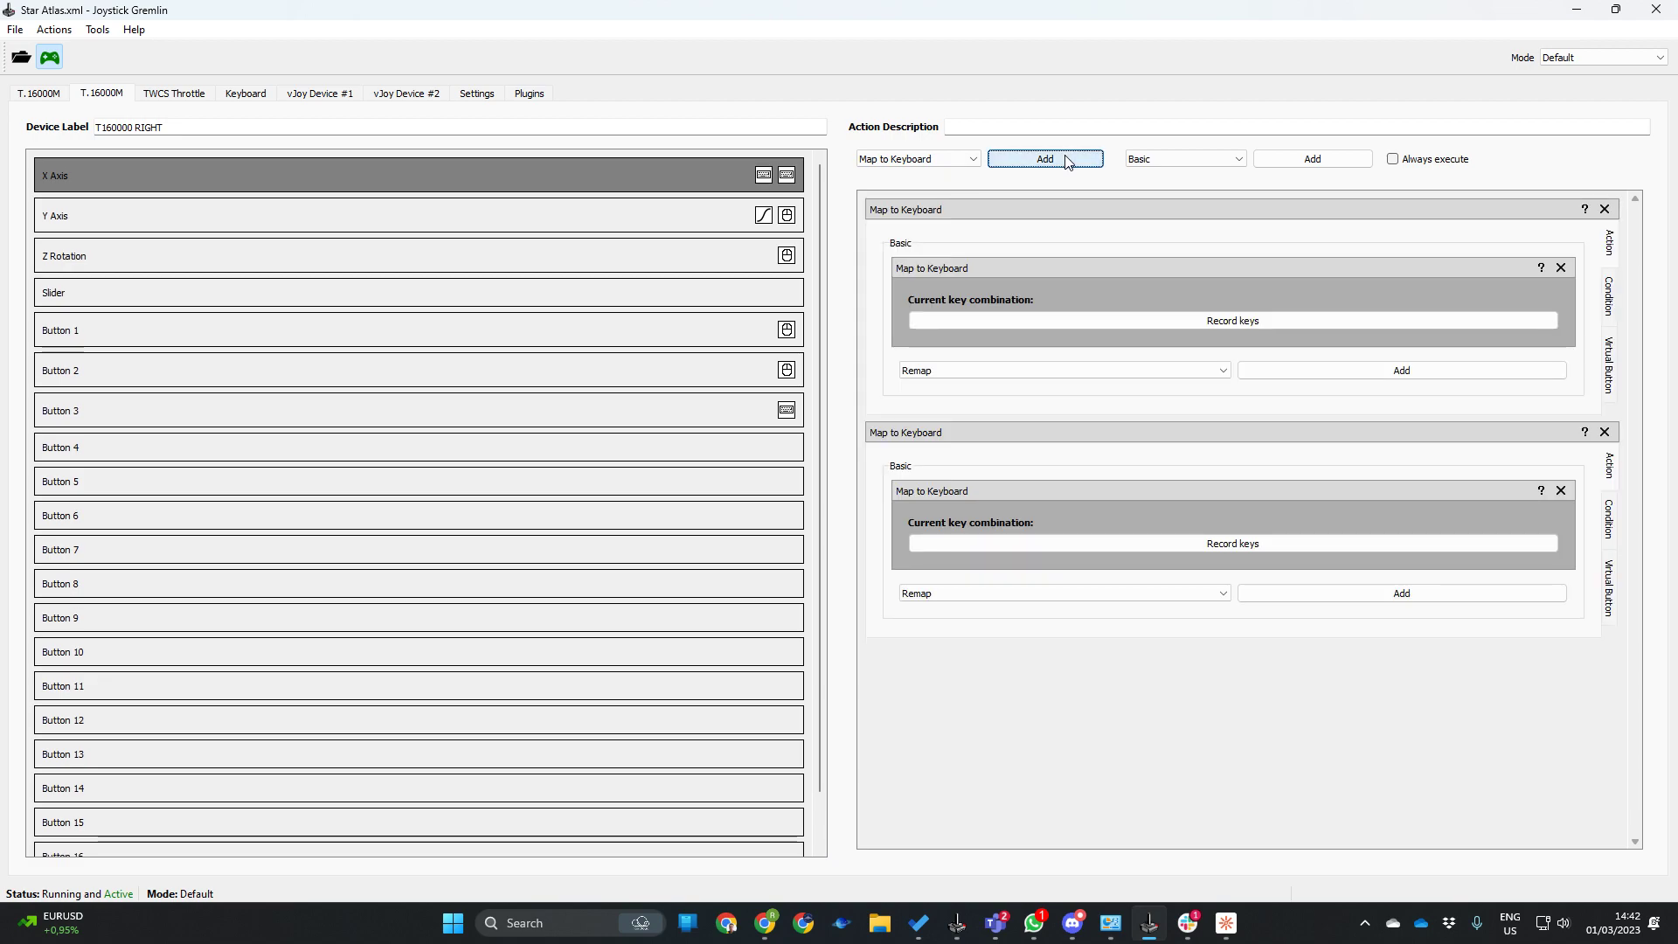
Record Q for the X Axis's first keyboard mapping and E for the second.
left_click(1162, 328)
key("q")
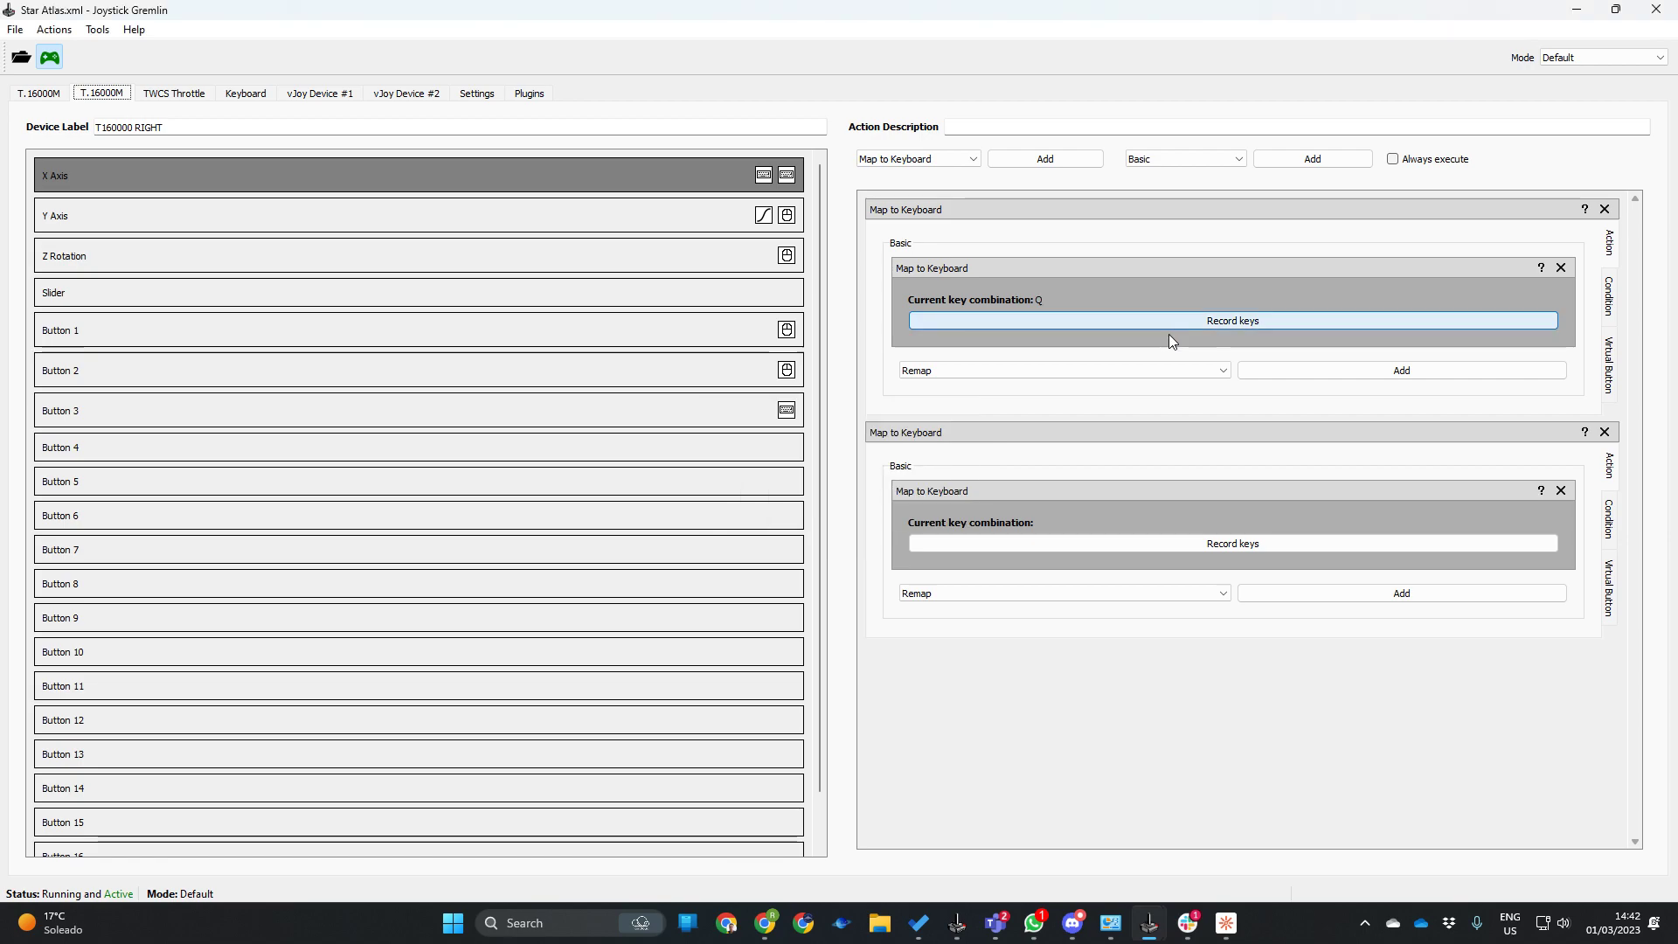
left_click(1159, 542)
key("e")
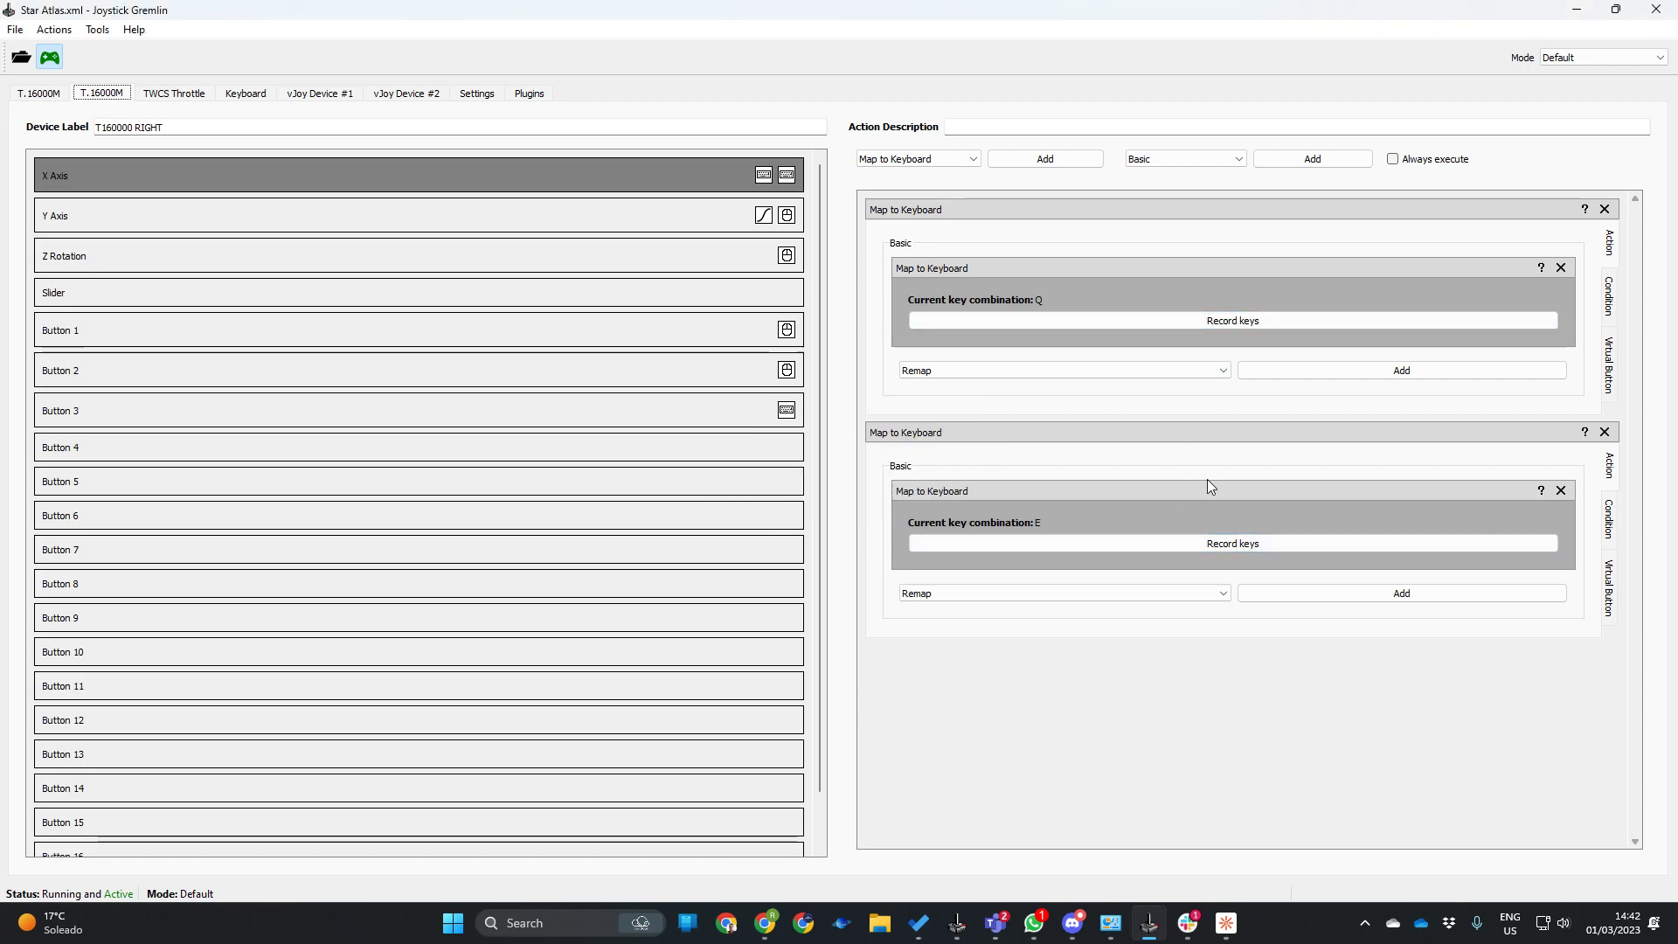
Set the X Axis virtual button ranges to -0.30 and -1.00 for the Q mapping, and 0.30 and 1.00 for the E mapping.
left_click(1610, 365)
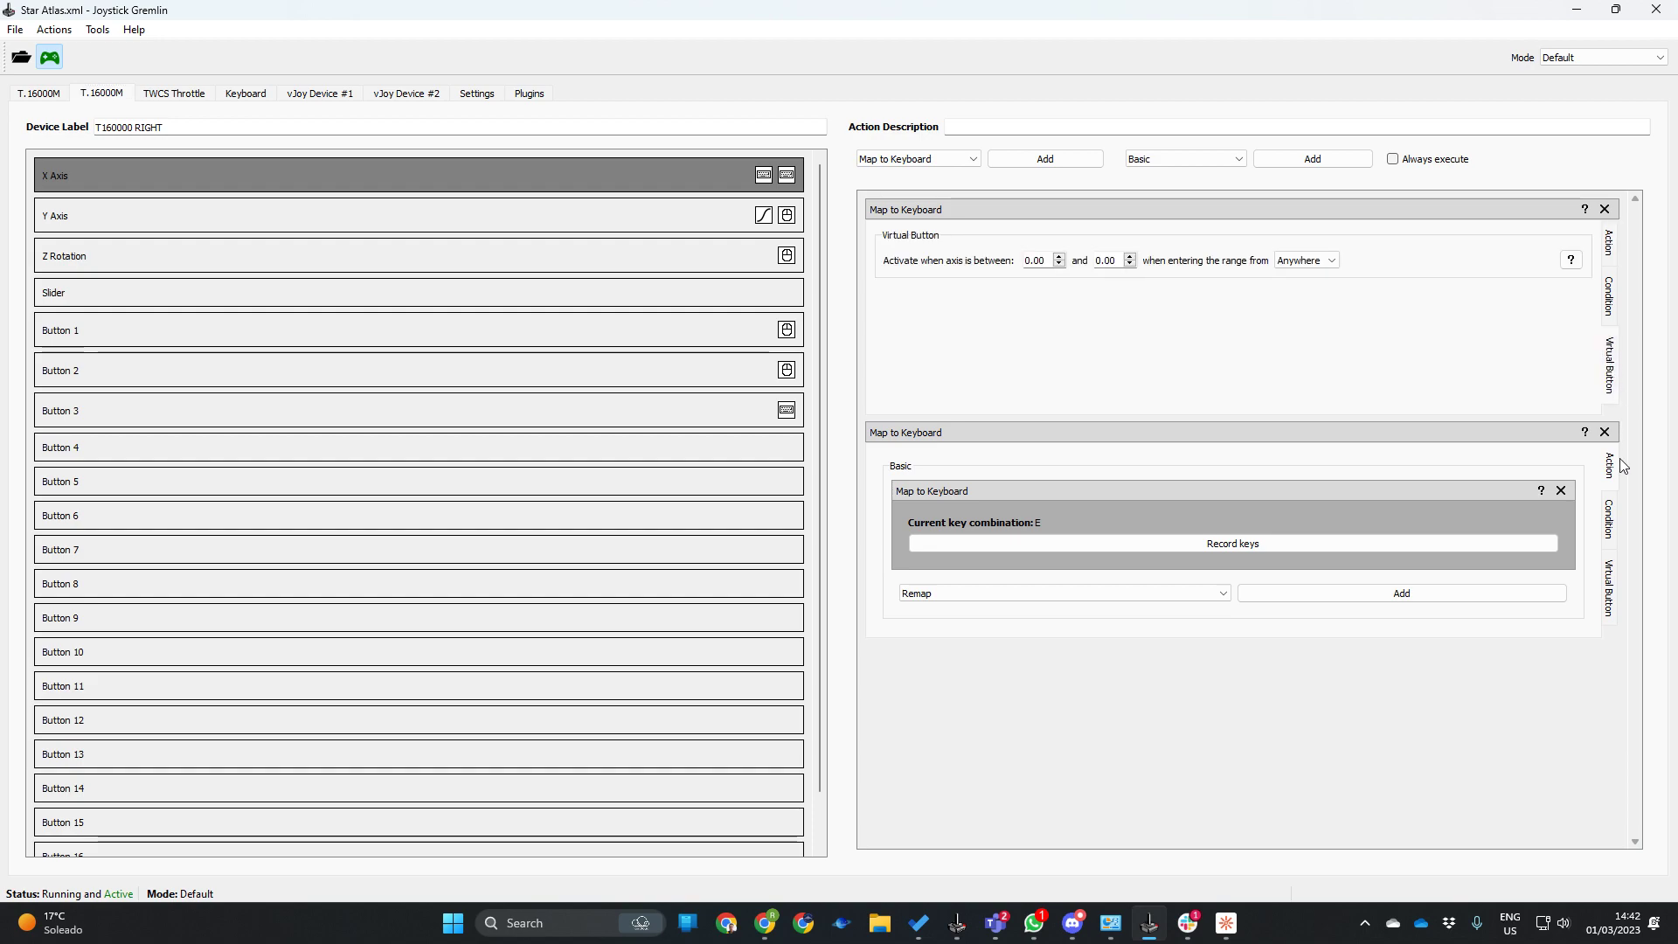
left_click(1611, 603)
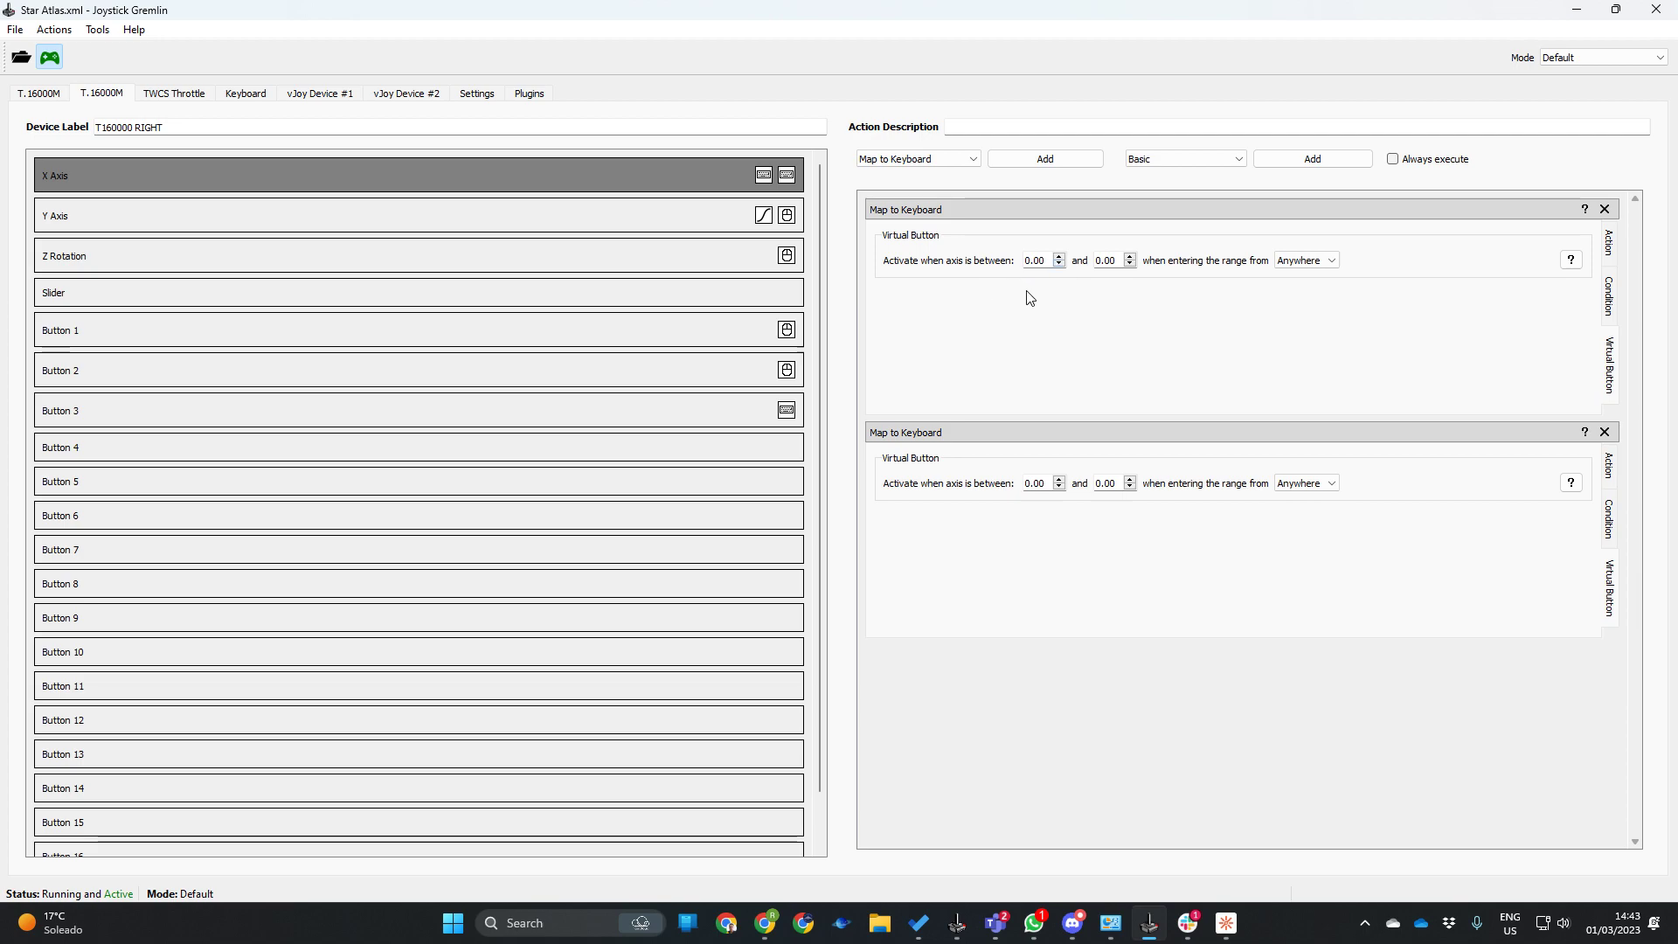
left_click(1059, 264)
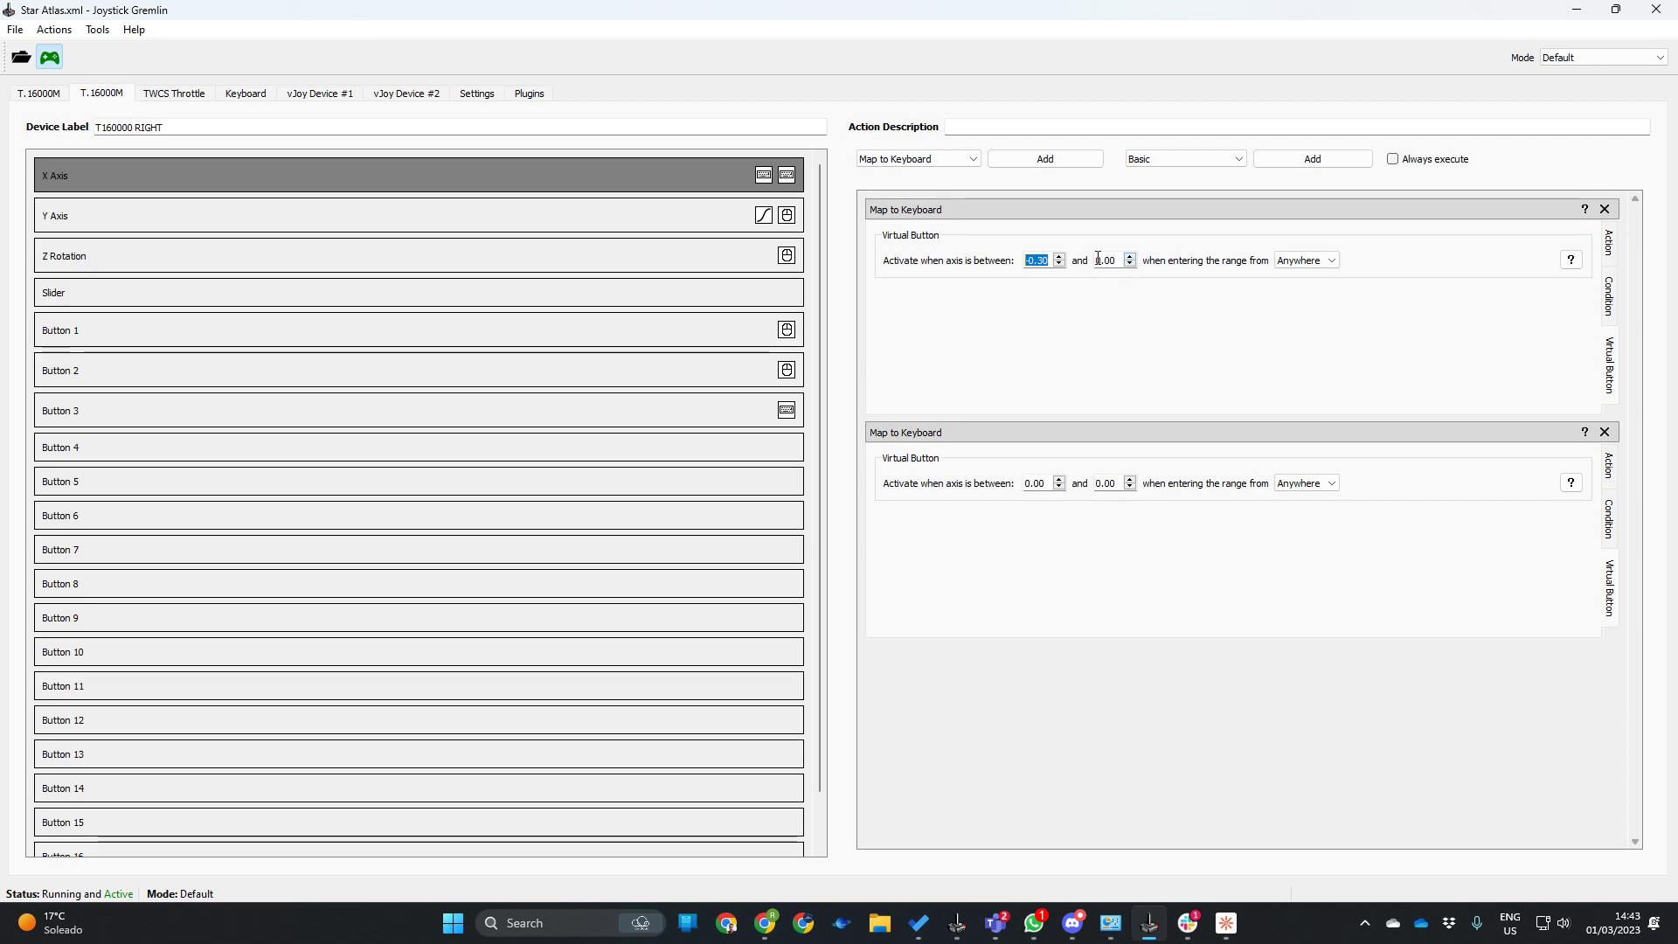
left_click(1130, 264)
left_click(1131, 264)
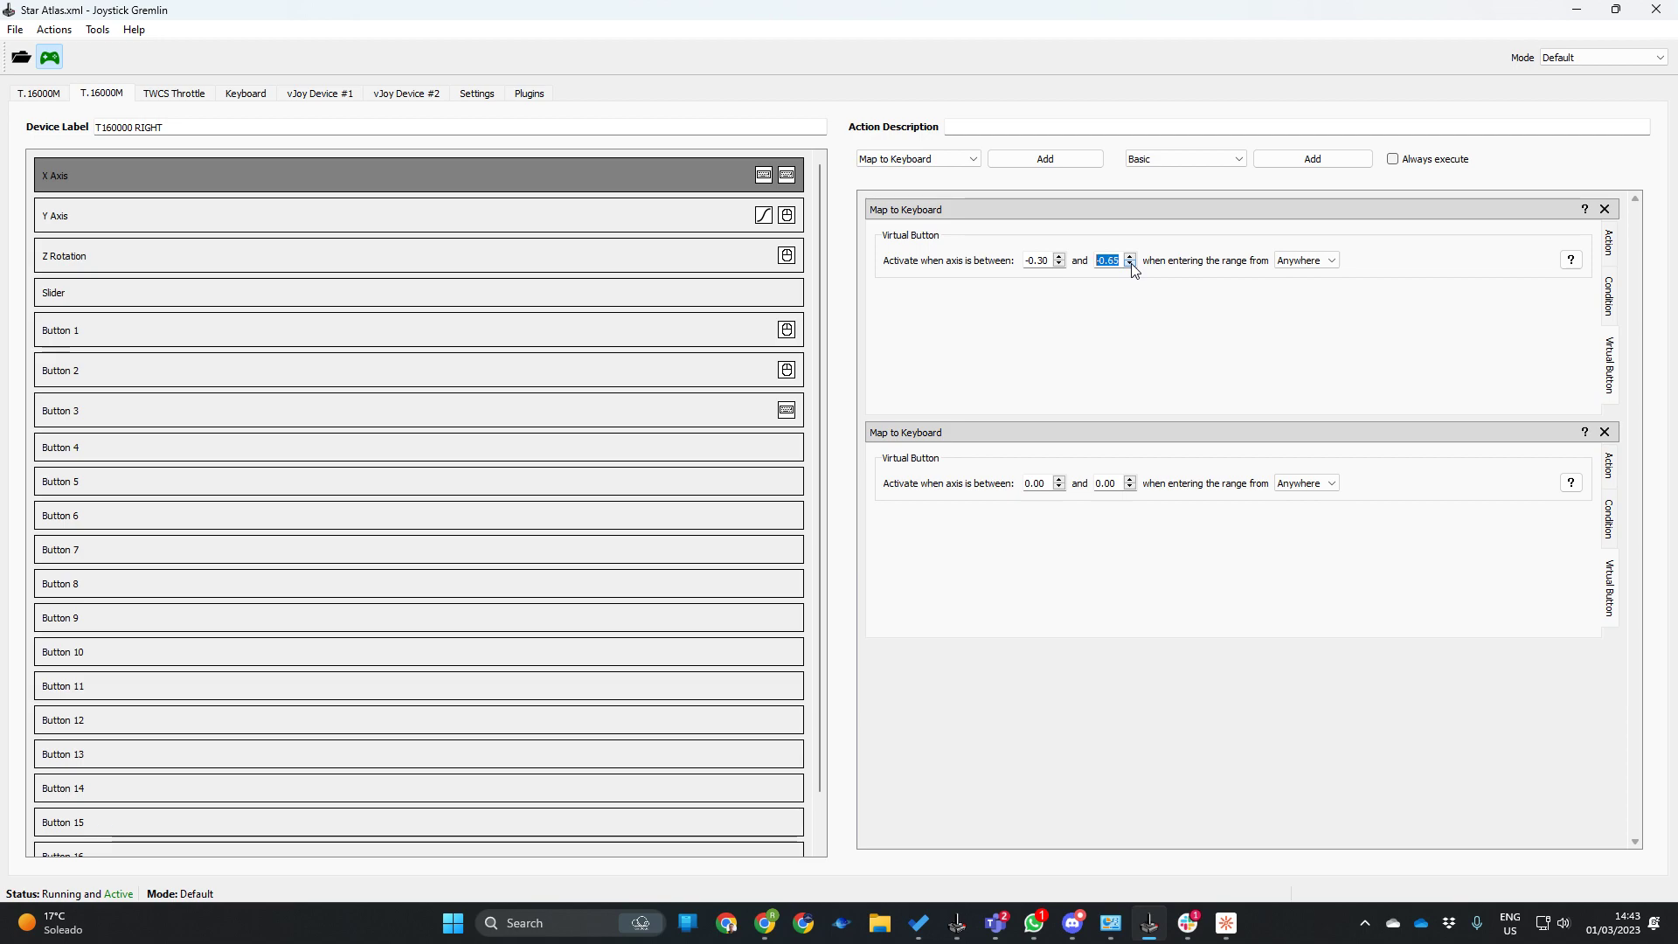
left_click(1132, 264)
double_click(1059, 479)
left_click(1130, 480)
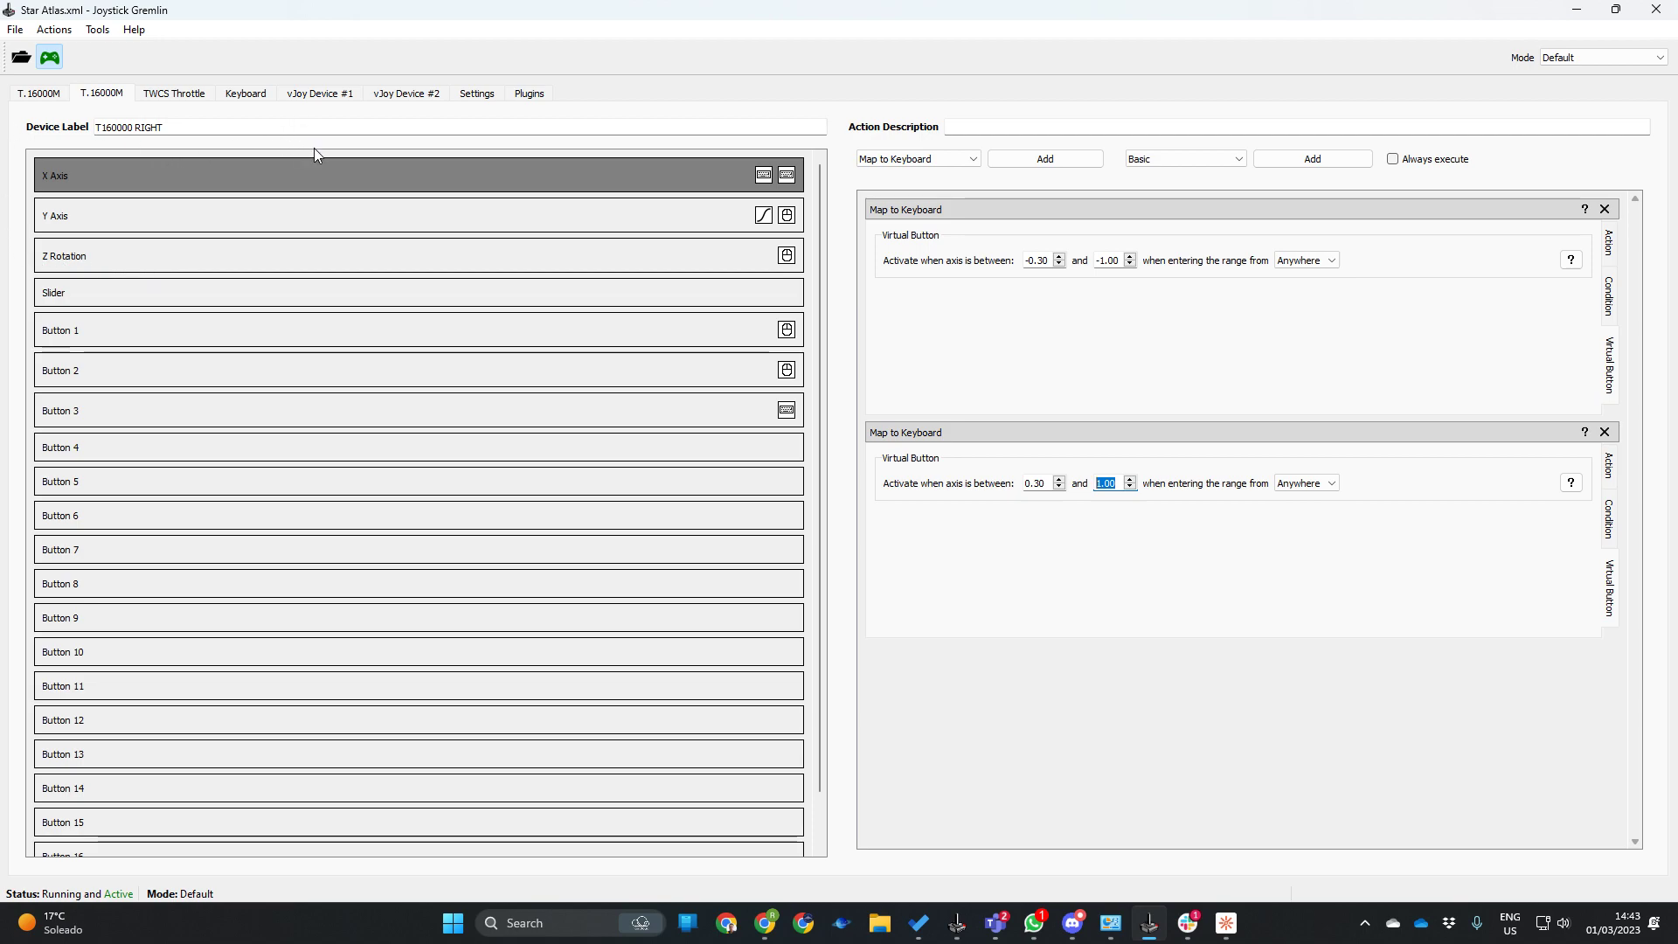
Review the key combinations and virtual button ranges of the left joystick's X Axis and Y Axis keyboard mappings.
left_click(46, 93)
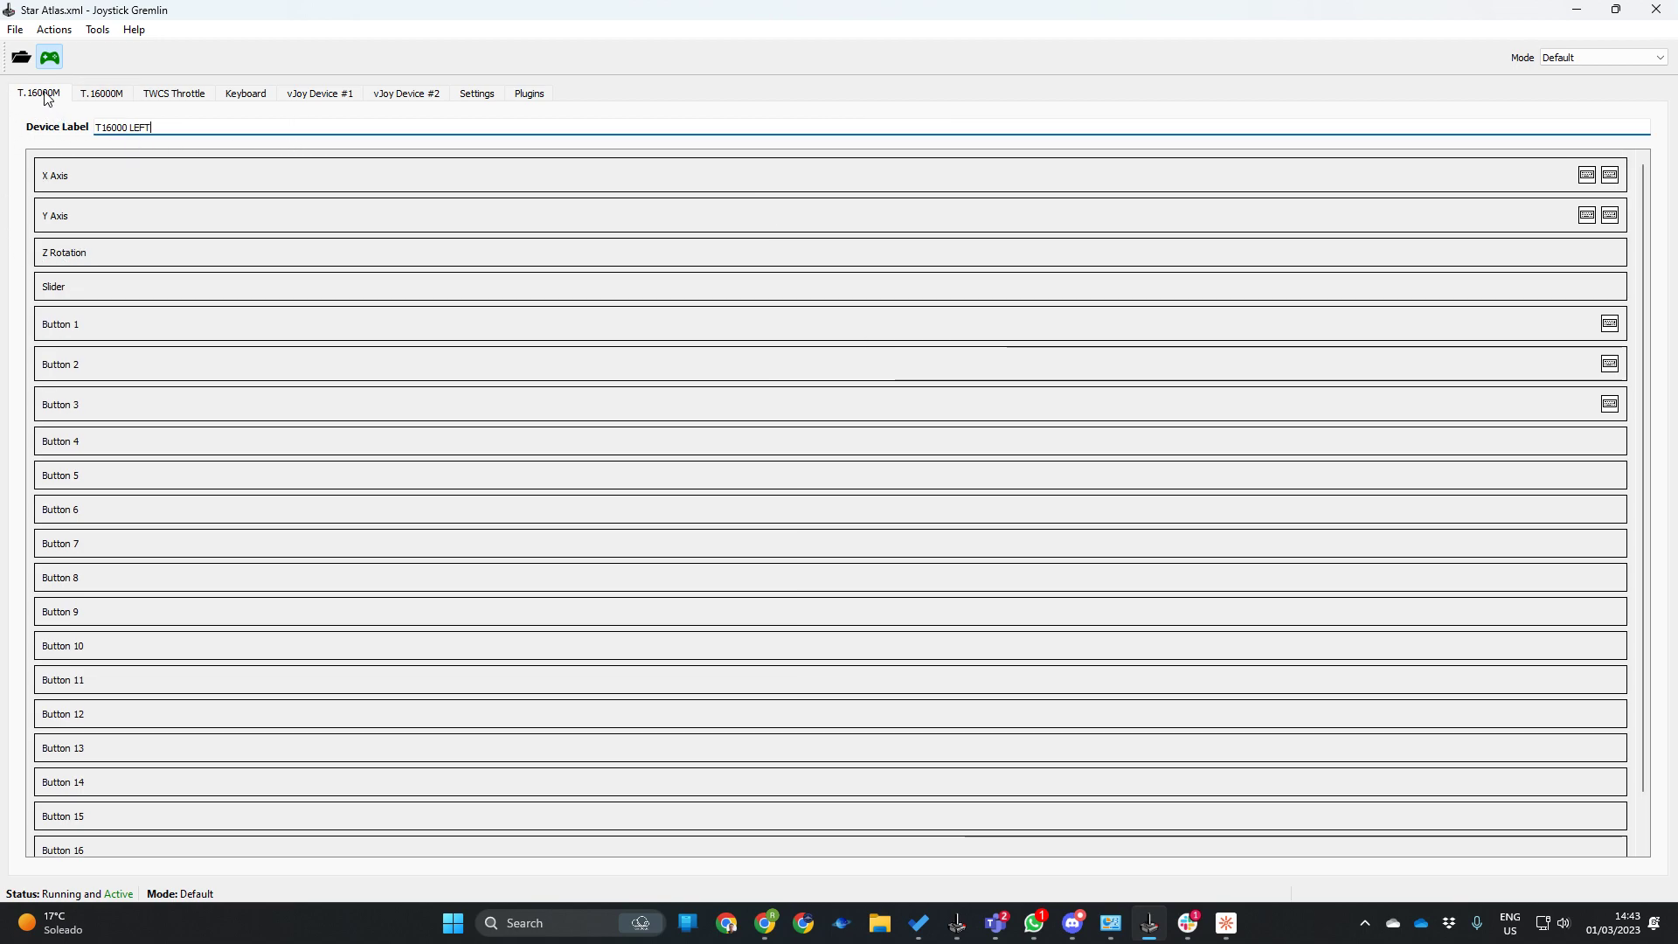
left_click(179, 178)
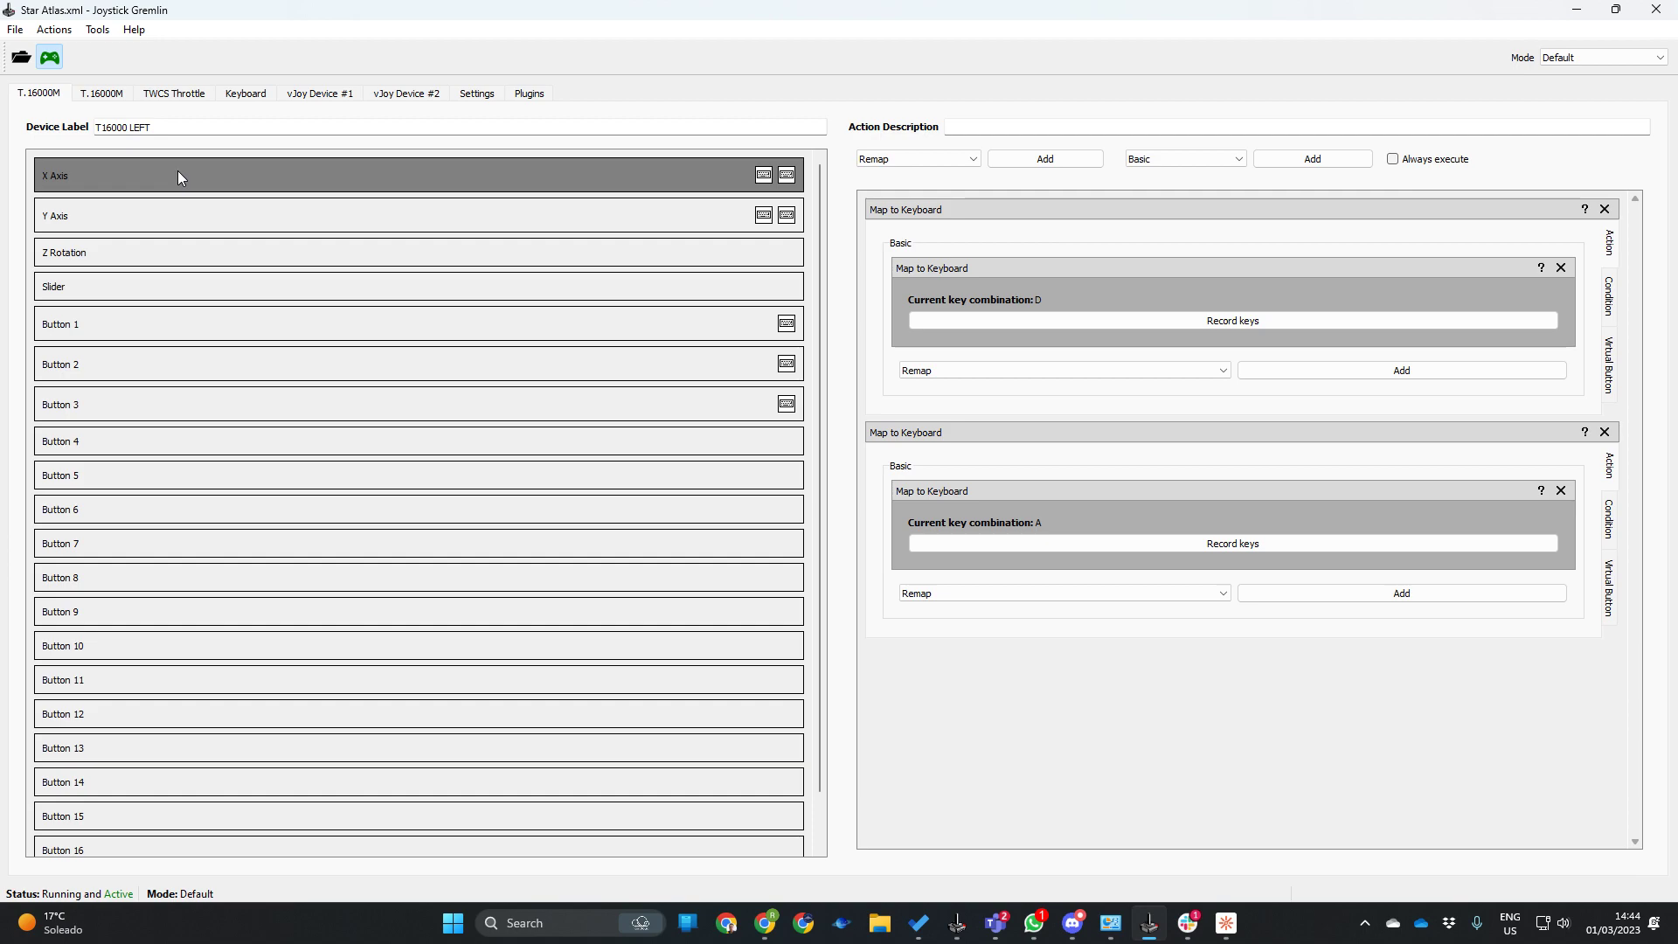
left_click(1609, 366)
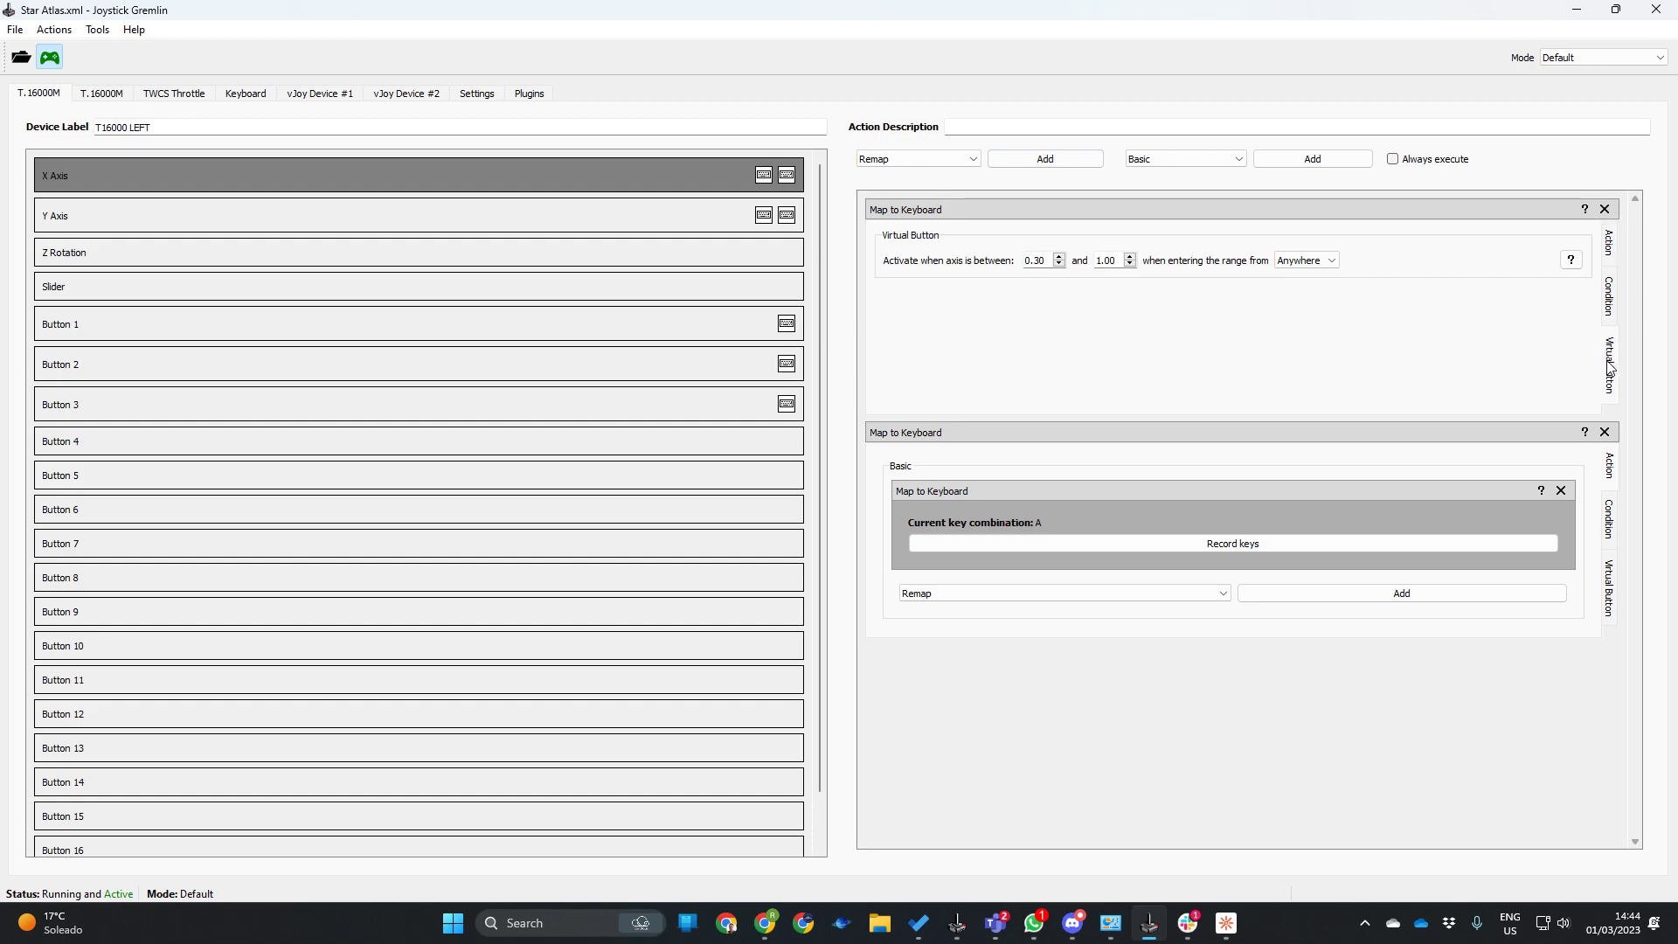
left_click(1613, 590)
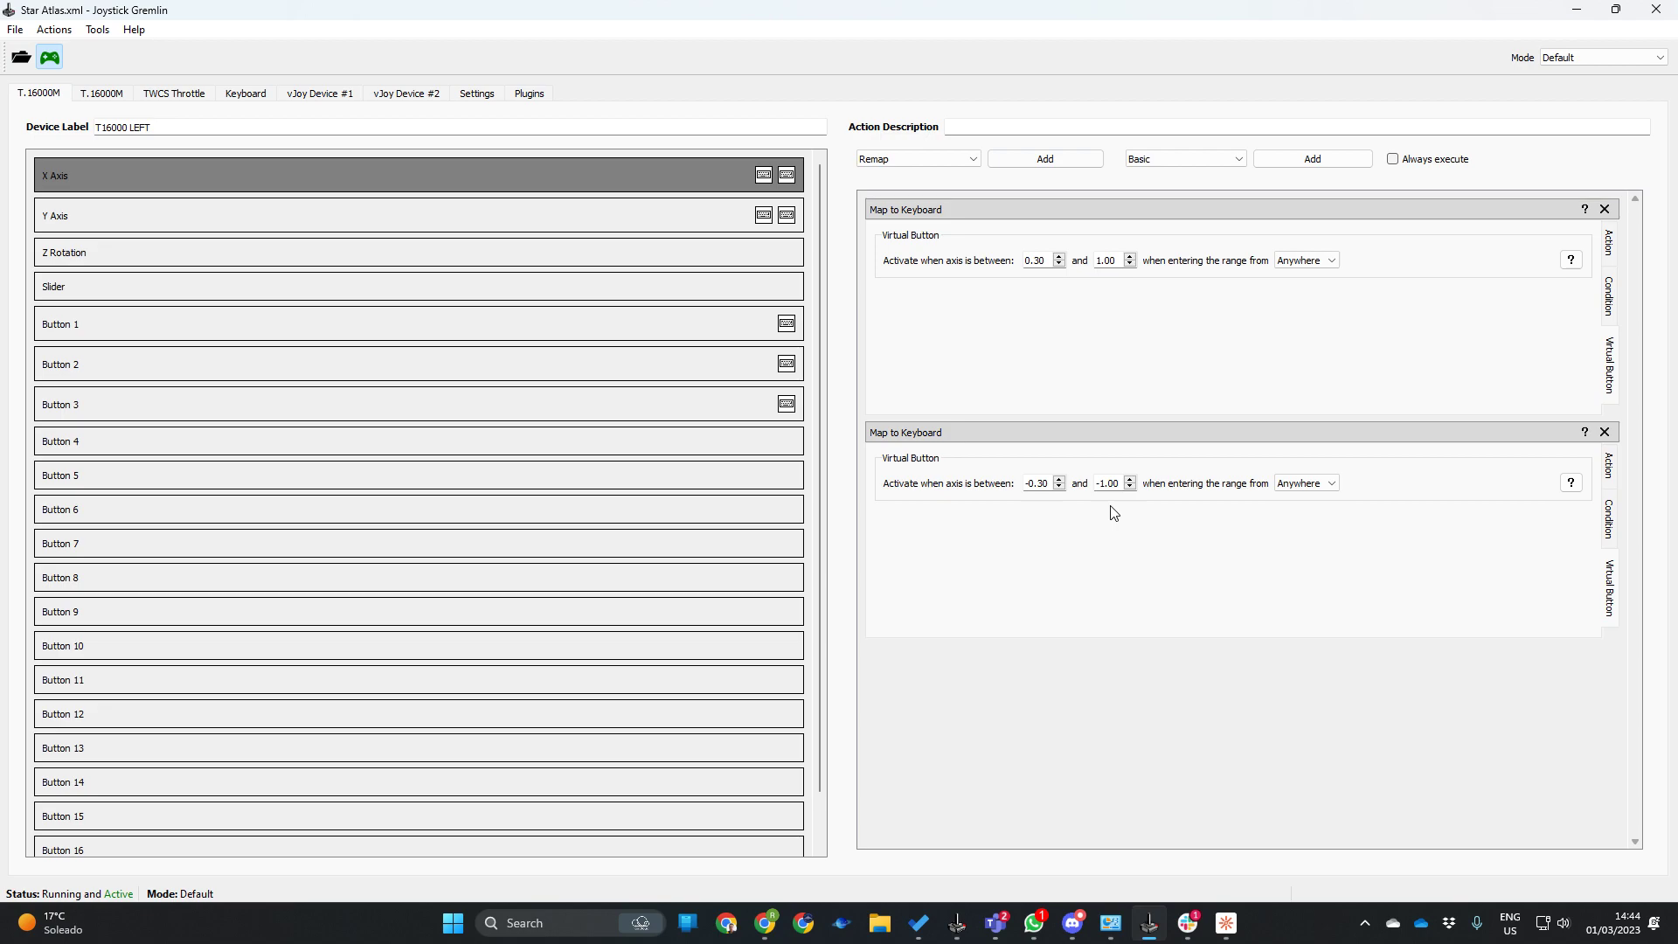
left_click(397, 214)
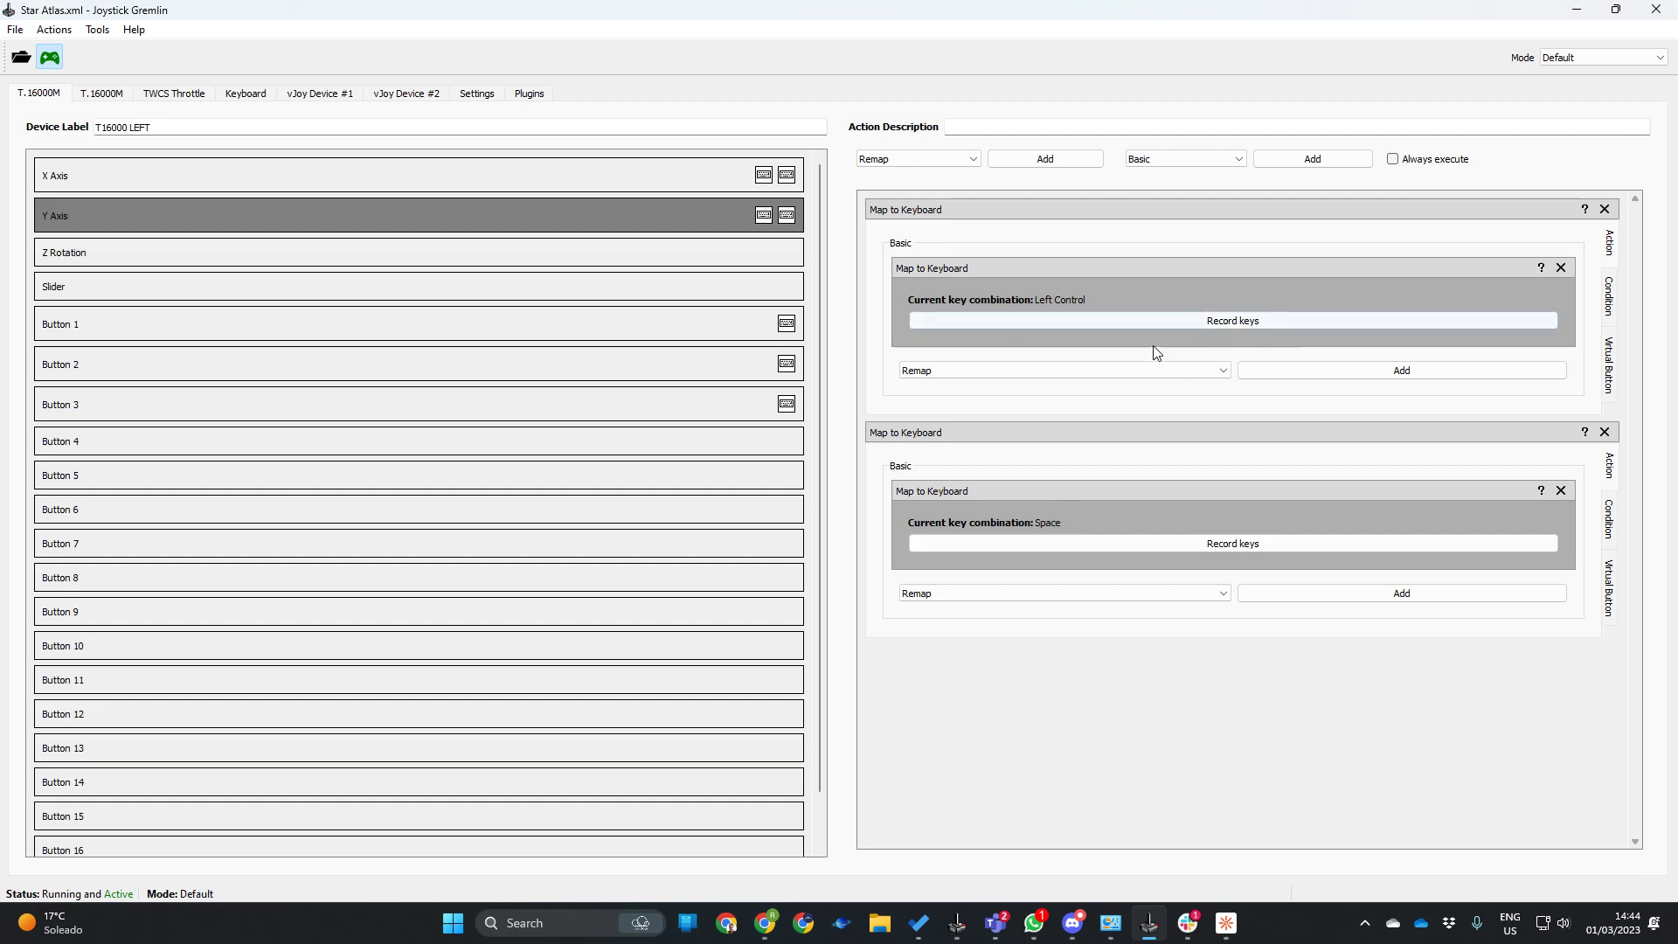
left_click(1616, 363)
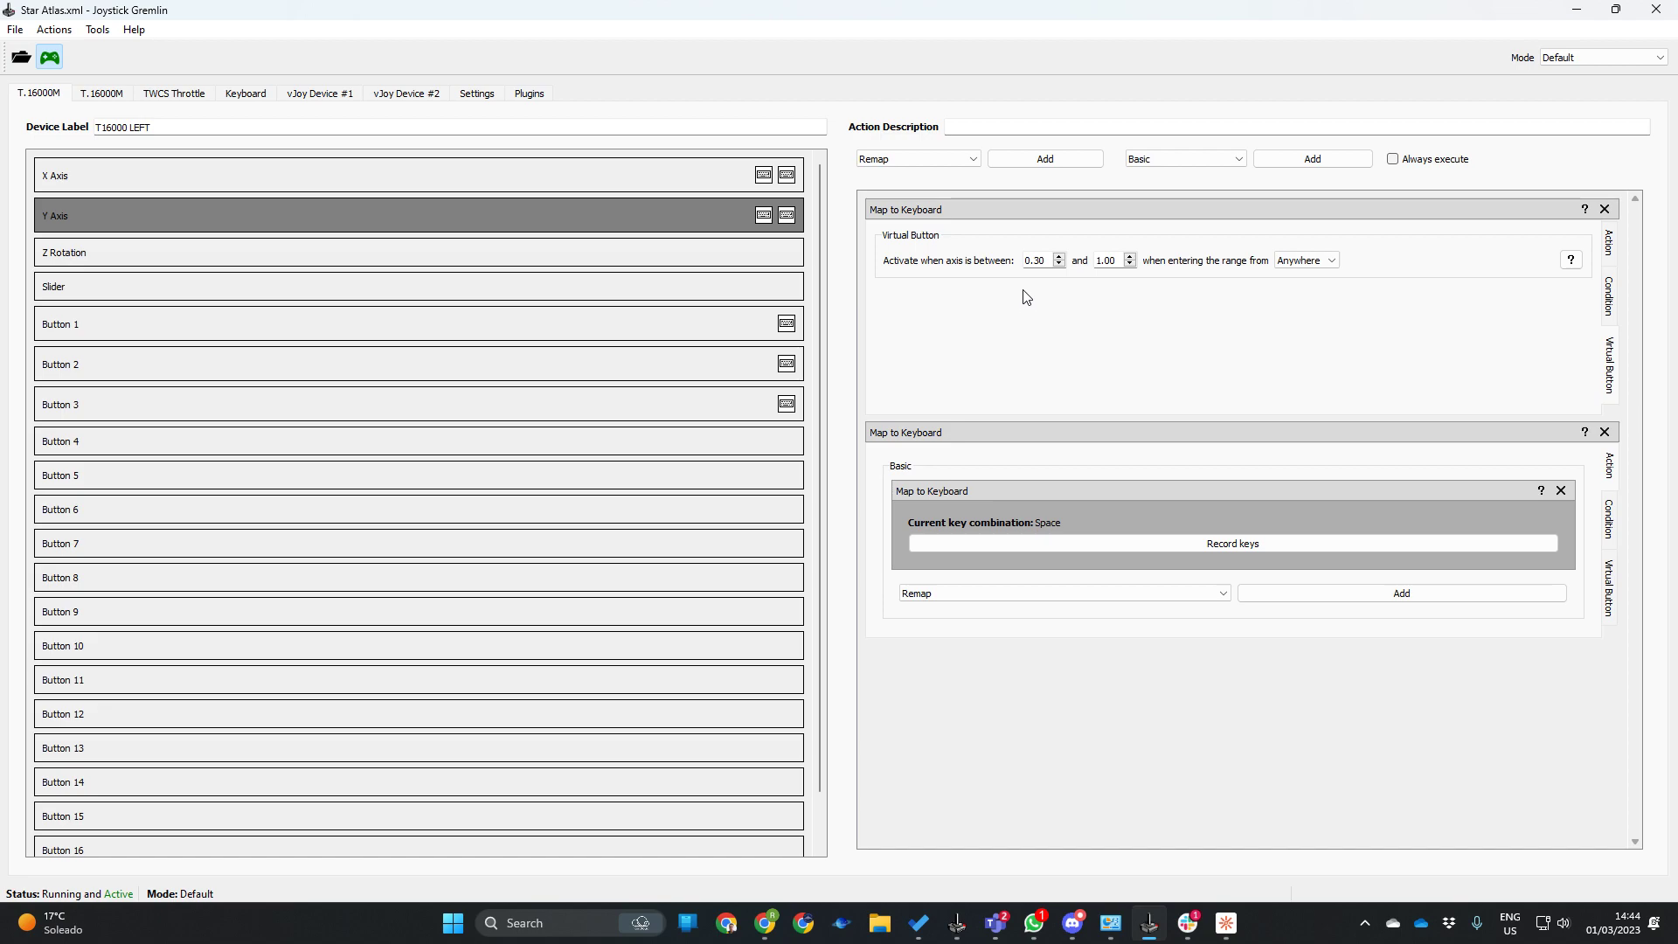
left_click(1611, 590)
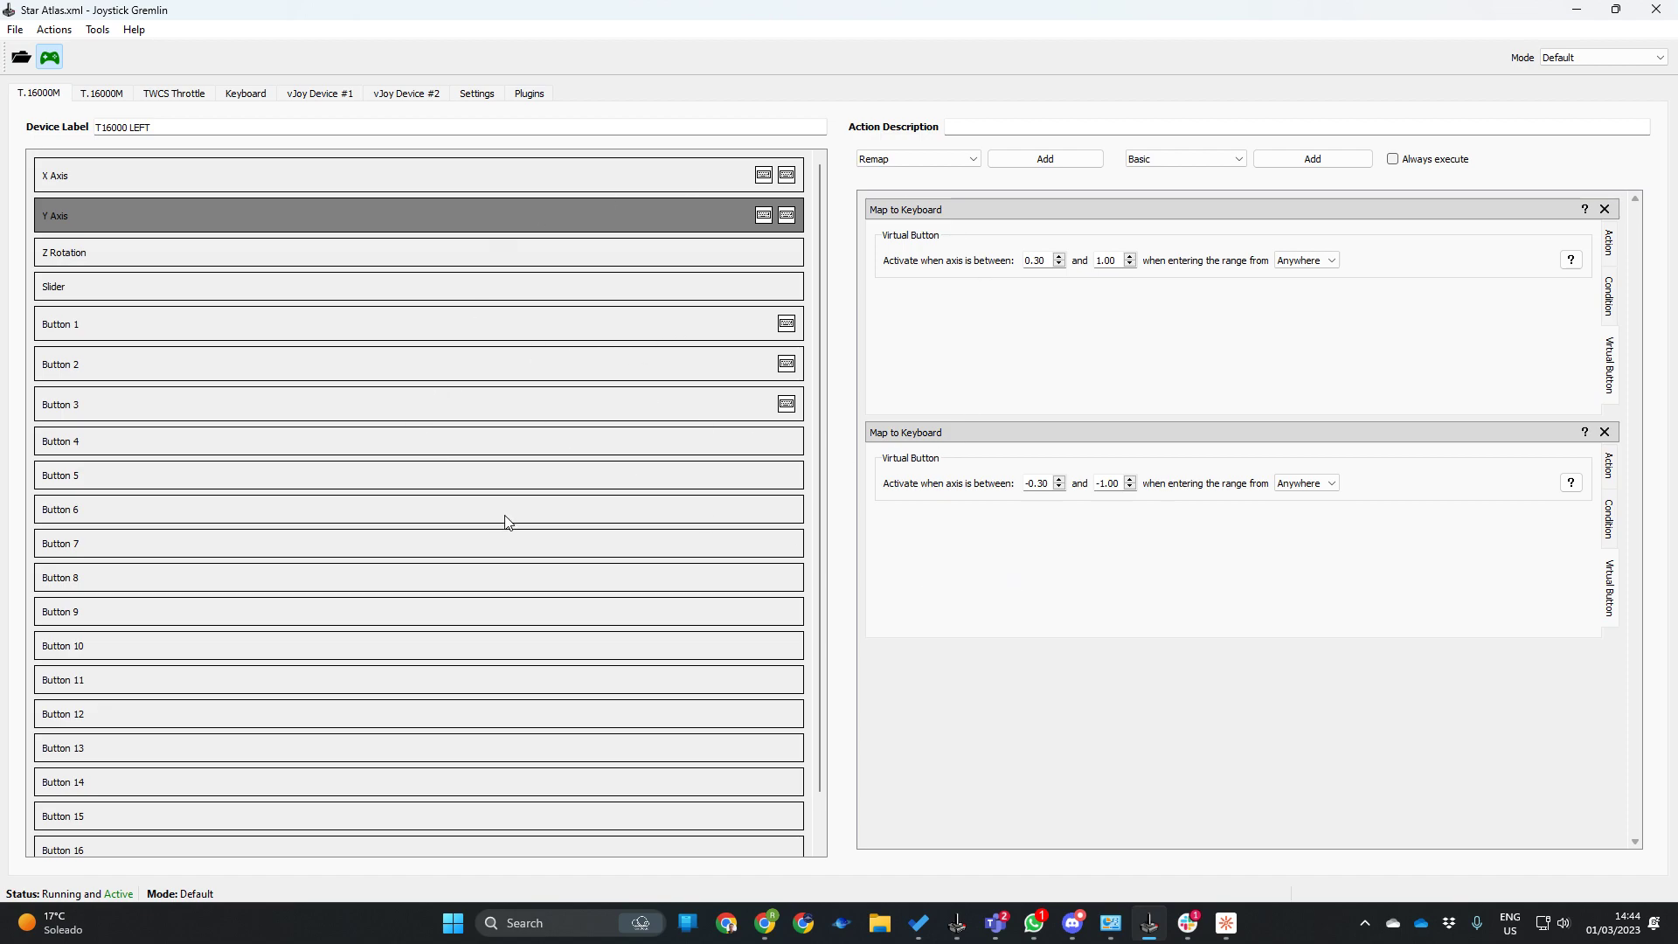
left_click(322, 178)
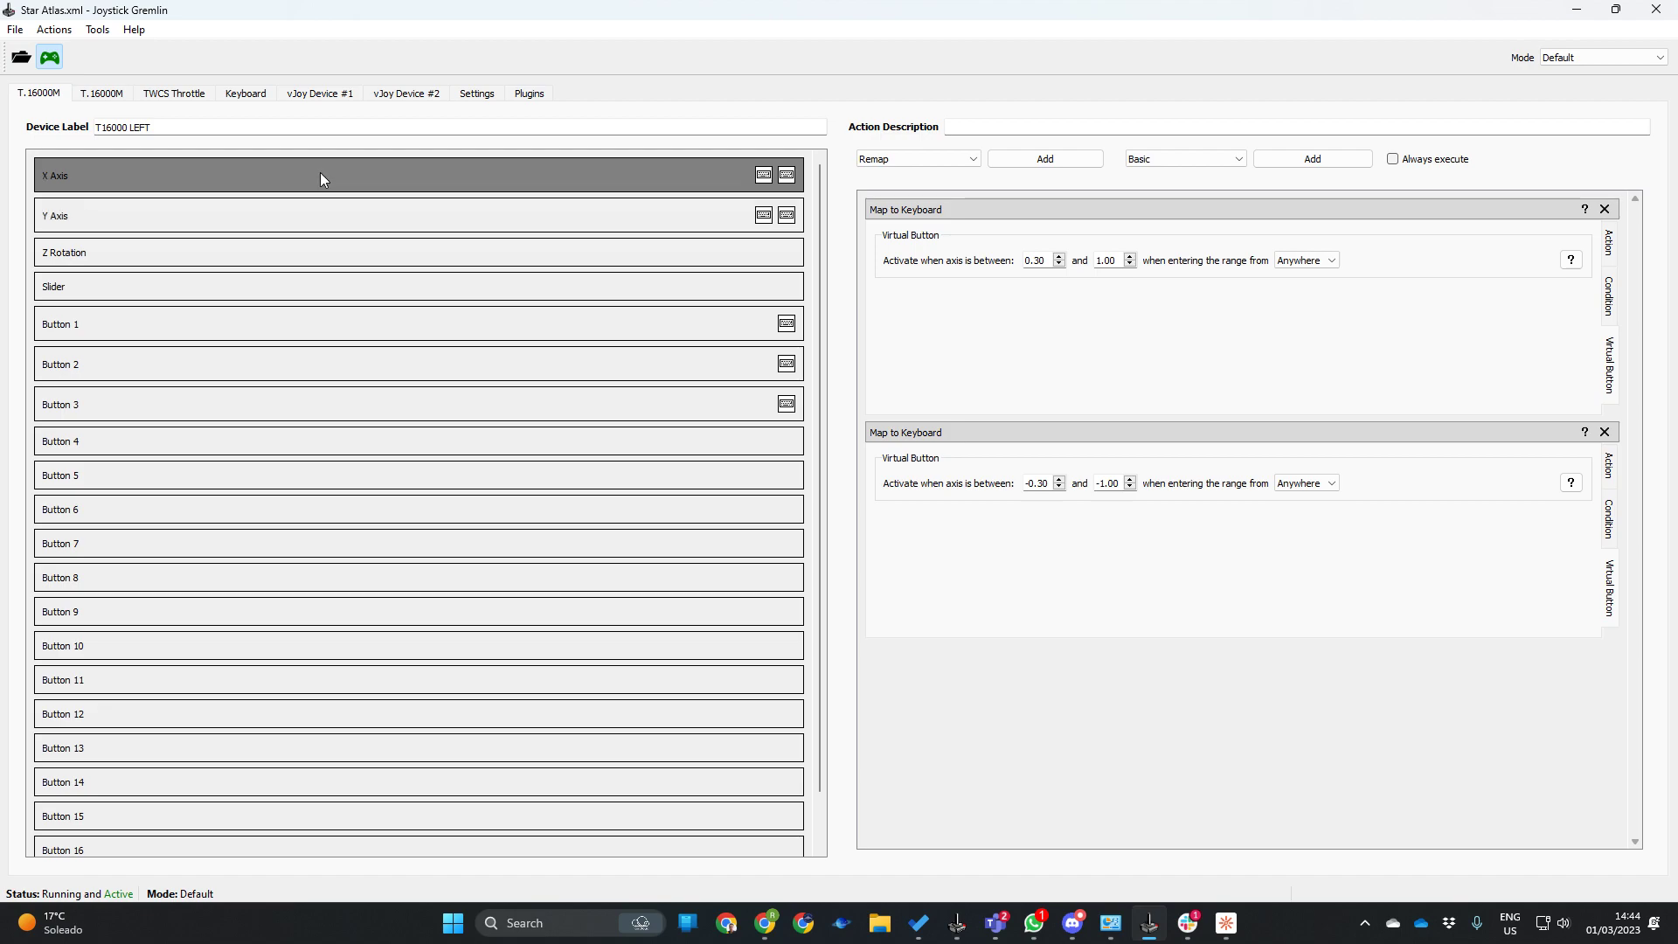
Inspect the right joystick's Z Rotation mouse mapping and the action types available for it.
left_click(87, 94)
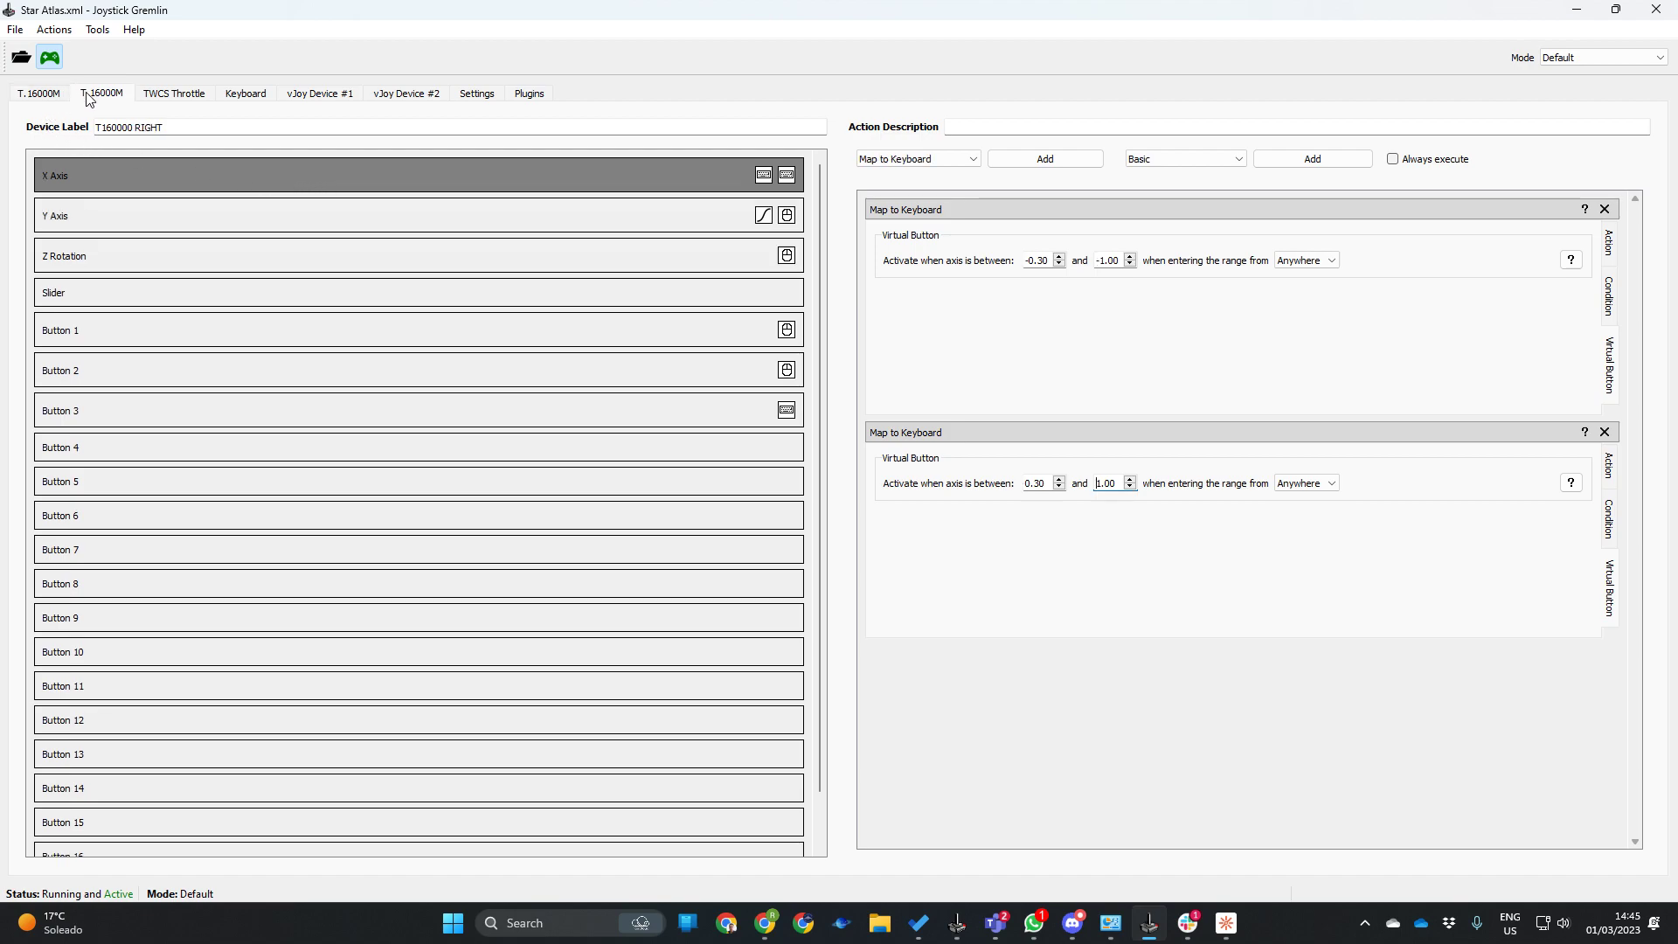
left_click(295, 256)
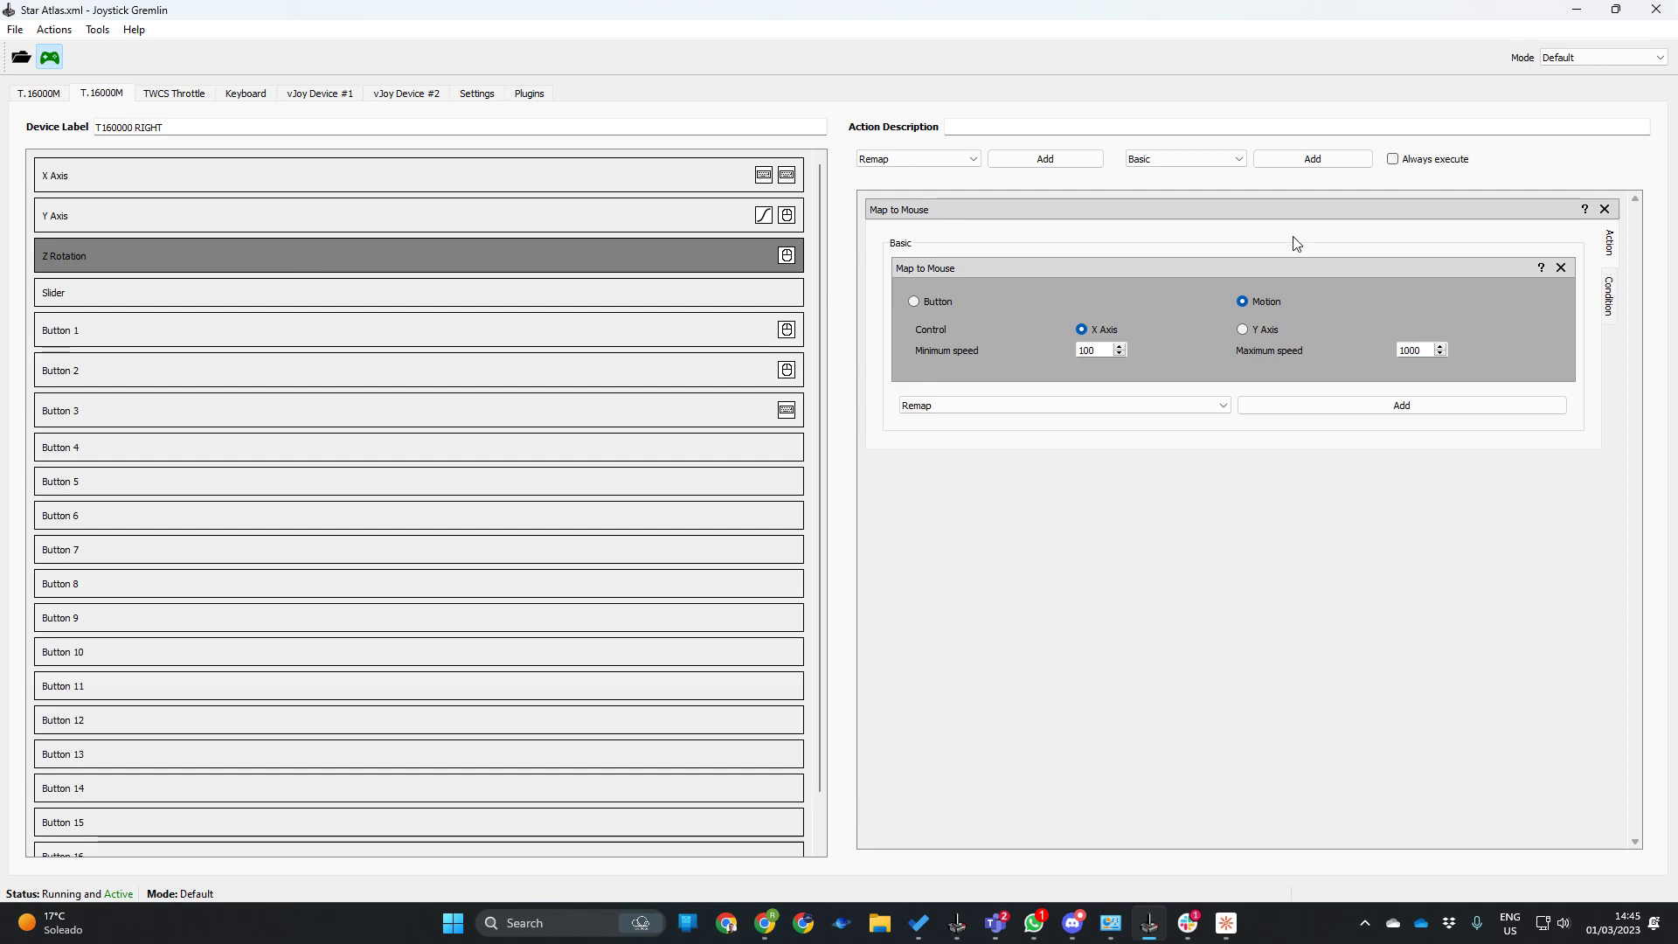
left_click(929, 170)
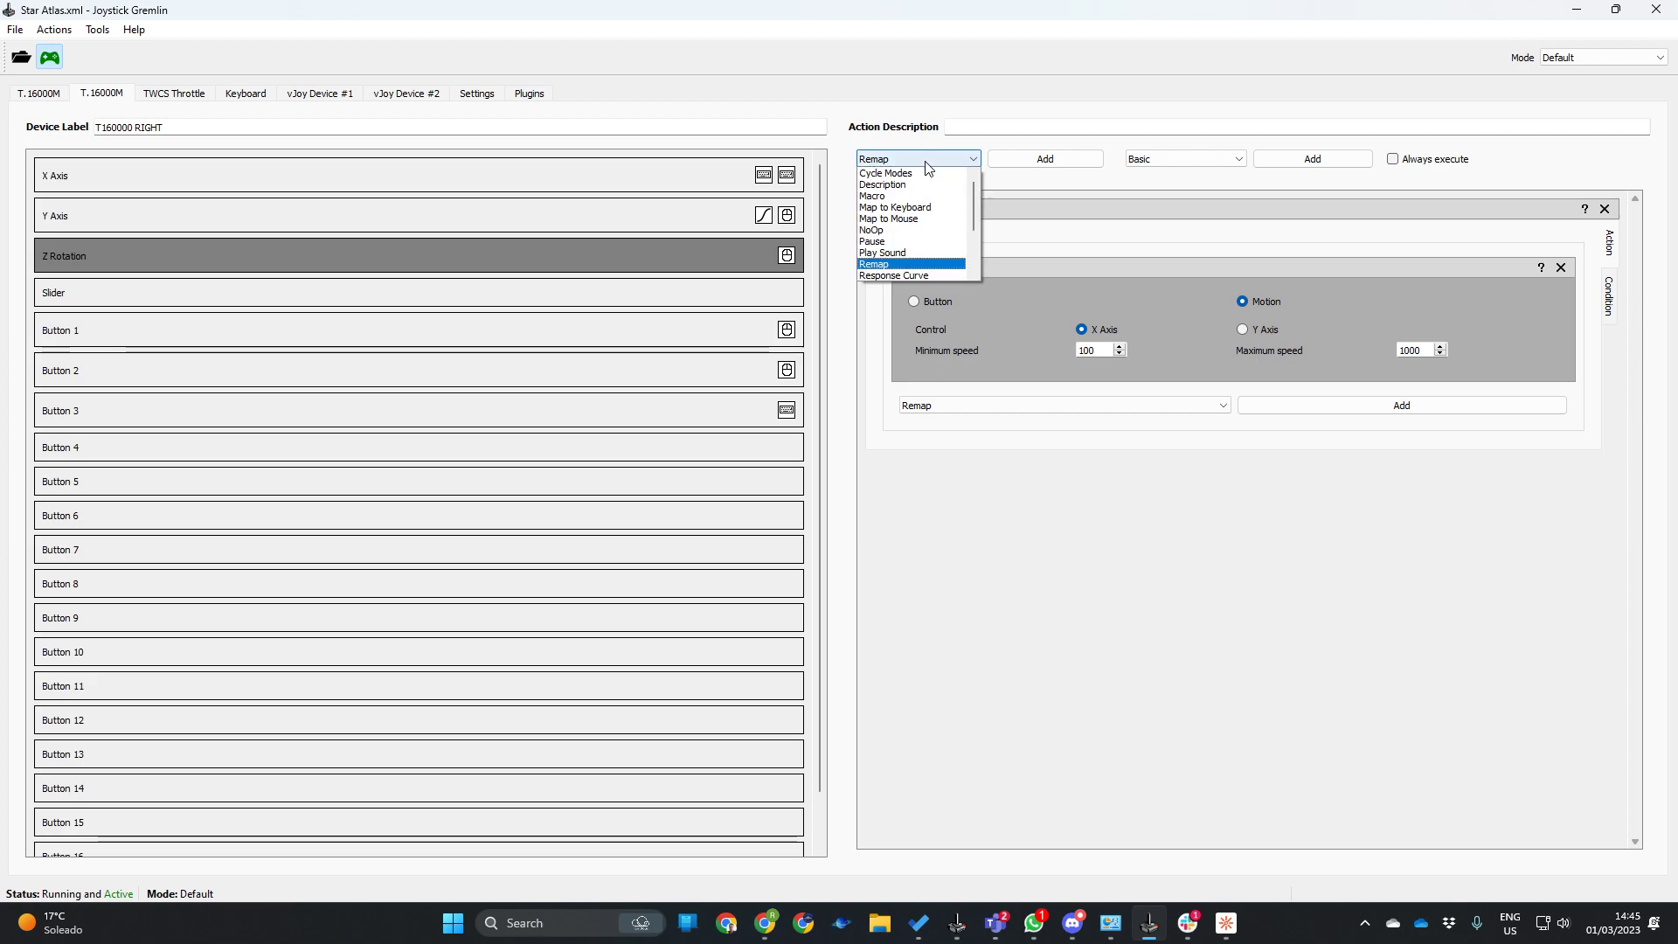
left_click(1068, 300)
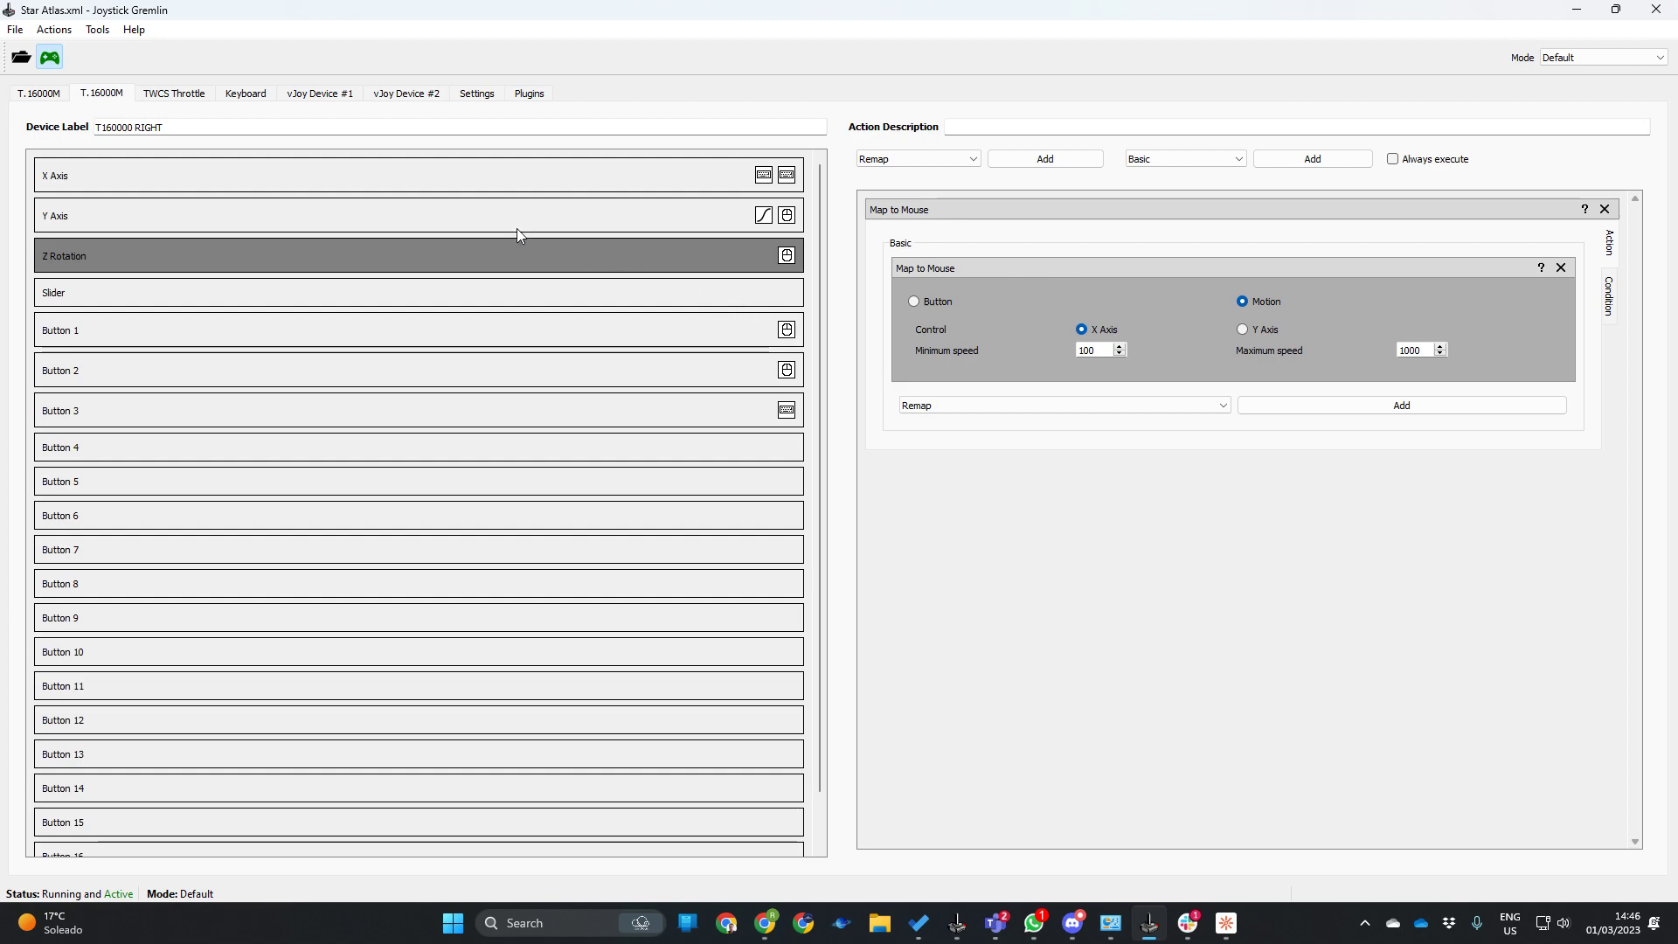
Replace the right joystick's existing Y Axis action with a new Response Curve and invert the curve.
left_click(417, 212)
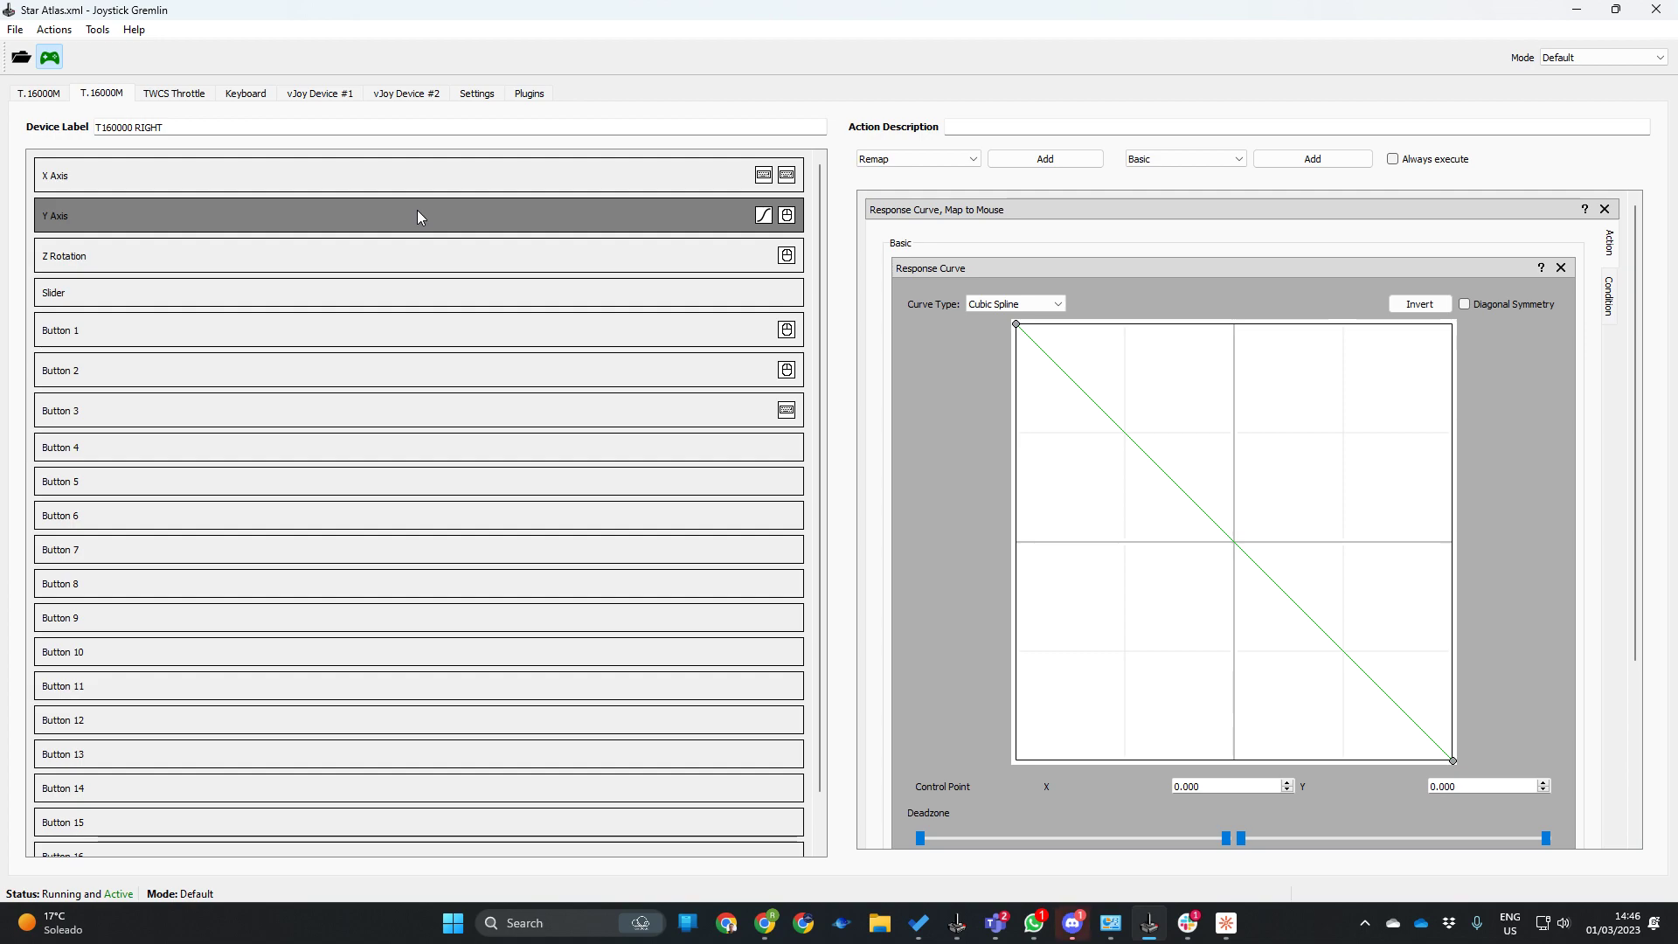
left_click(1605, 210)
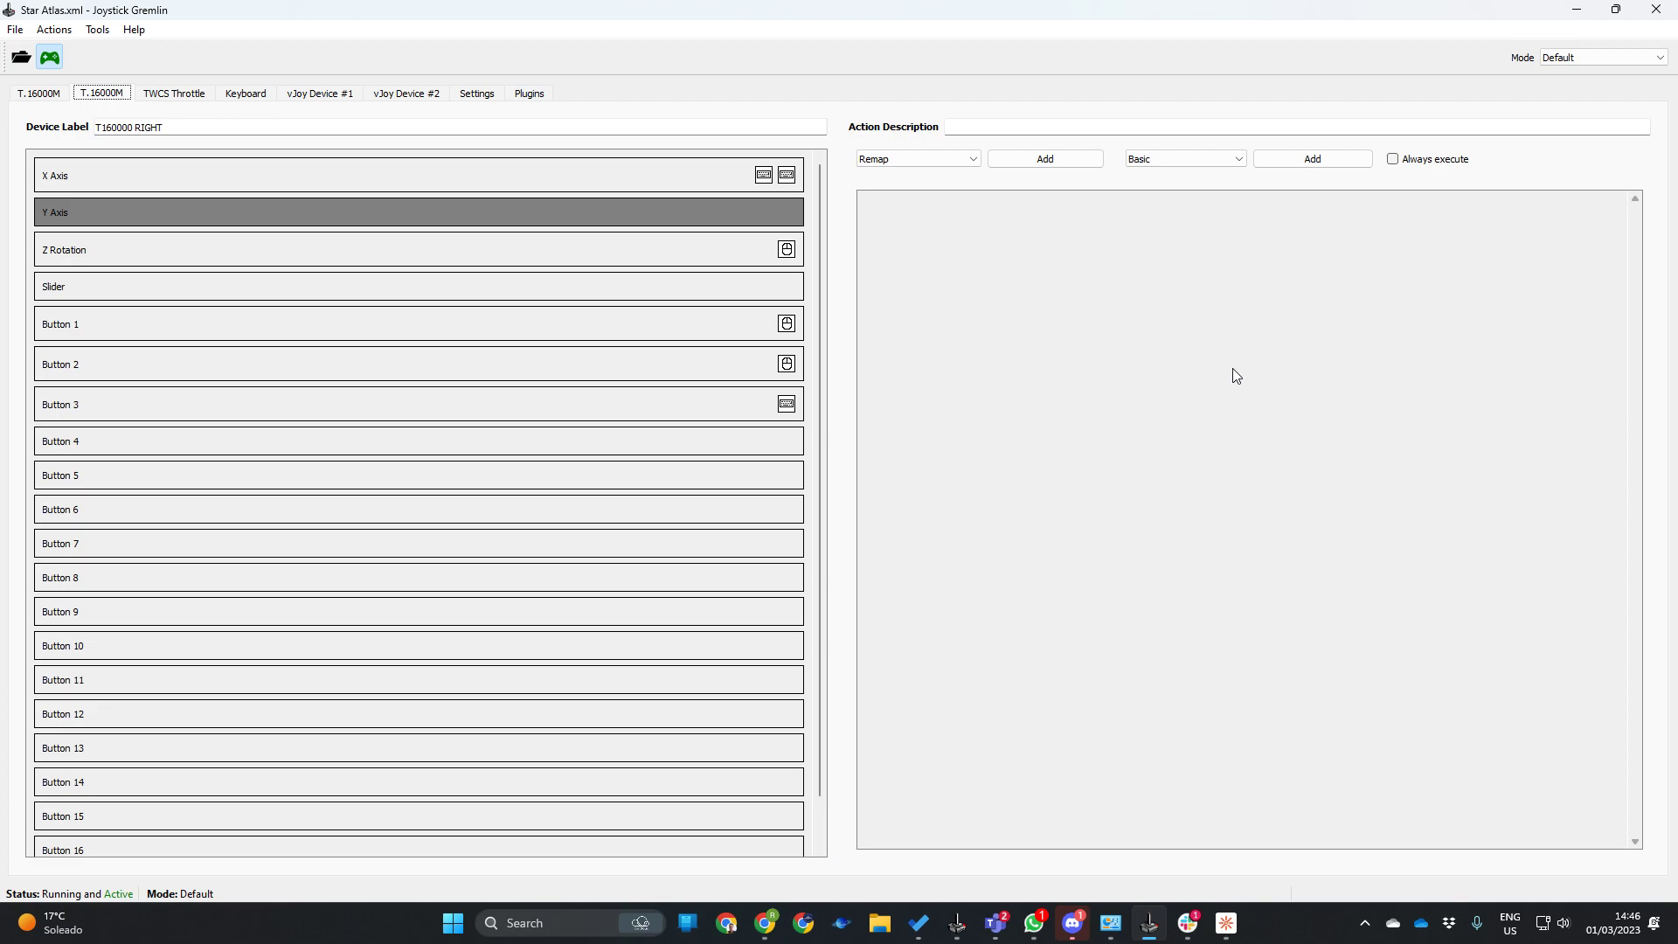
left_click(910, 160)
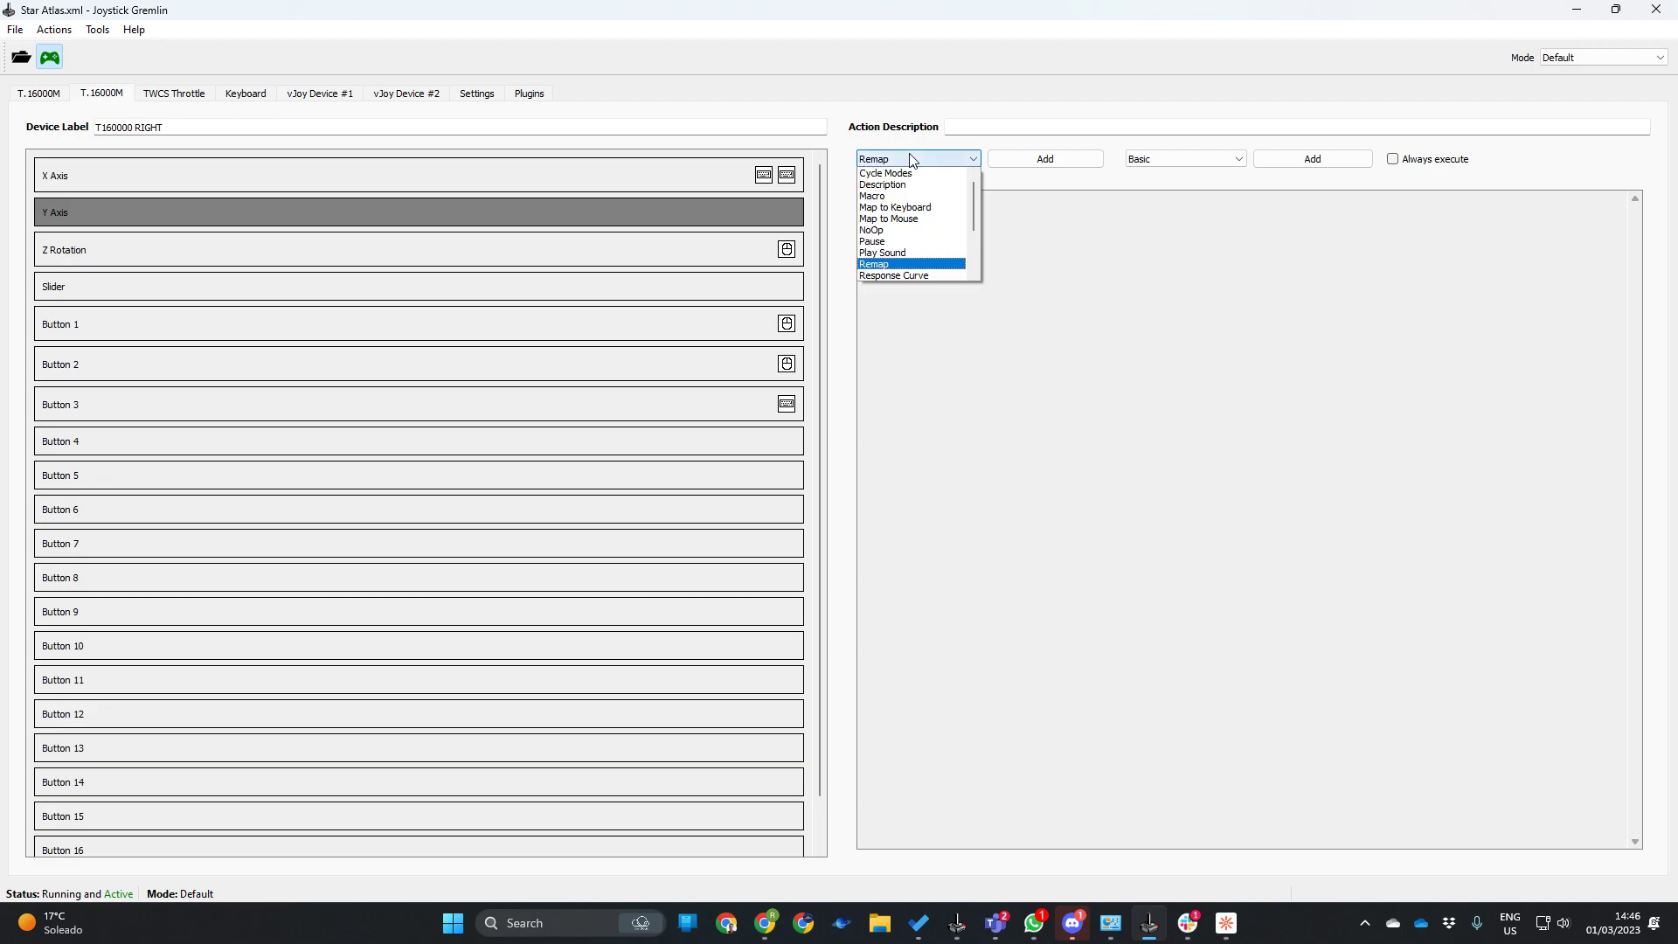
left_click(908, 275)
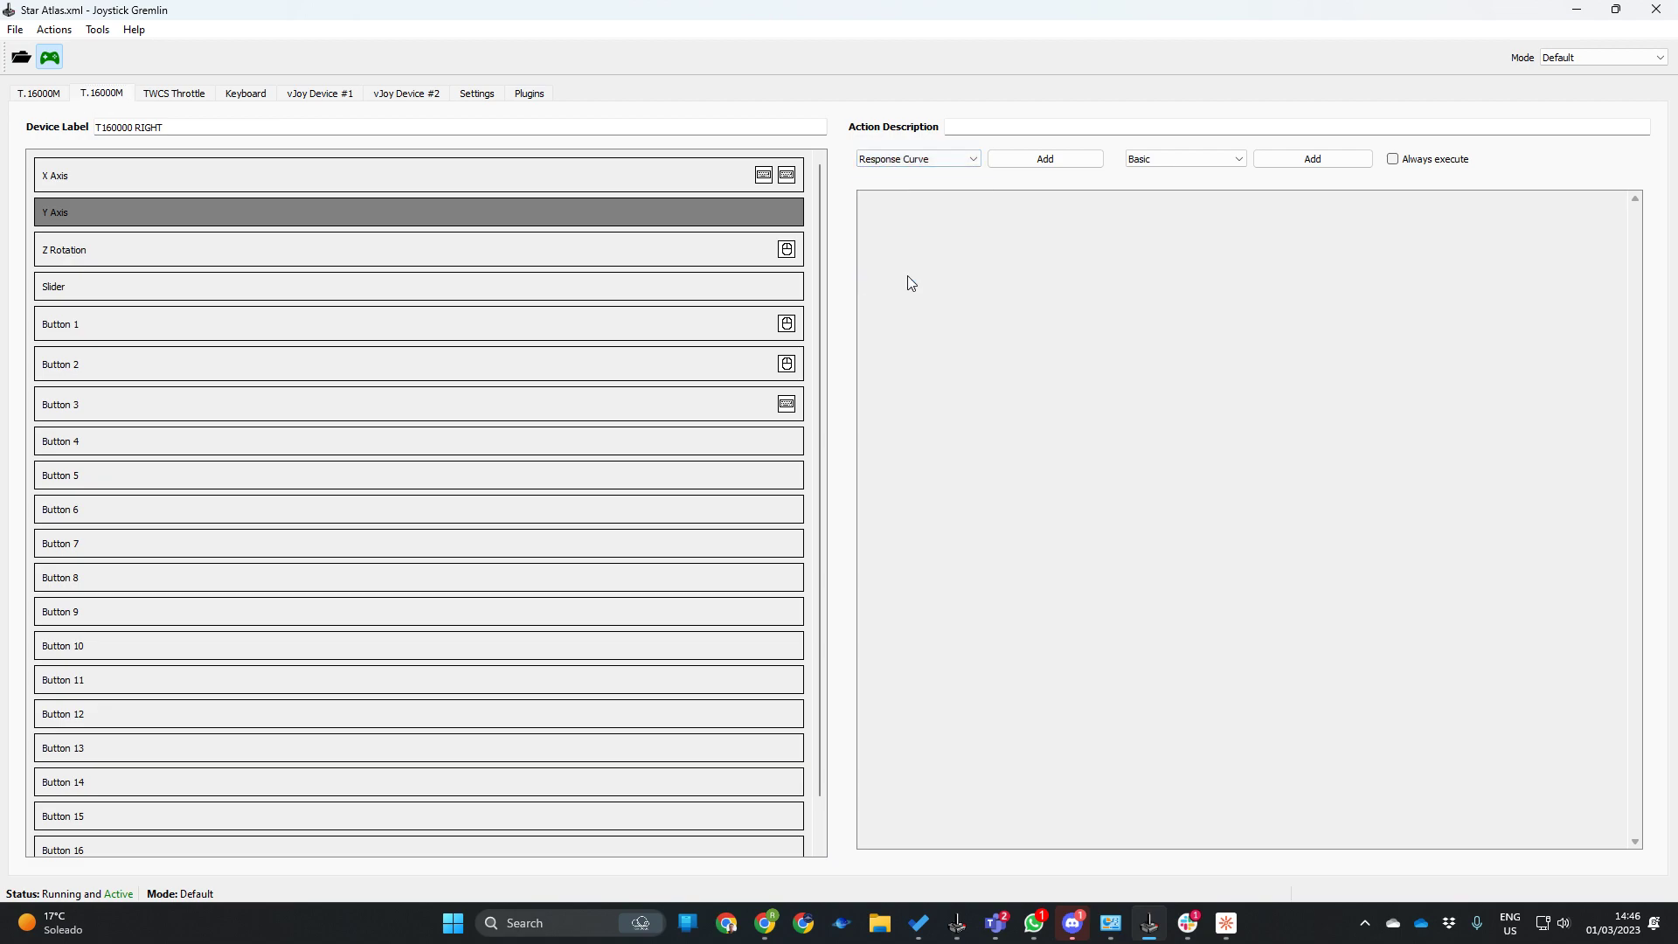
left_click(1021, 162)
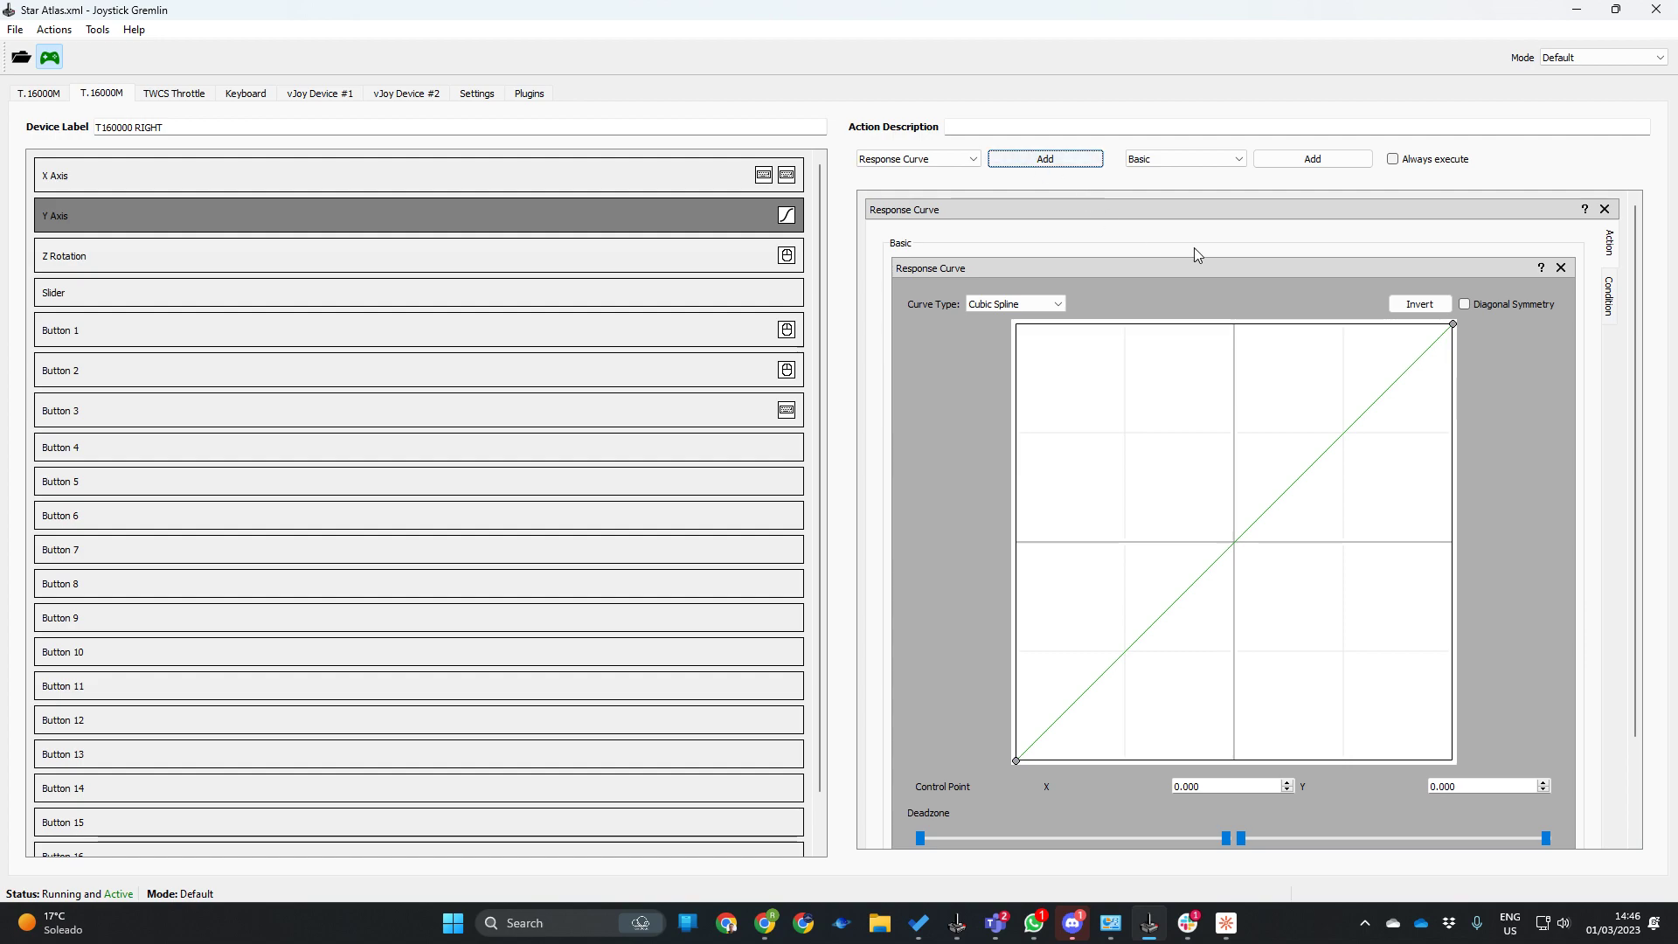
left_click(1430, 303)
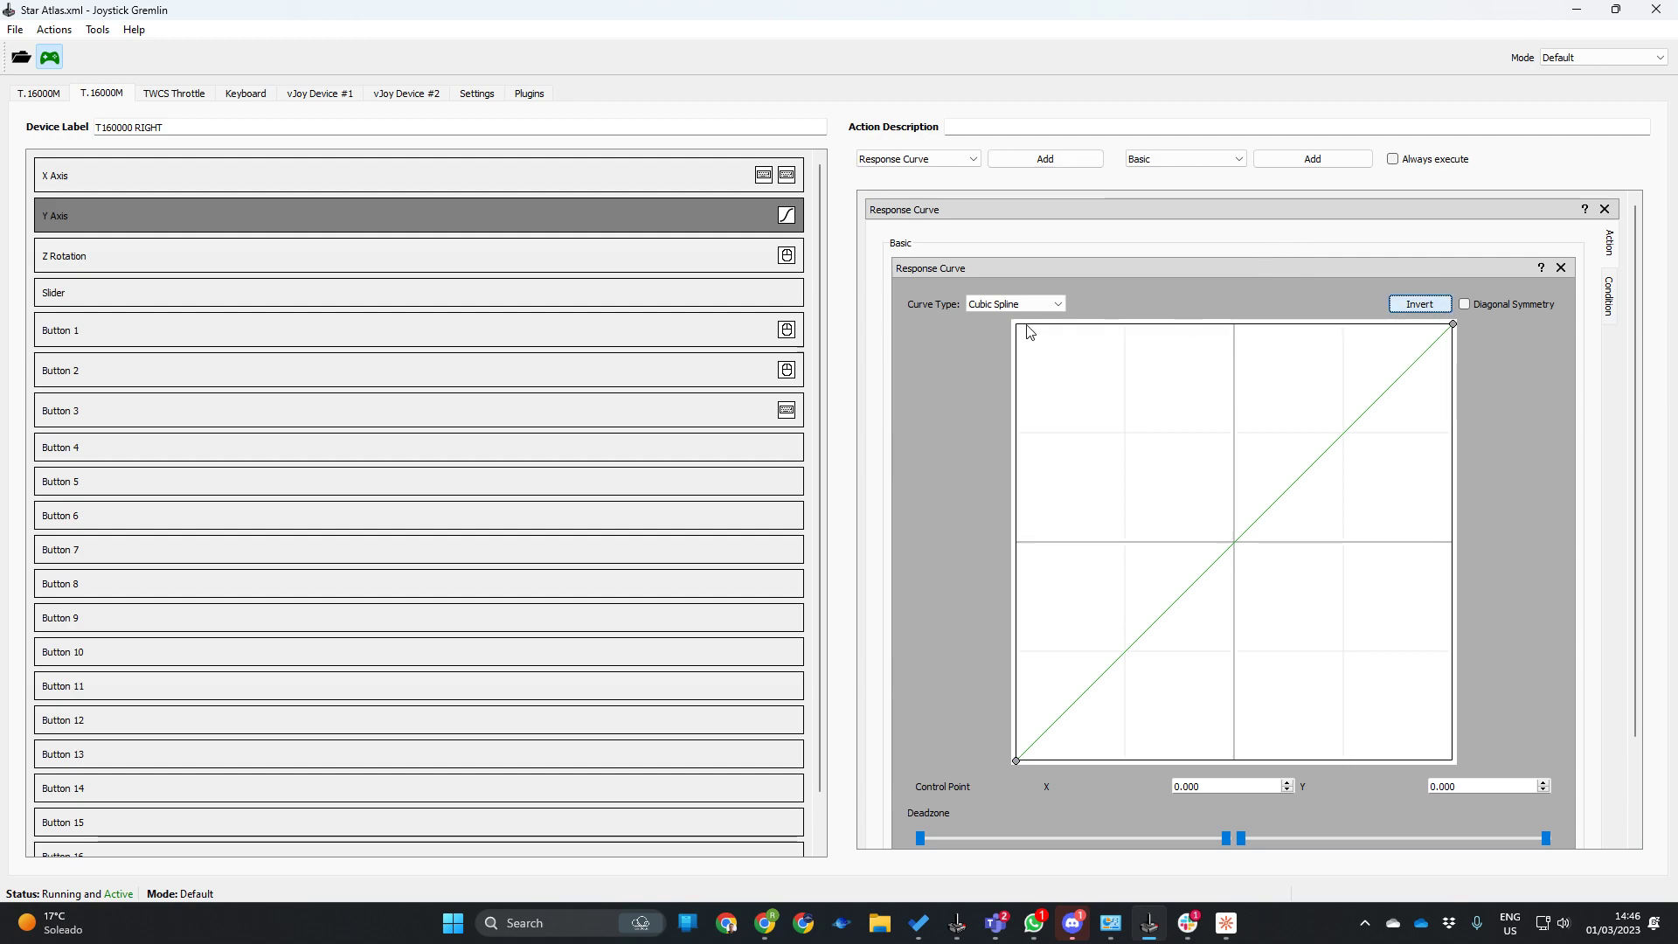
left_click(1412, 305)
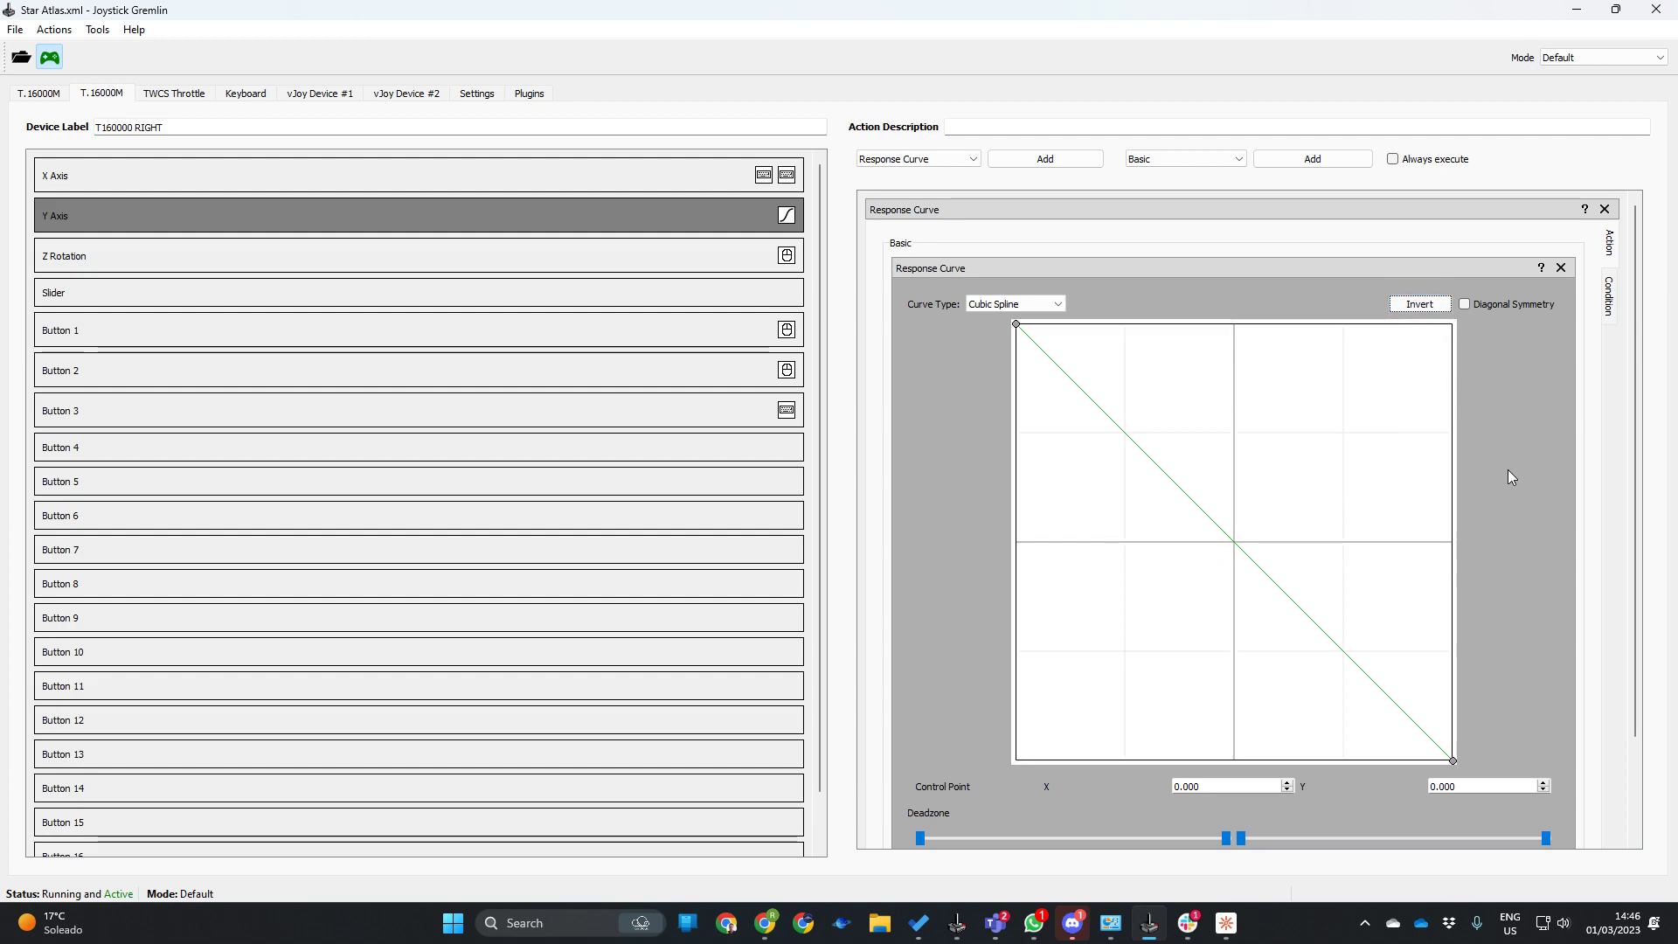
Add a Map to Mouse action below the response curve, set to Y Axis motion with minimum speed 1 and maximum speed 1000.
scroll(1511, 477, "down", 2)
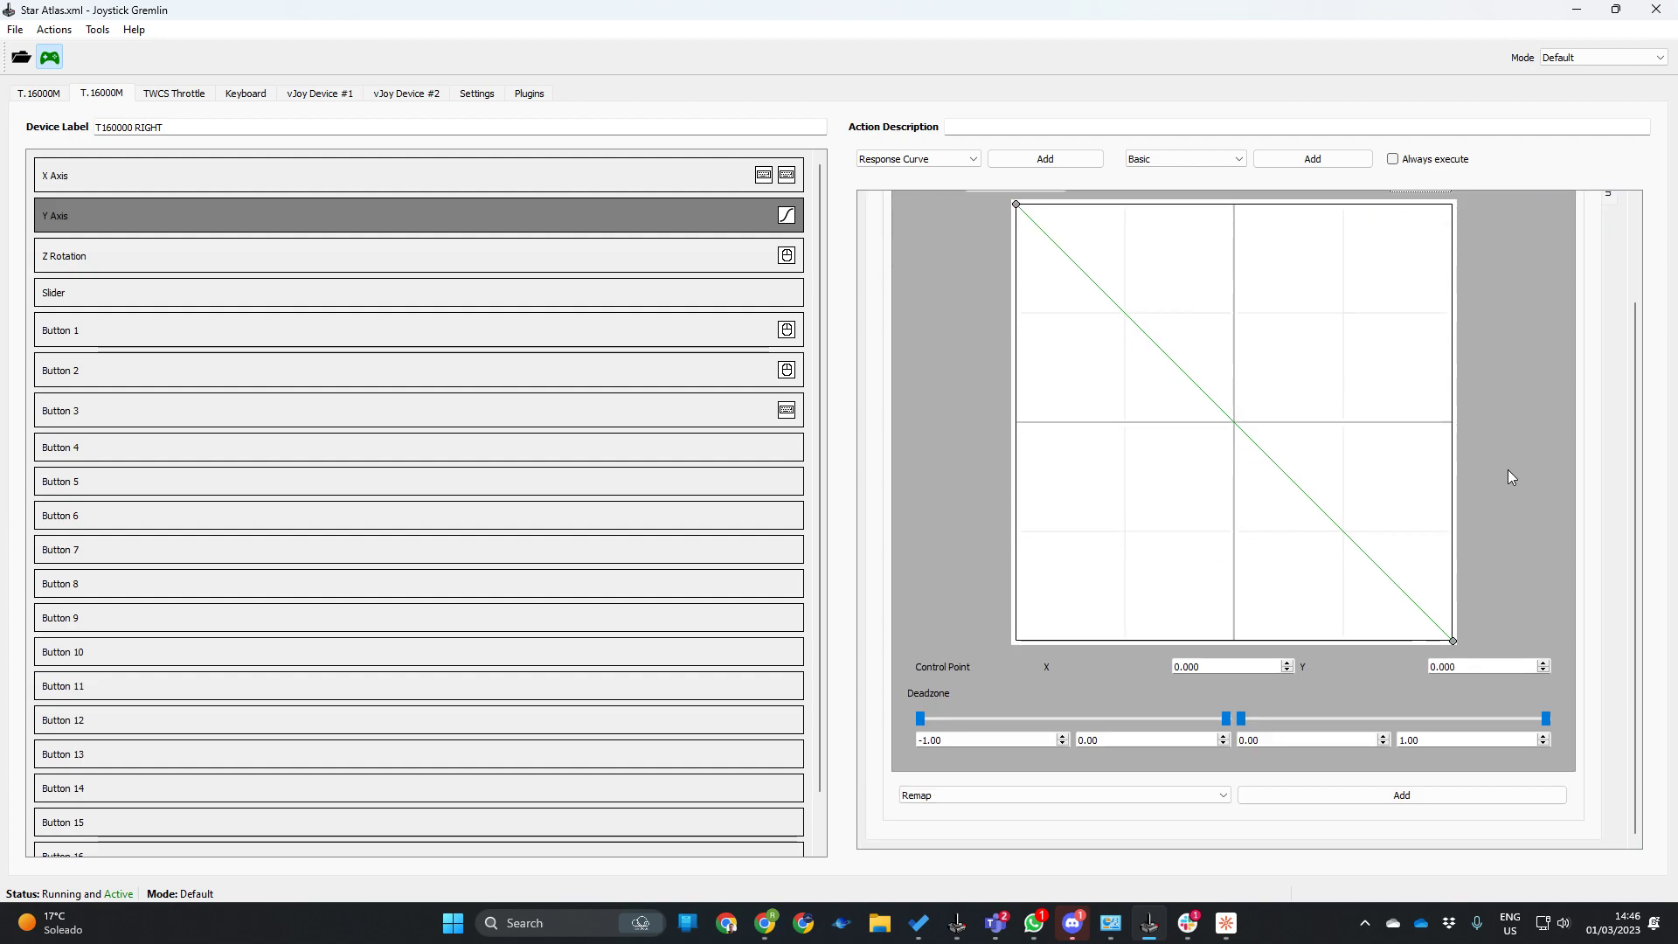
left_click(1172, 795)
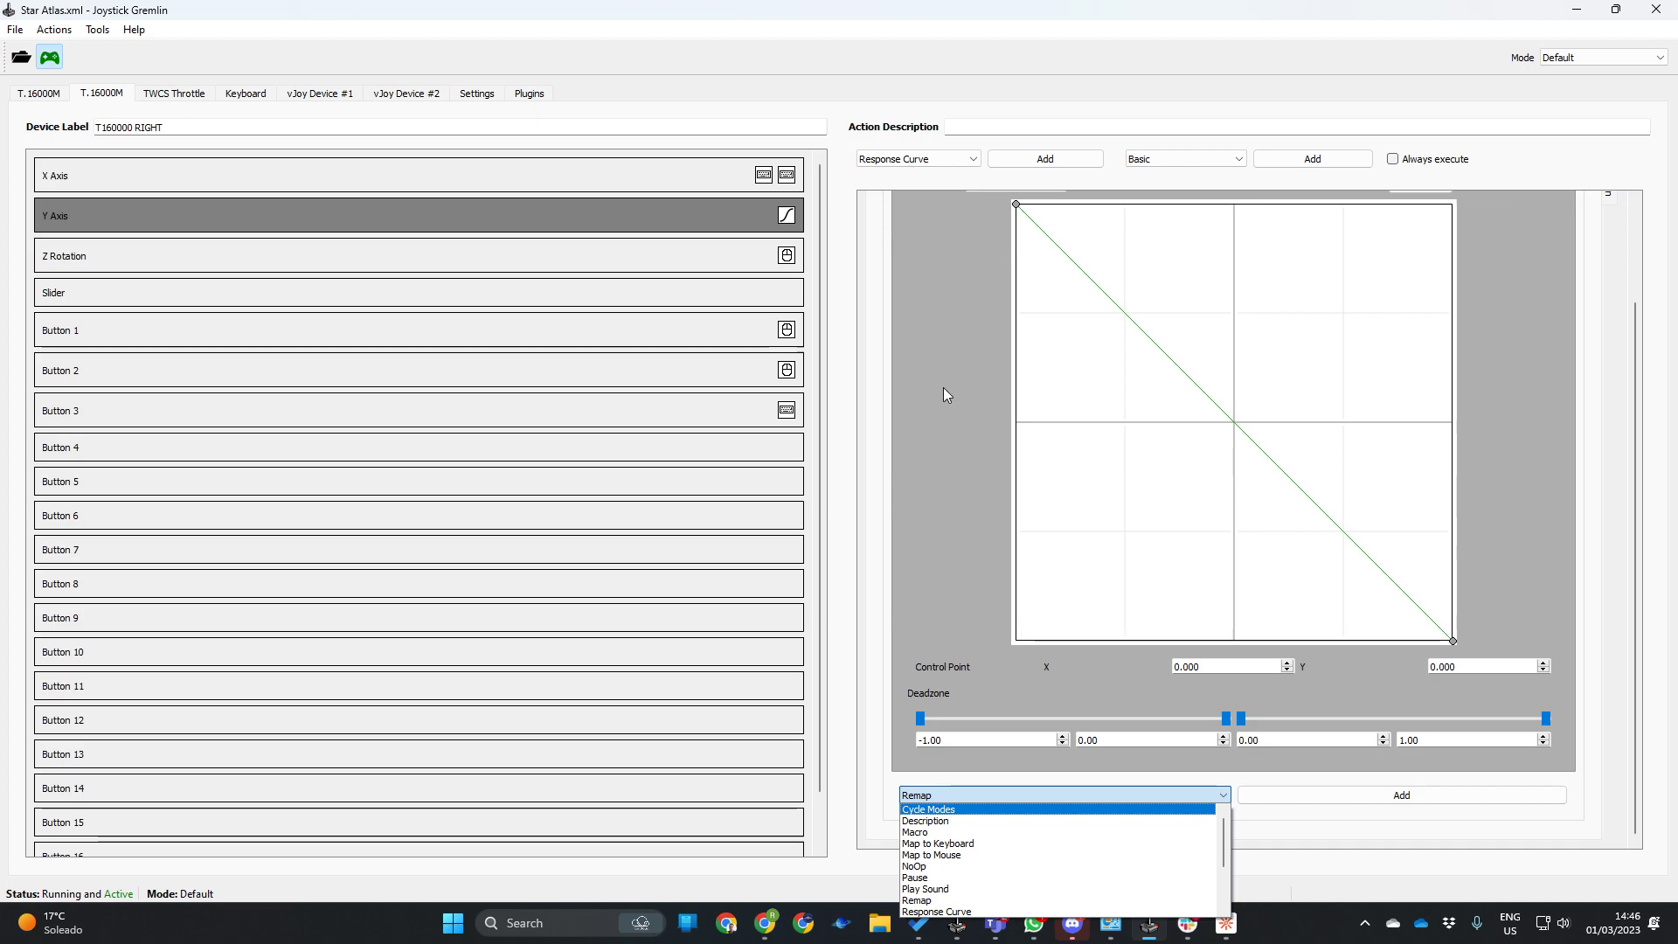
left_click(925, 858)
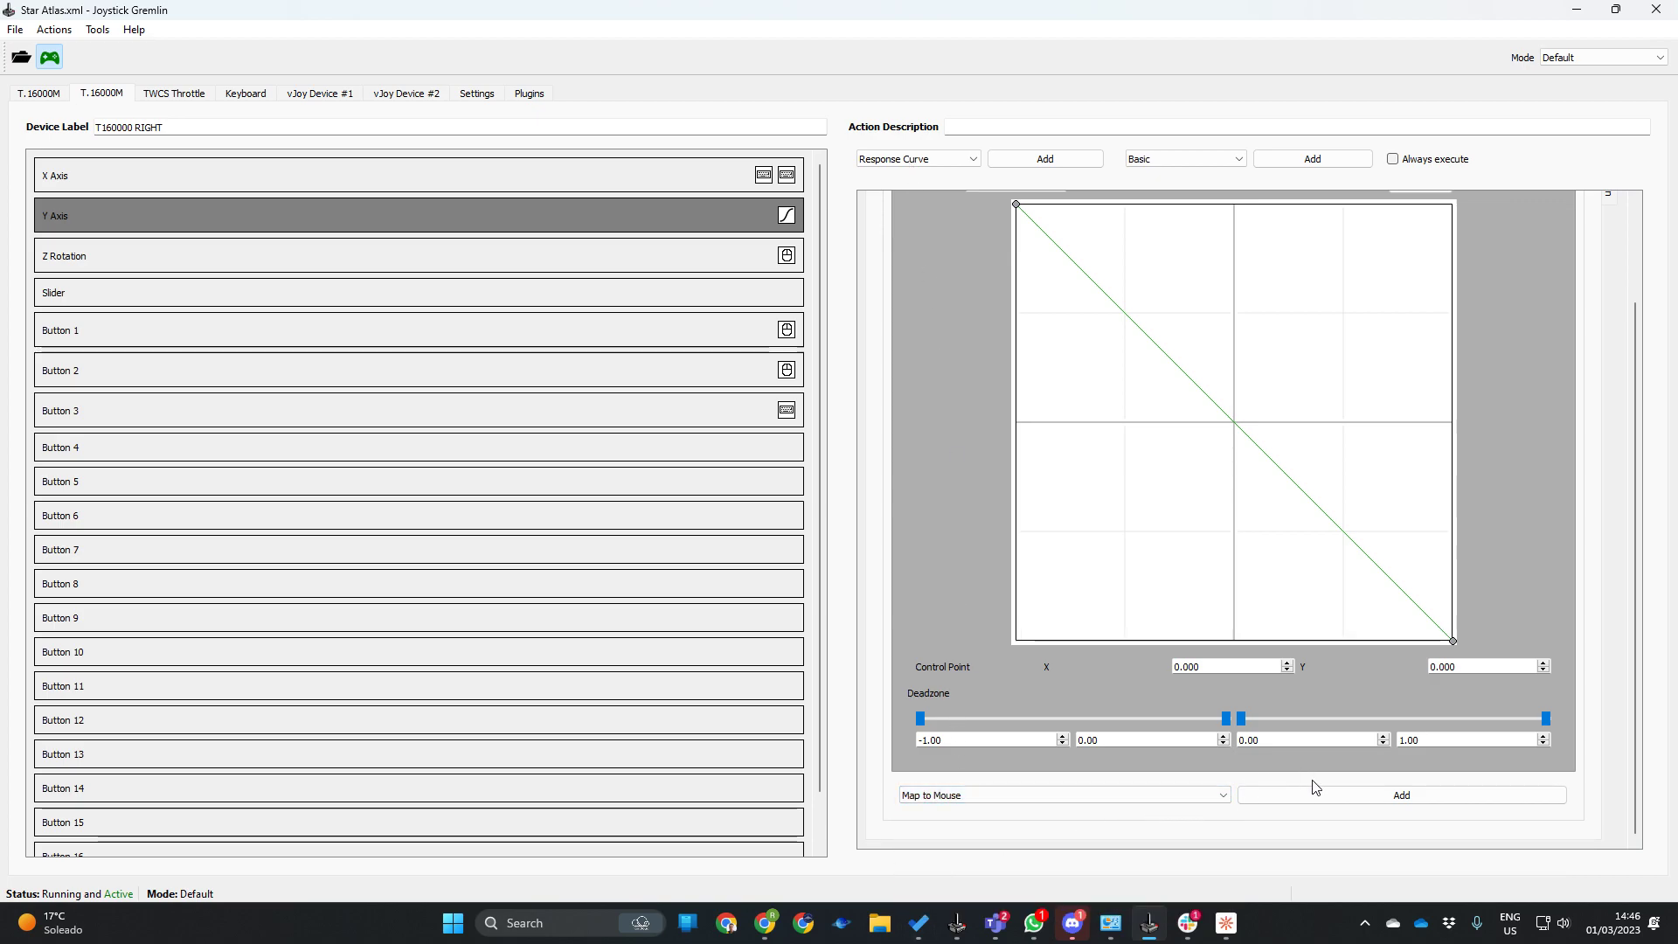
left_click(1335, 802)
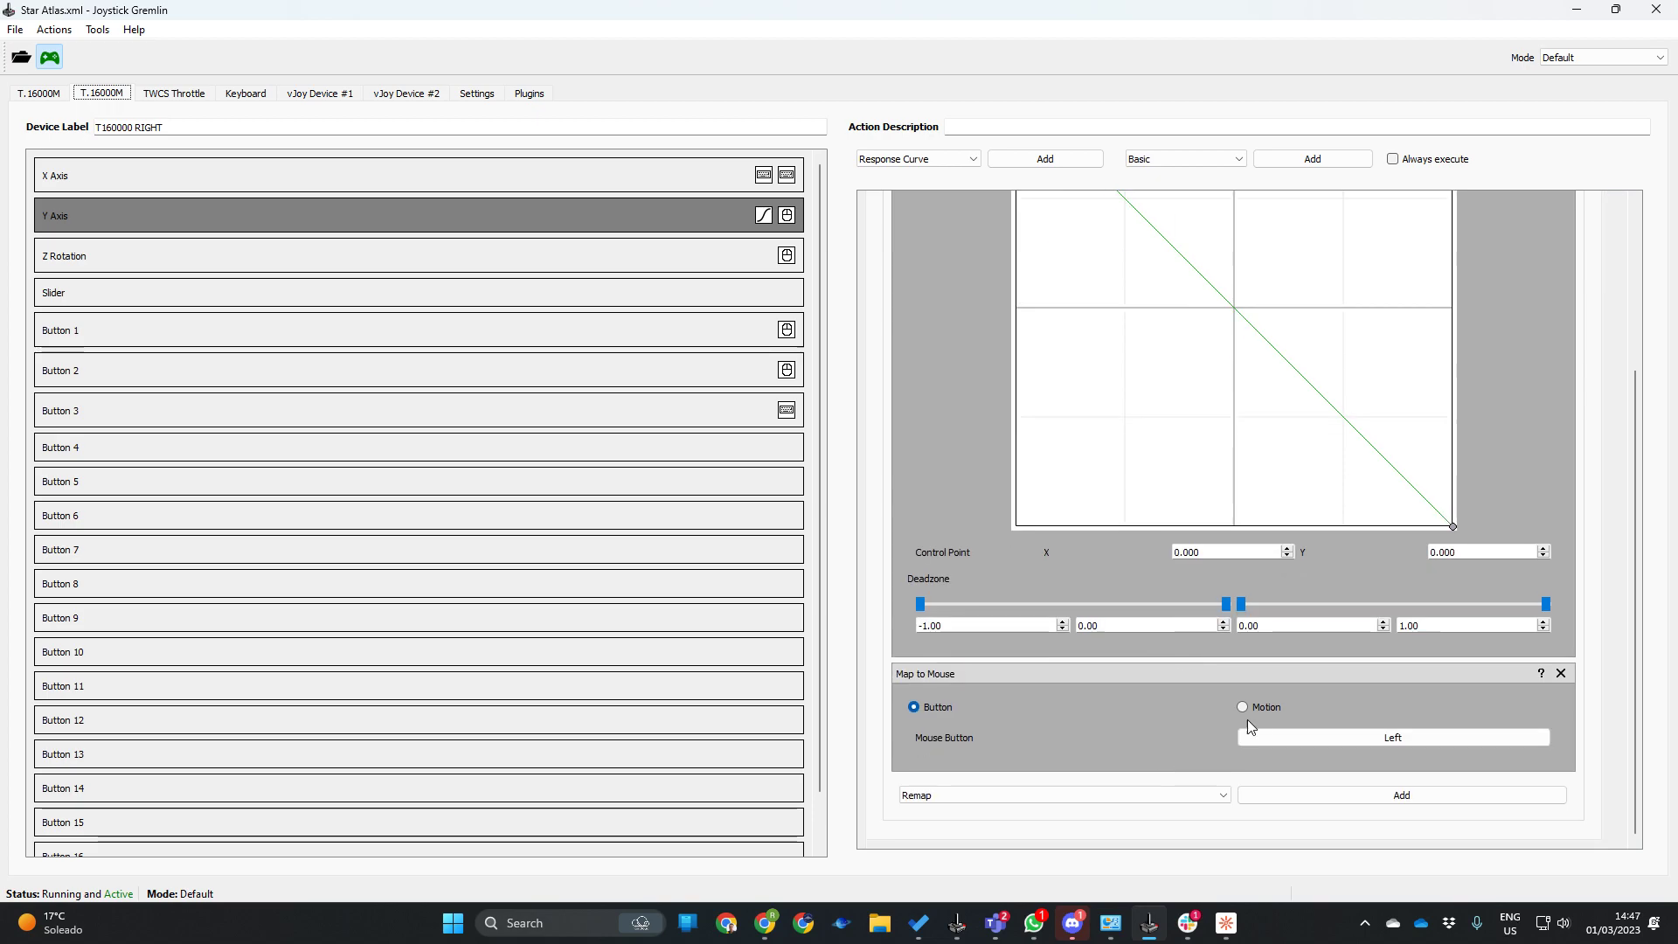
left_click(1261, 706)
left_click_drag(1091, 758, 978, 761)
type("100")
key("Tab")
type("100")
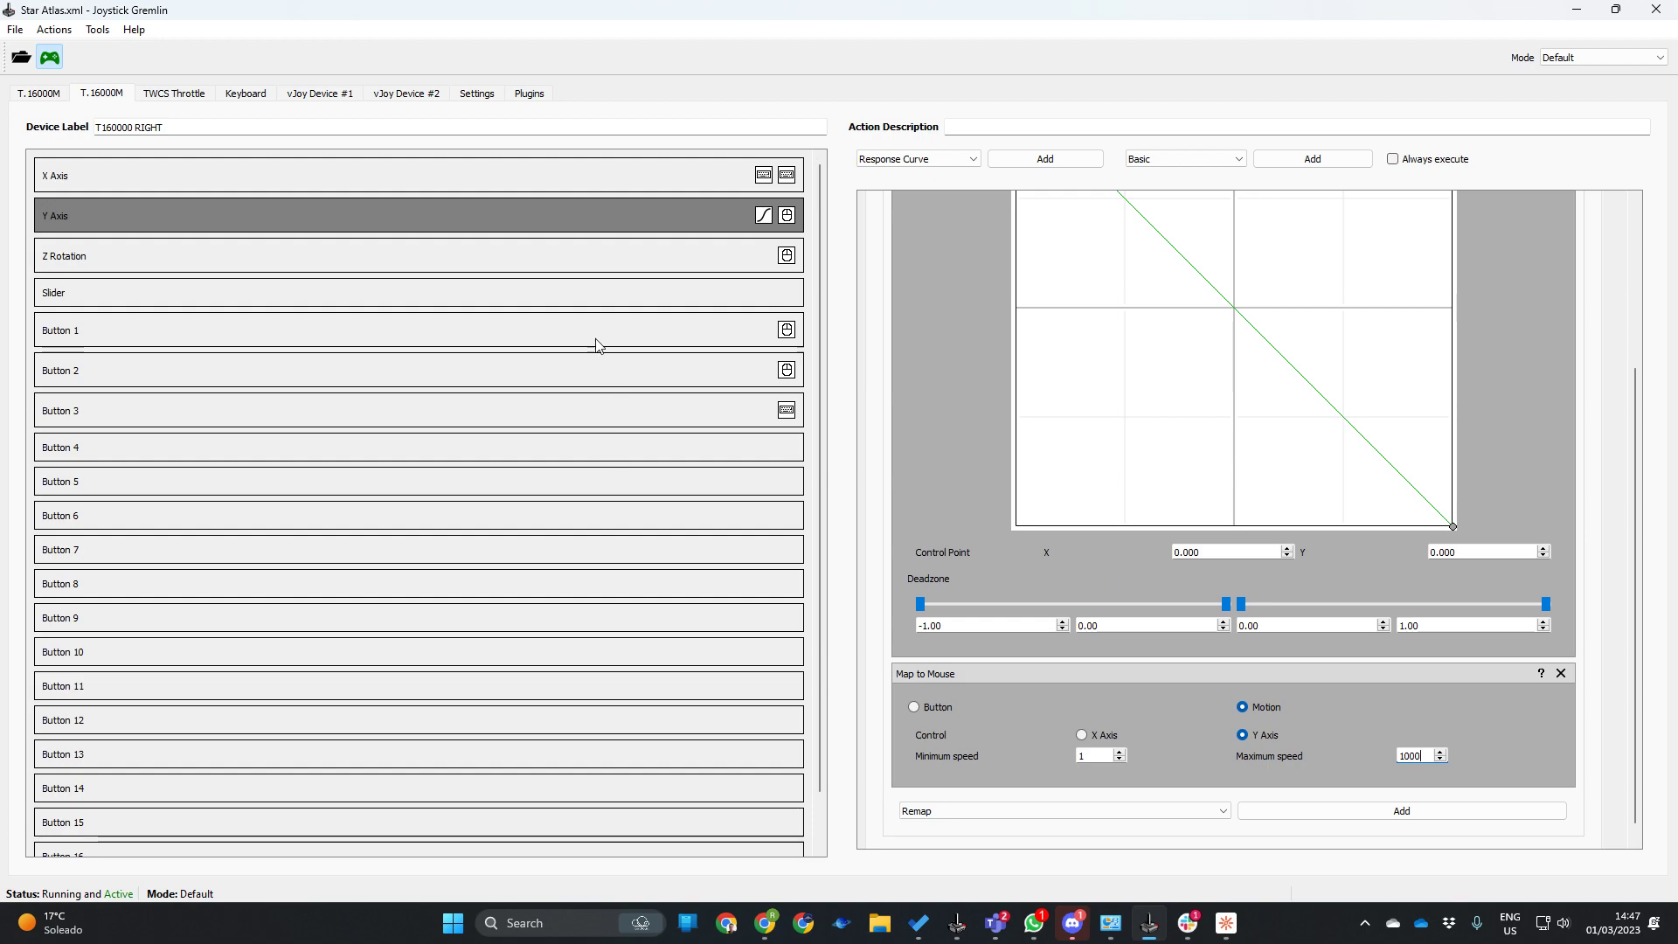
Deactivate and reactivate the profile twice, leaving it running with the edited mappings.
left_click(16, 29)
left_click(263, 55)
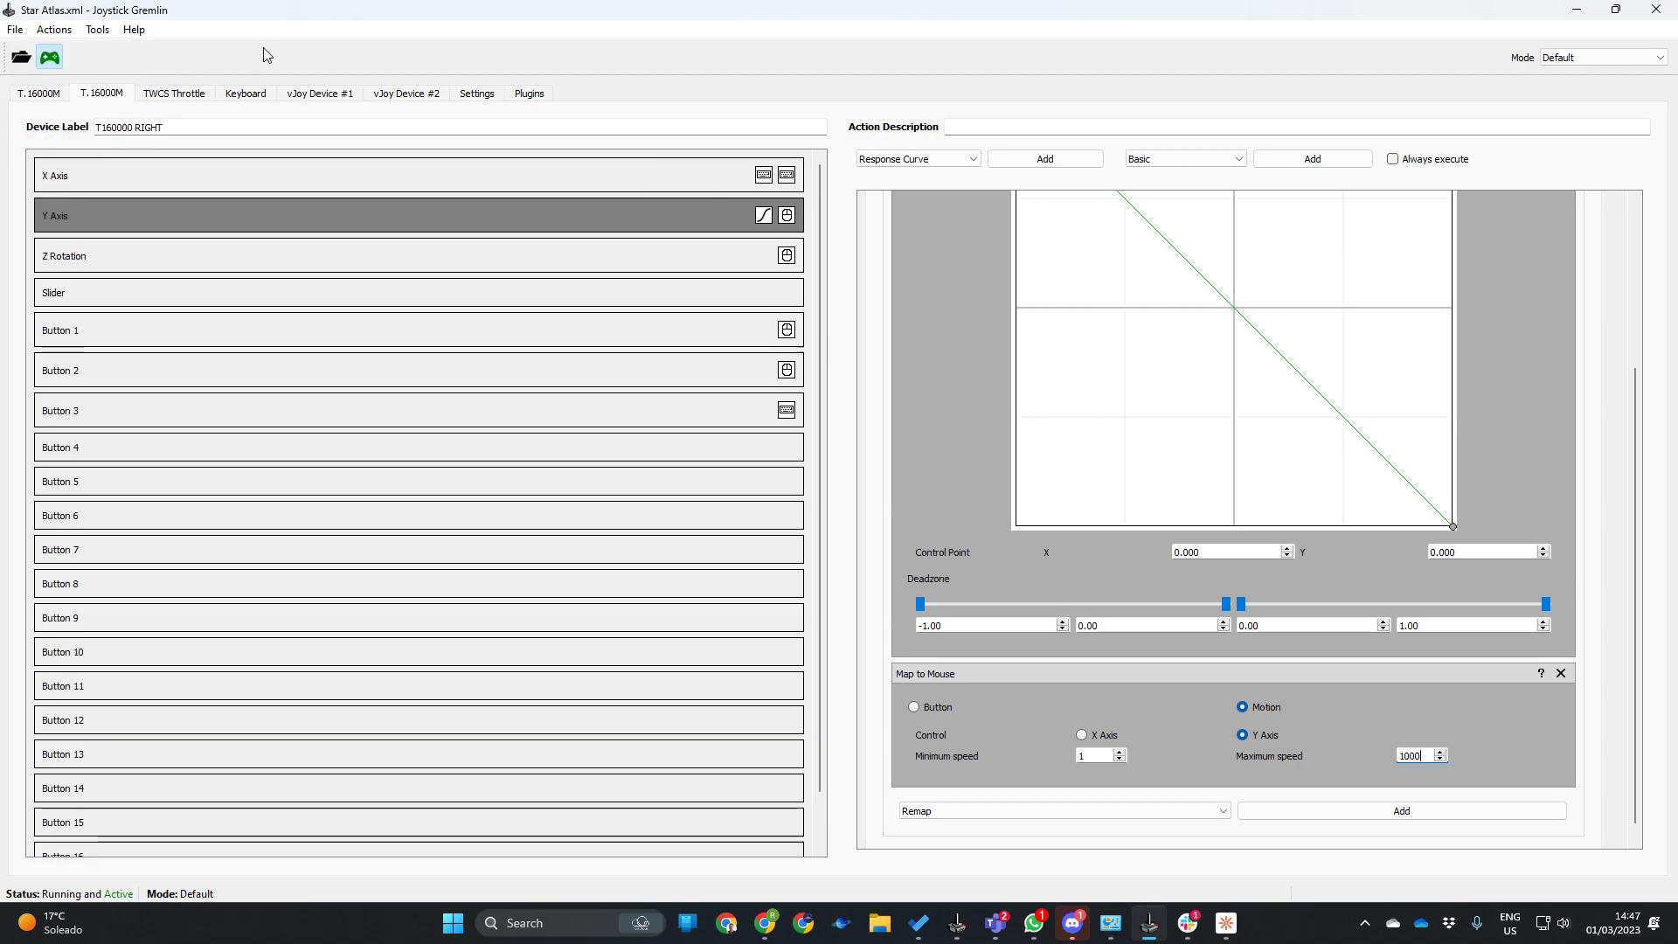
left_click(55, 63)
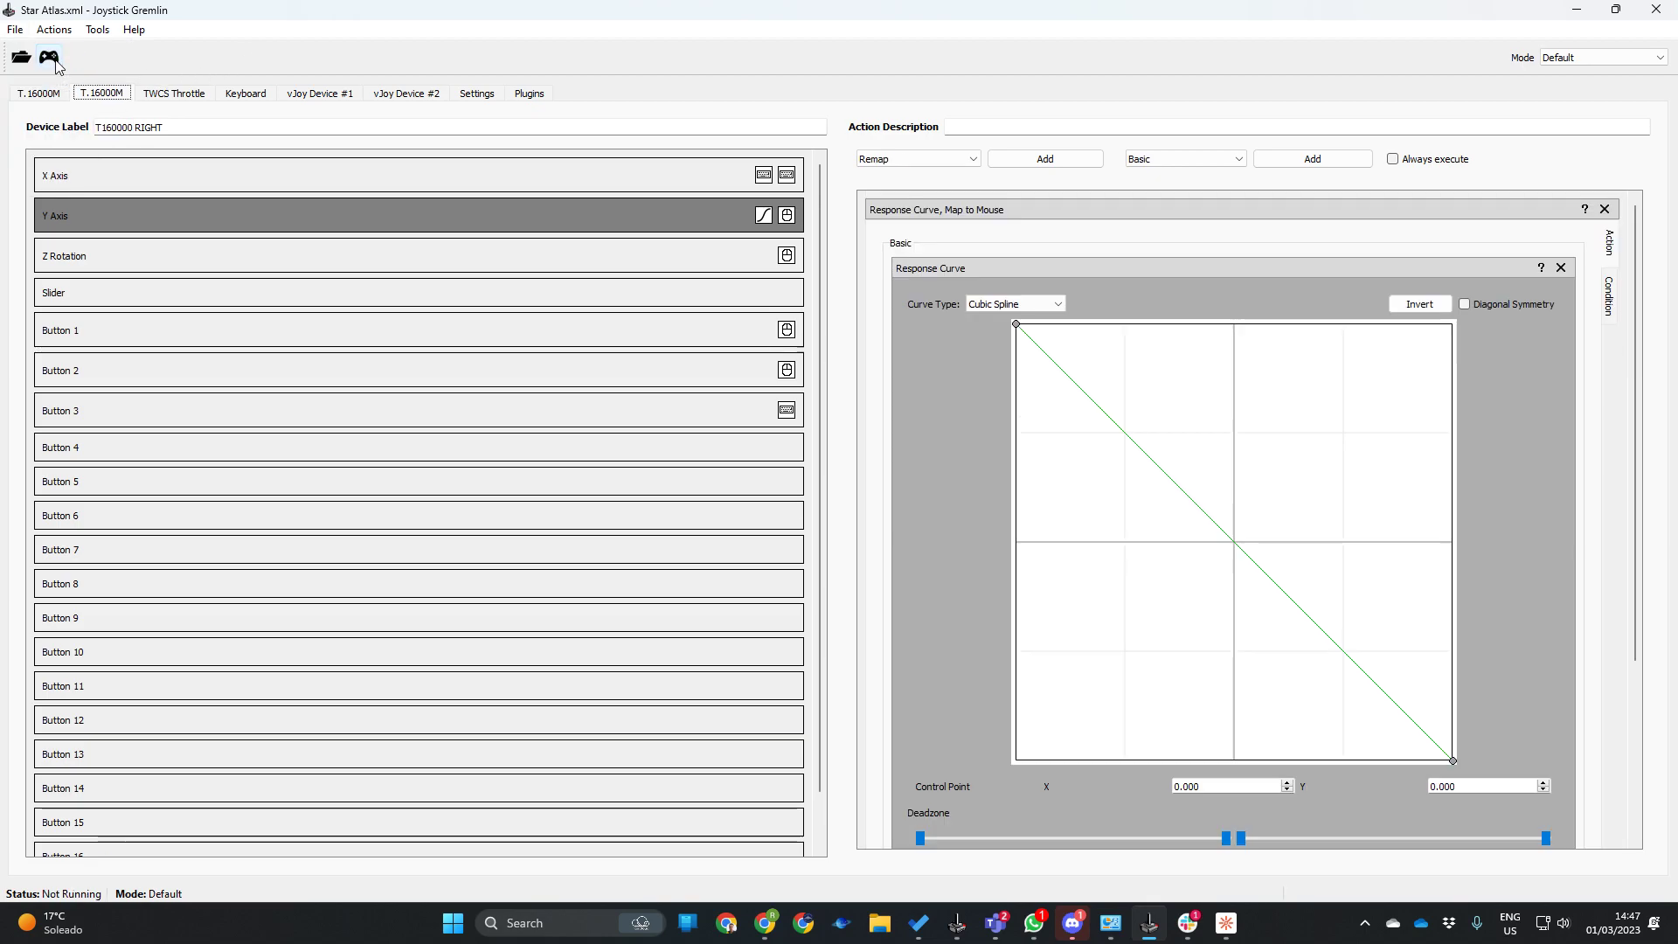
left_click(56, 63)
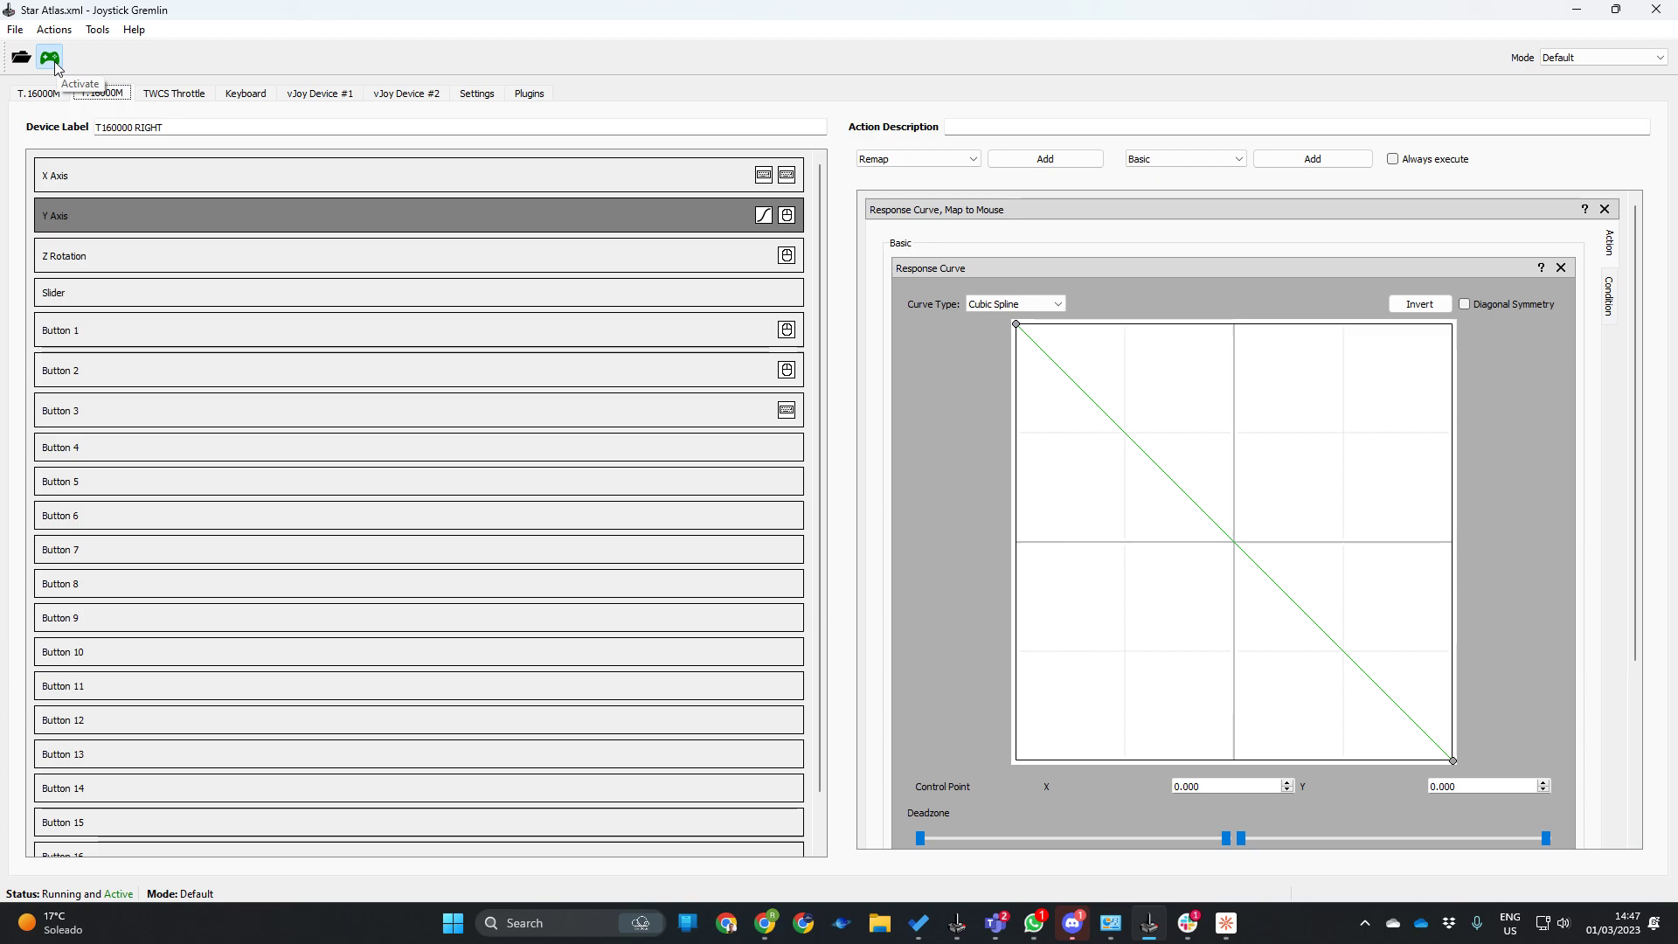
left_click(50, 58)
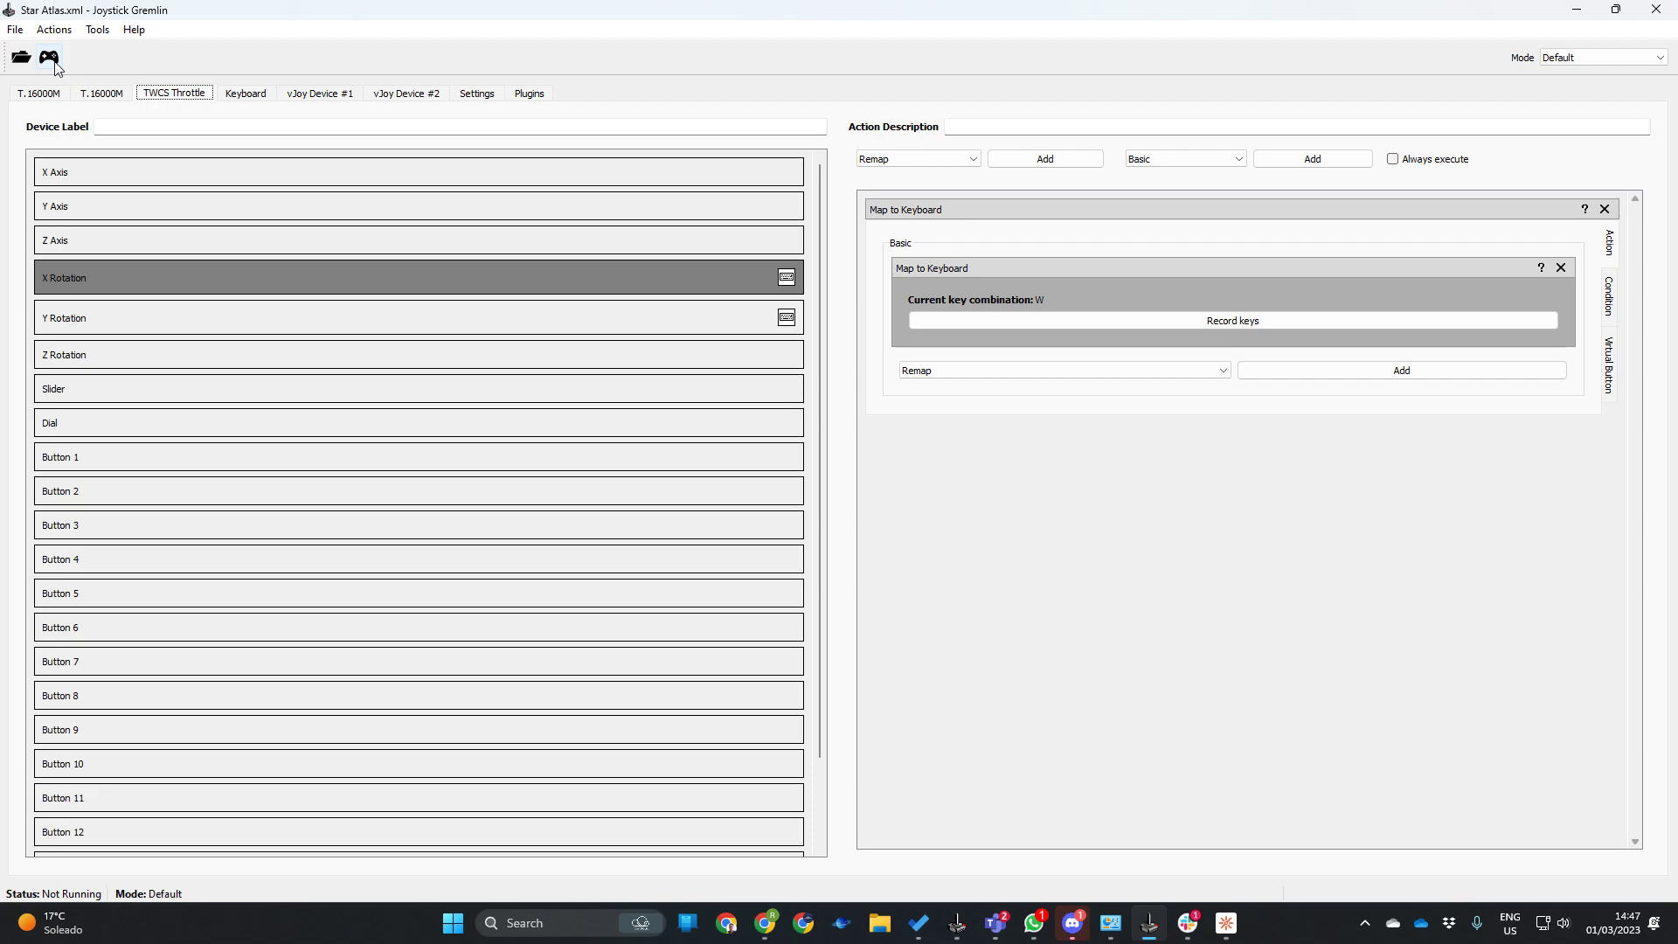
left_click(52, 62)
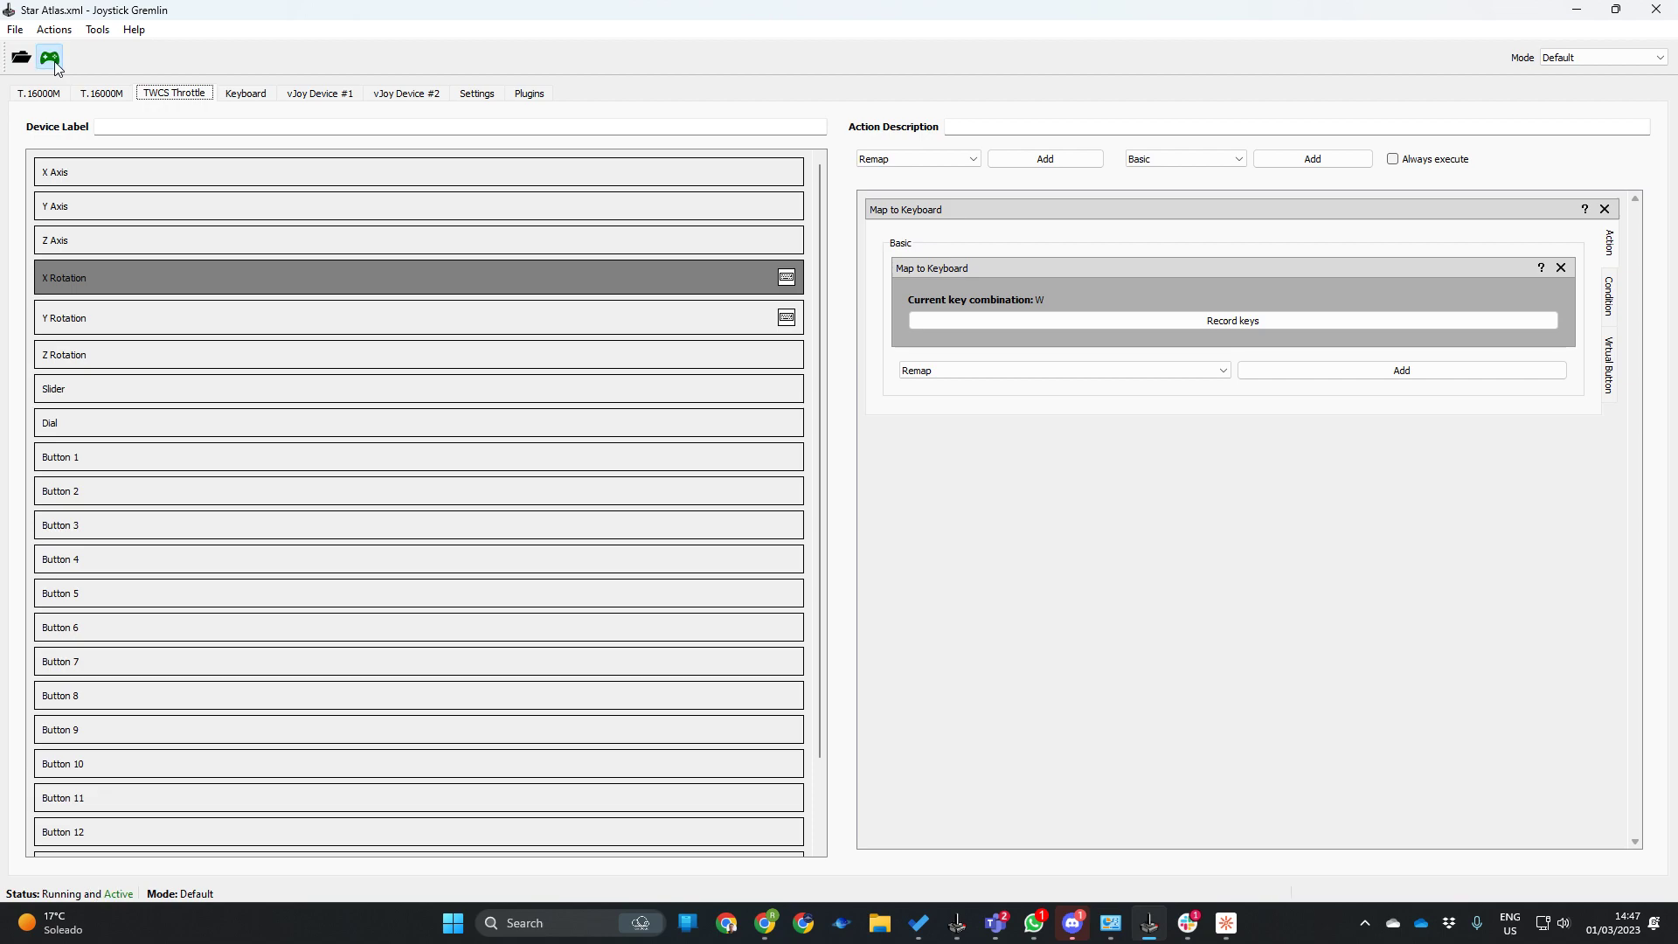